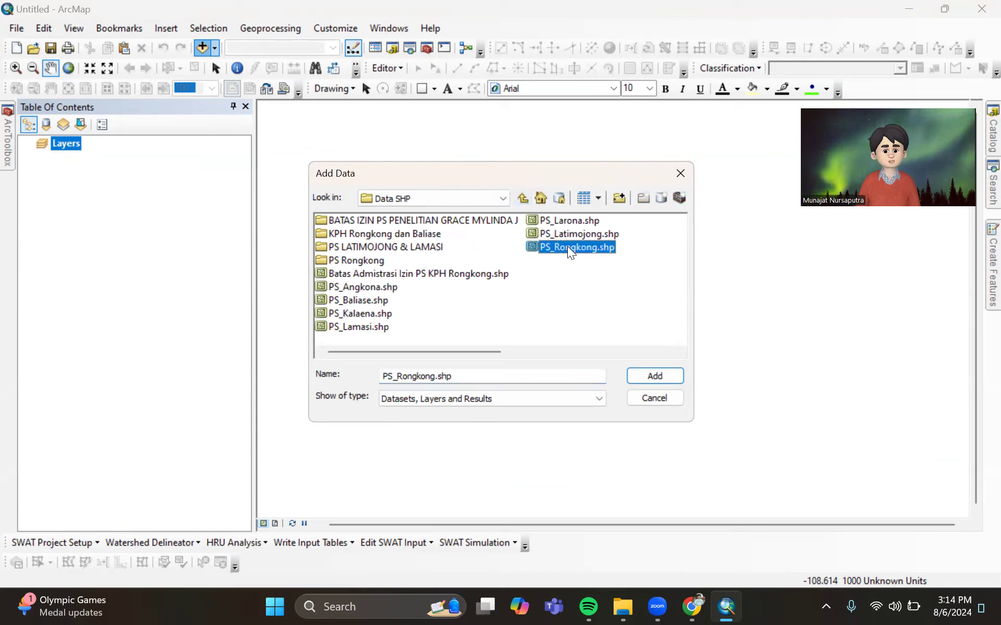
- Add PS_Rongkong.shp to the map and review the fields in its attribute table
{"action": "left_click", "coordinate": [652, 379]}
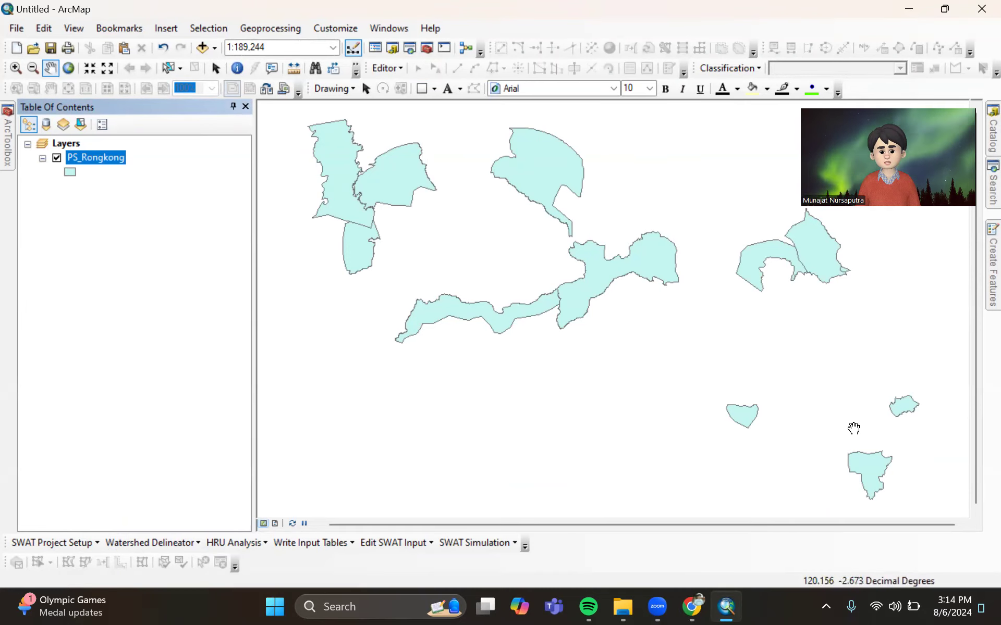
{"action": "right_click", "coordinate": [122, 158]}
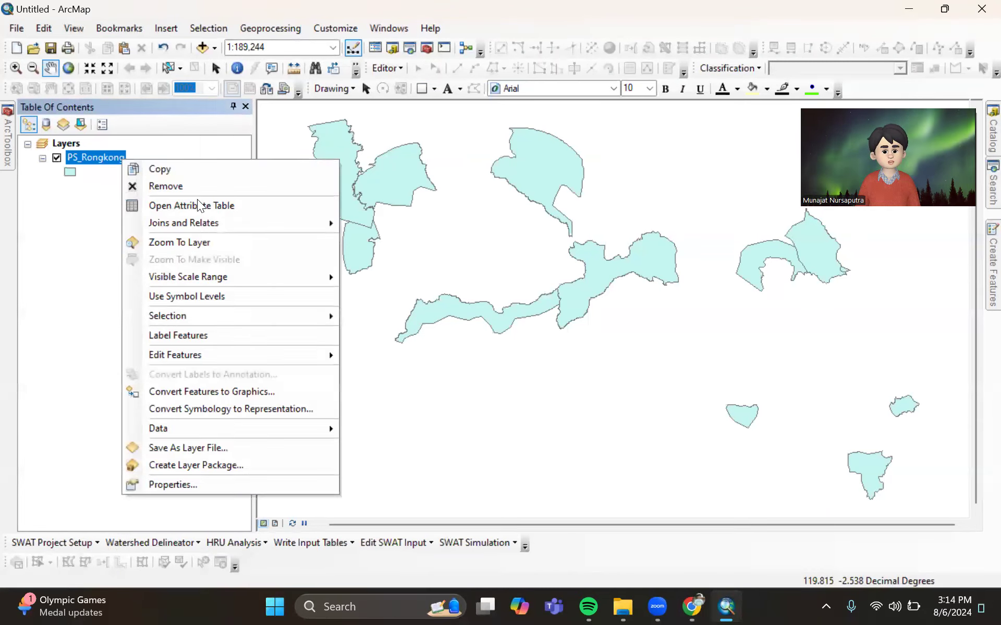
{"action": "left_click", "coordinate": [207, 202]}
{"action": "left_click_drag", "start_coordinate": [313, 487], "coordinate": [367, 495]}
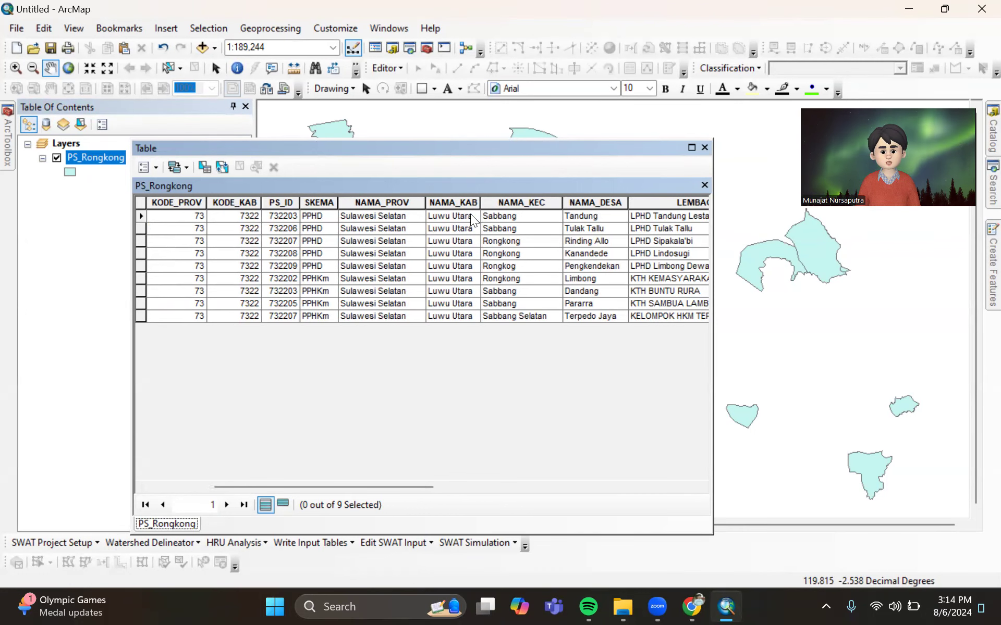
{"action": "left_click_drag", "start_coordinate": [399, 487], "coordinate": [466, 489]}
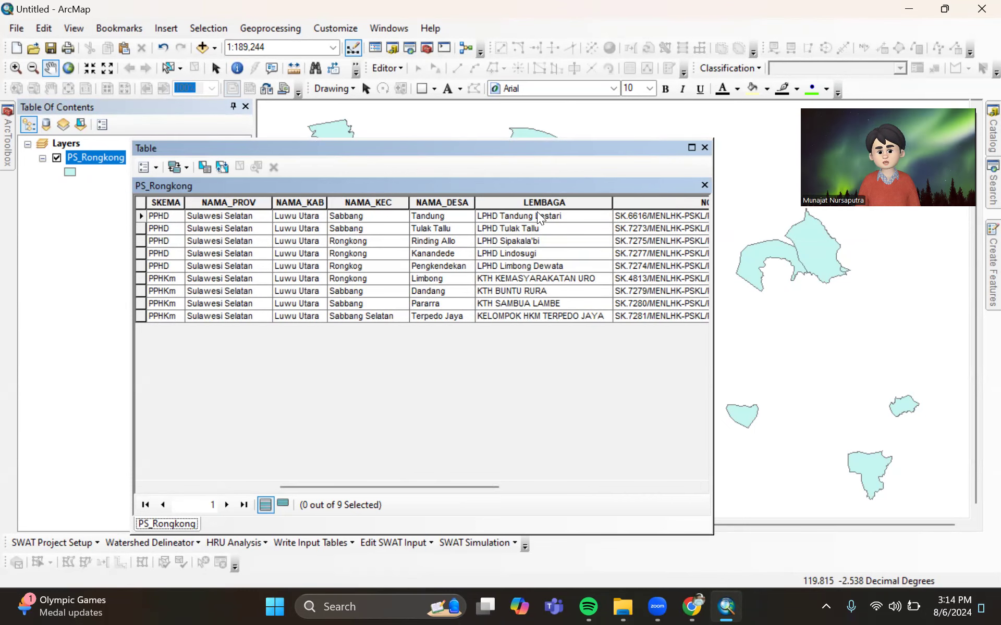
{"action": "left_click_drag", "start_coordinate": [466, 487], "coordinate": [671, 485]}
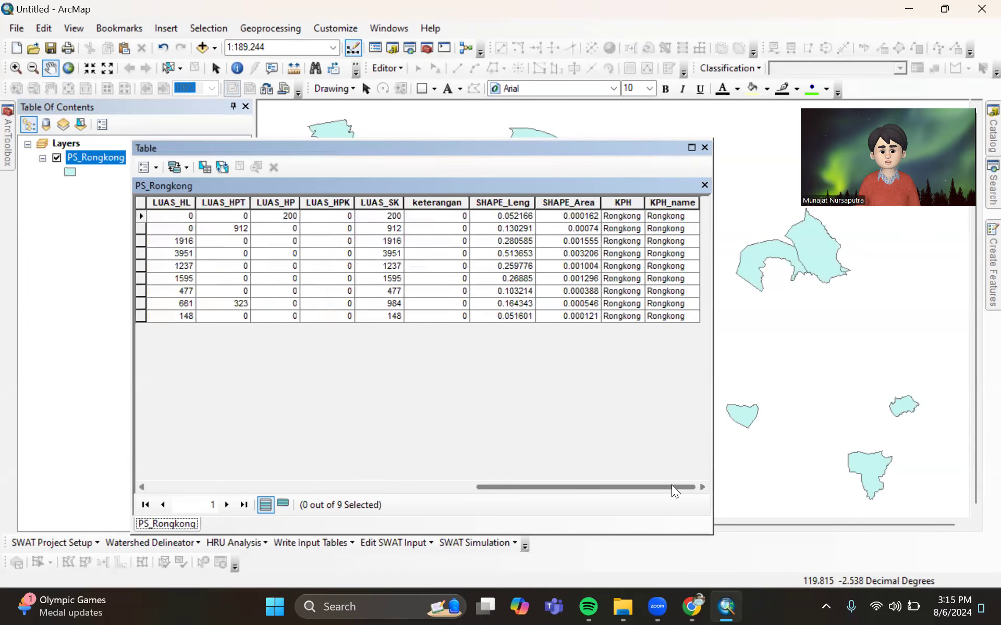
{"action": "left_click", "coordinate": [705, 148]}
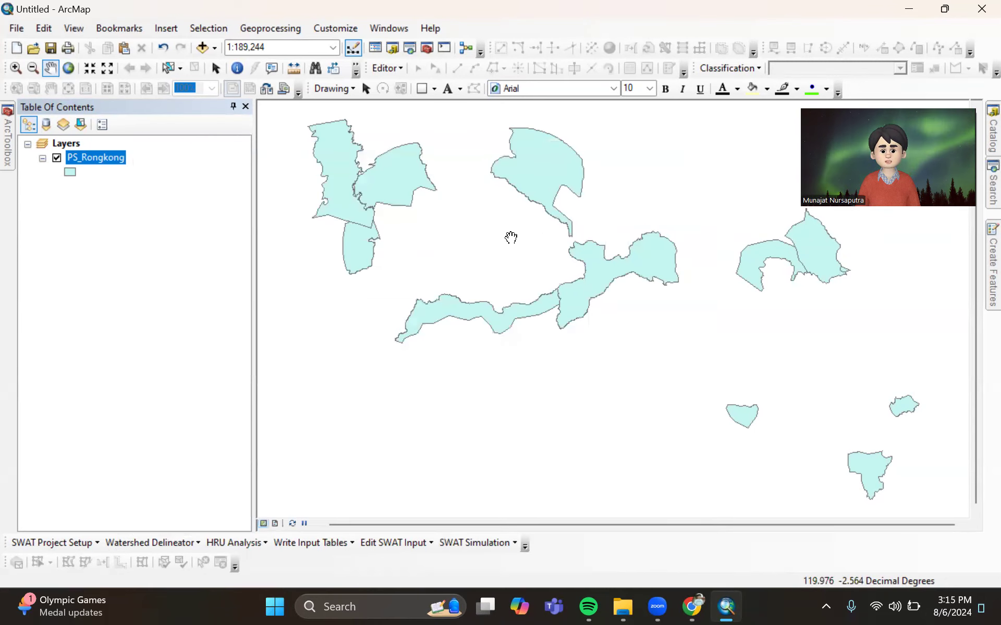
- Limit the PS_Rongkong layer's visible fields to SKEMA, NAMA_KAB, NAMA_KEC, NAMA_DESA and LEMBAGA
{"action": "right_click", "coordinate": [114, 157]}
{"action": "left_click", "coordinate": [215, 475]}
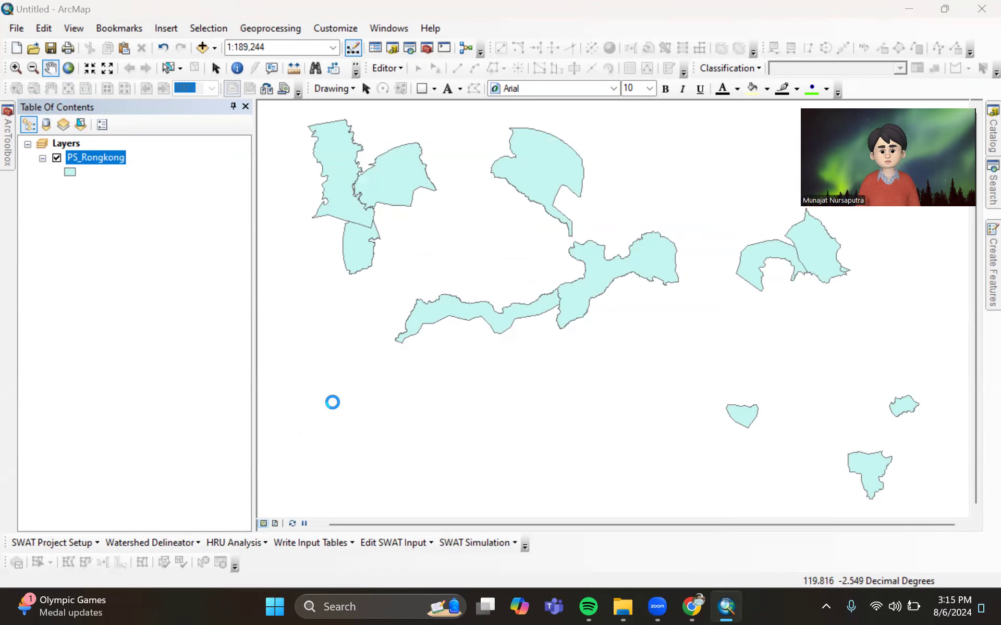
{"action": "left_click", "coordinate": [463, 112]}
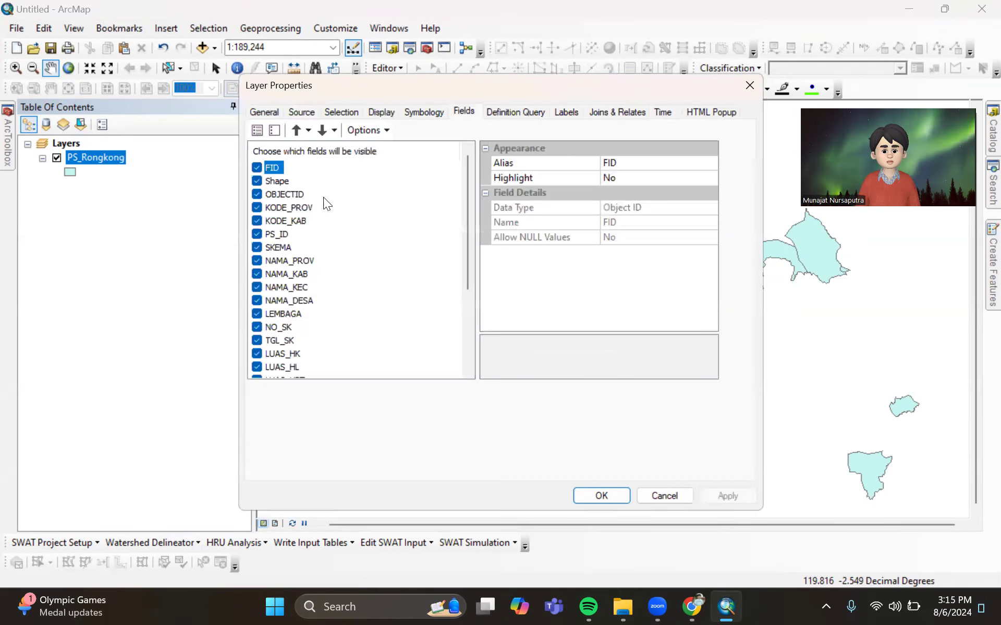
{"action": "left_click", "coordinate": [275, 130]}
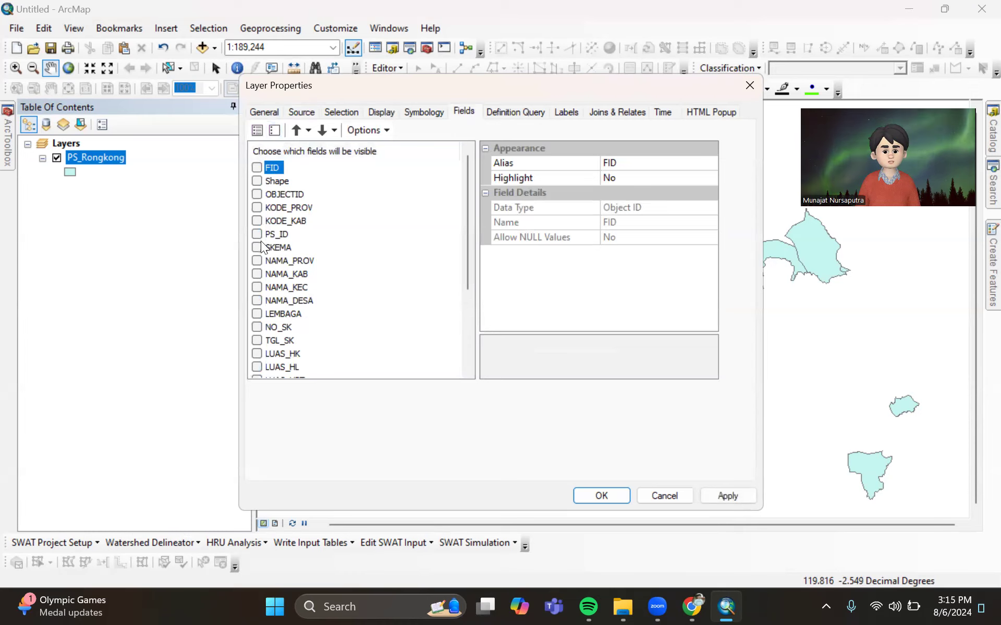
{"action": "left_click", "coordinate": [257, 274]}
{"action": "left_click", "coordinate": [256, 287]}
{"action": "left_click", "coordinate": [257, 301]}
{"action": "left_click", "coordinate": [595, 494]}
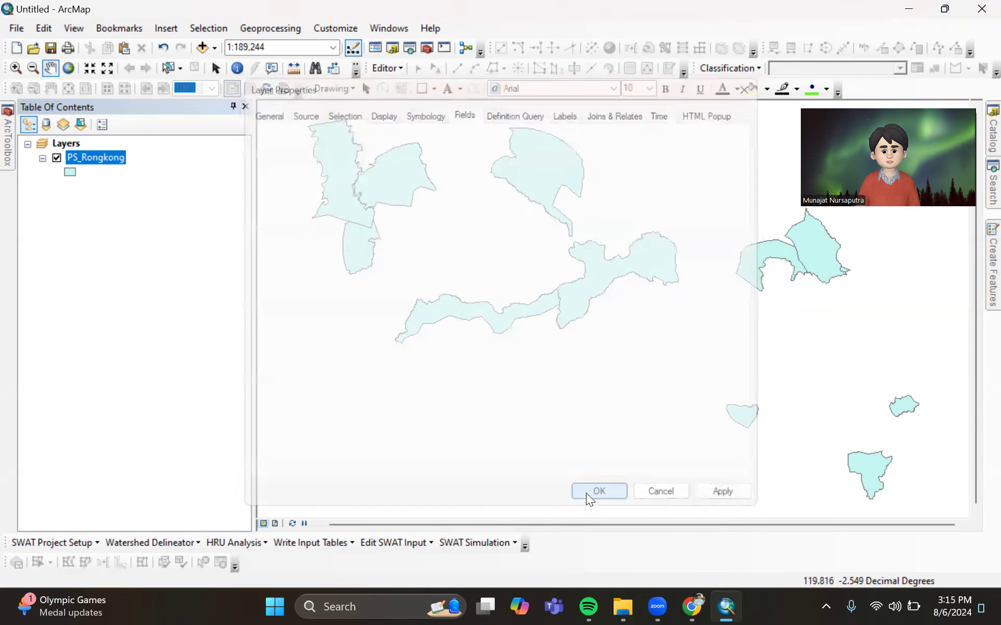
- Export all PS_Rongkong features to a shapefile named Lokasi Izin Perhutanan Sosial in the PS Rongkong folder and add it to the map
{"action": "right_click", "coordinate": [106, 158]}
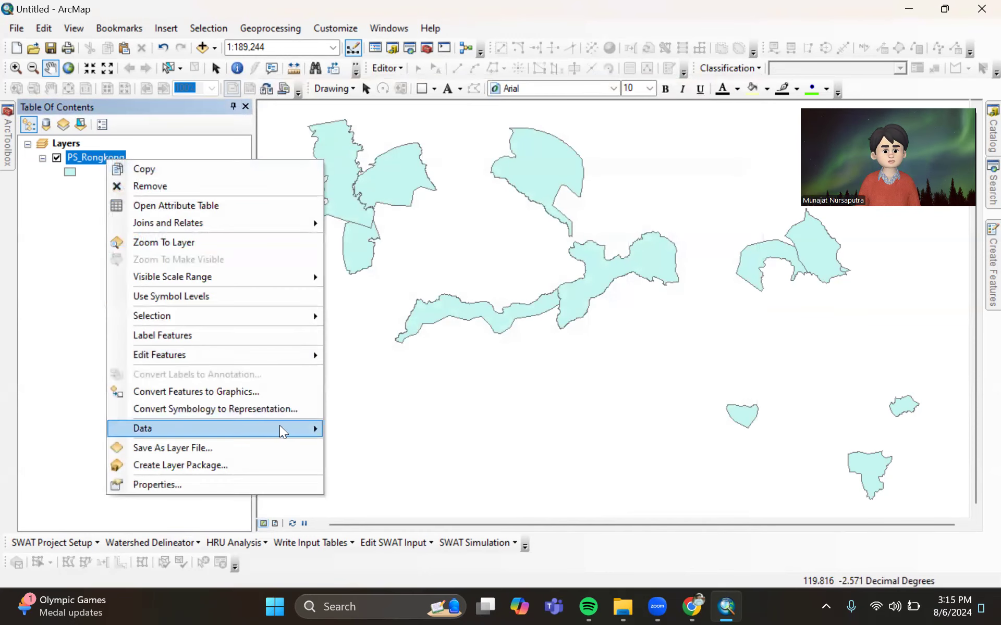
{"action": "mouse_move", "coordinate": [280, 427]}
{"action": "left_click", "coordinate": [379, 447]}
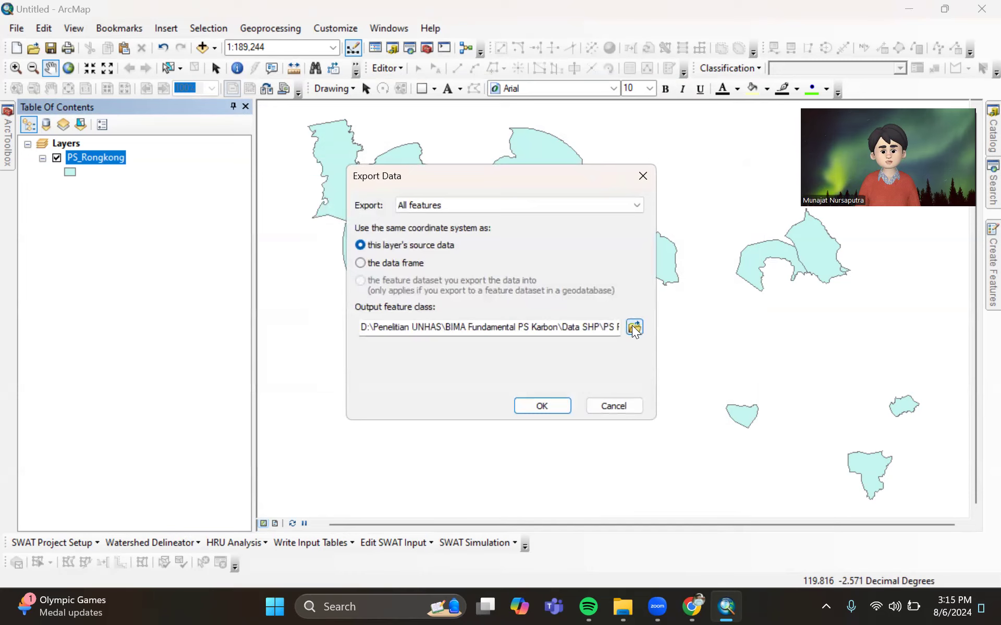
{"action": "left_click", "coordinate": [634, 327]}
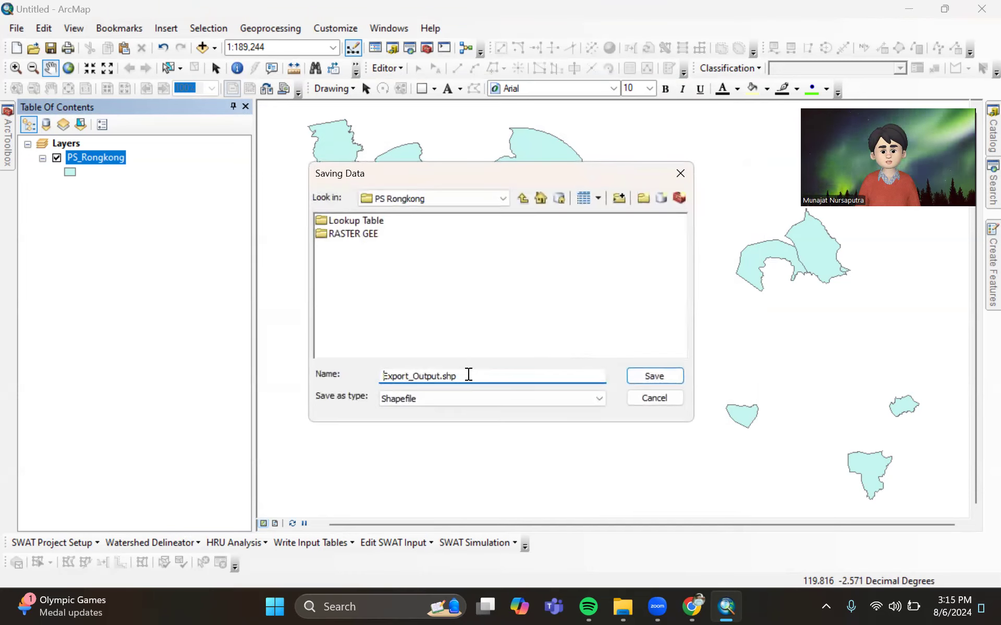
{"action": "left_click_drag", "start_coordinate": [468, 375], "coordinate": [310, 362]}
{"action": "type", "text": "Lokasi Izin Perhutanan Sosial"}
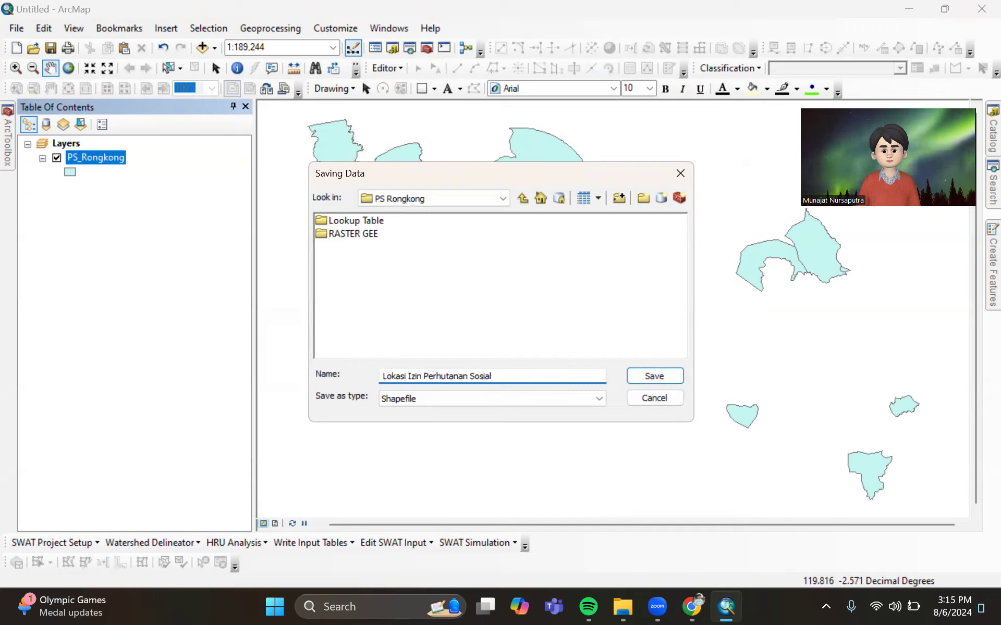
{"action": "left_click", "coordinate": [667, 378]}
{"action": "left_click", "coordinate": [533, 410]}
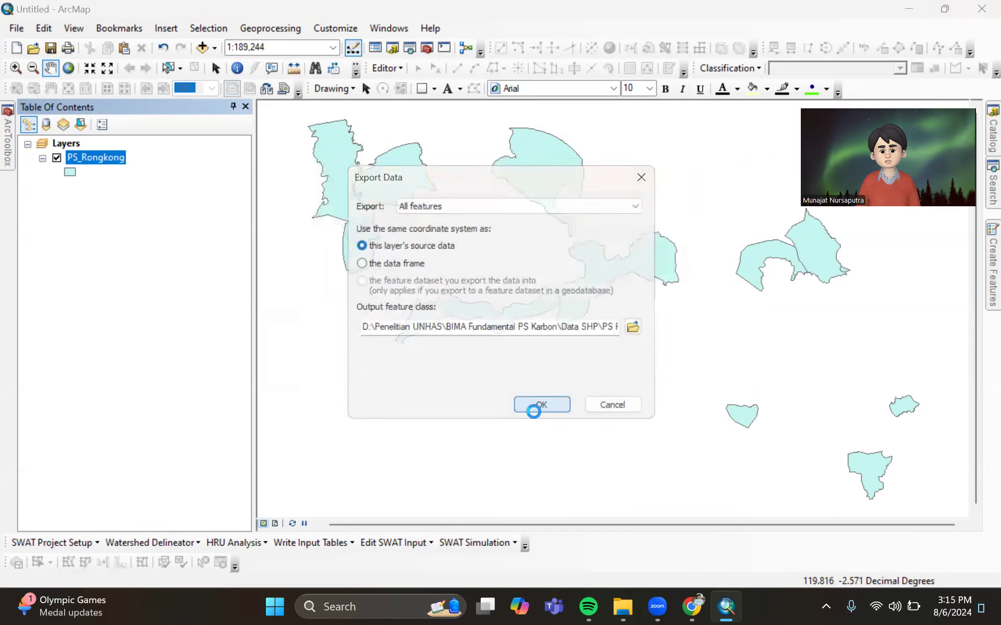
{"action": "left_click", "coordinate": [555, 361]}
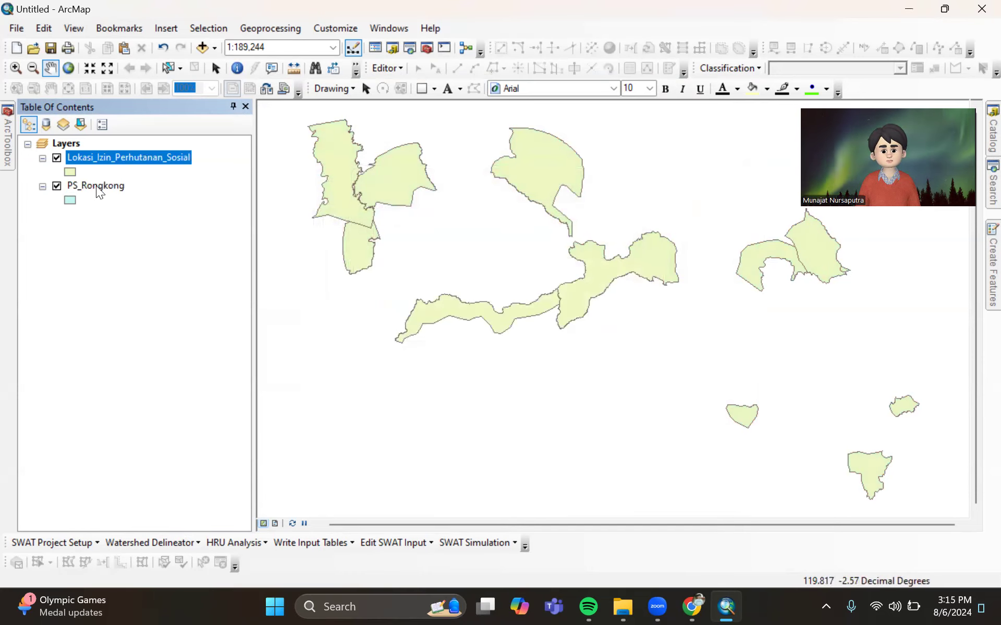
- Remove the original PS_Rongkong layer and open the attribute table of Lokasi_Izin_Perhutanan_Sosial
{"action": "left_click", "coordinate": [112, 184]}
{"action": "right_click", "coordinate": [112, 183]}
{"action": "left_click", "coordinate": [153, 211]}
{"action": "right_click", "coordinate": [147, 156]}
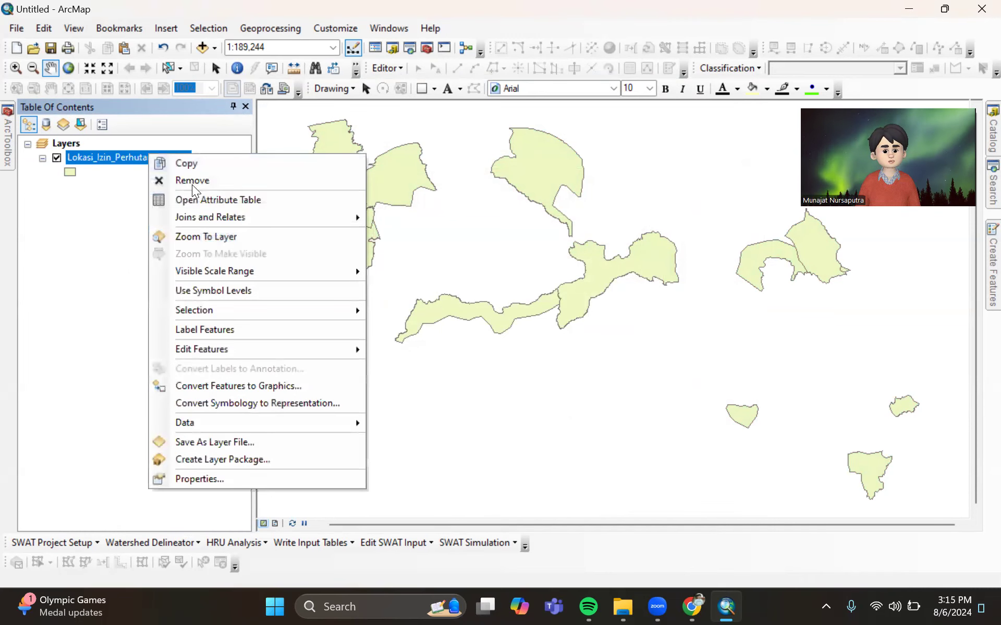
{"action": "left_click", "coordinate": [198, 200]}
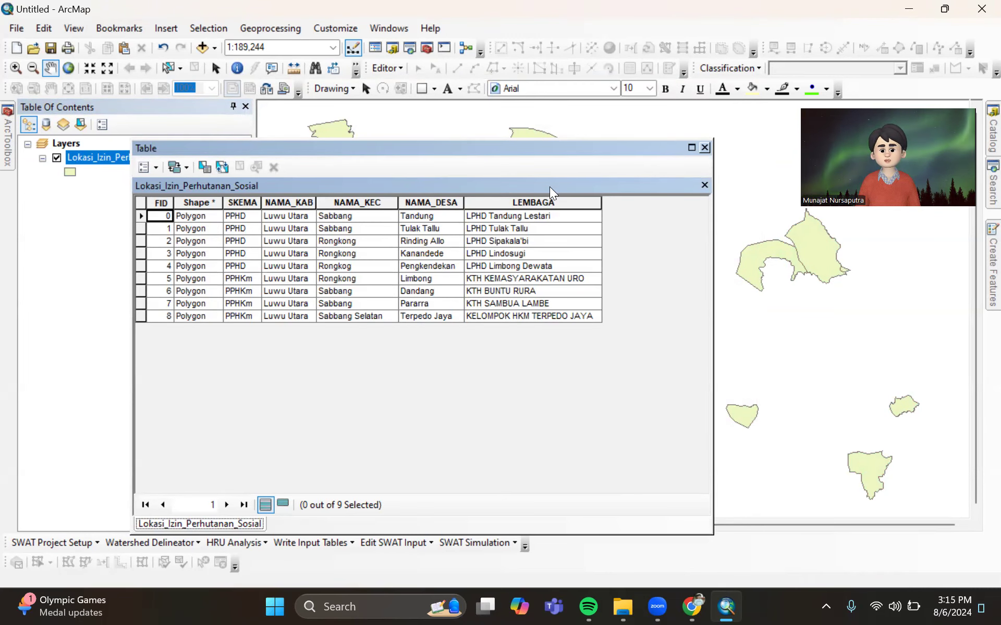
{"action": "left_click_drag", "start_coordinate": [541, 139], "coordinate": [584, 145]}
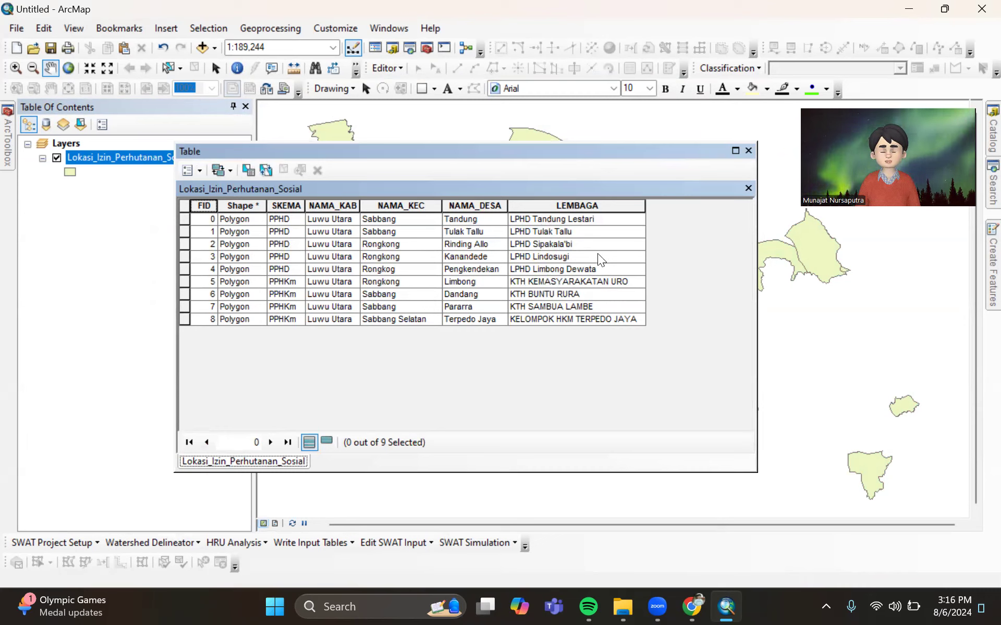
- Start an edit session and remove the LPHD prefix from the Tandung Lestari and Tulak Tallu entries in LEMBAGA
{"action": "left_click", "coordinate": [389, 69]}
{"action": "left_click", "coordinate": [422, 86]}
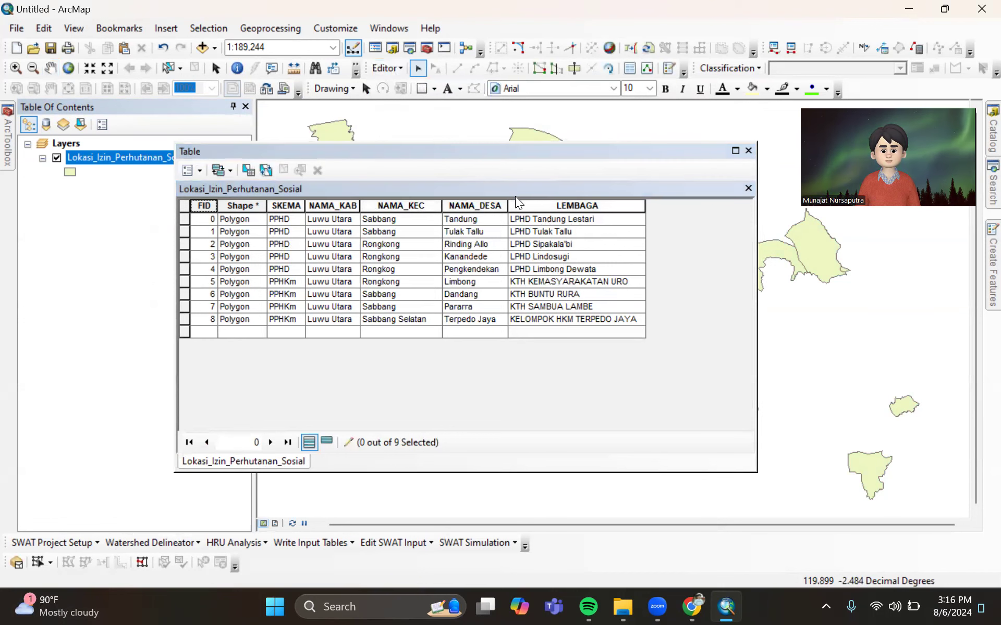
{"action": "left_click", "coordinate": [544, 220]}
{"action": "left_click_drag", "start_coordinate": [532, 219], "coordinate": [472, 211]}
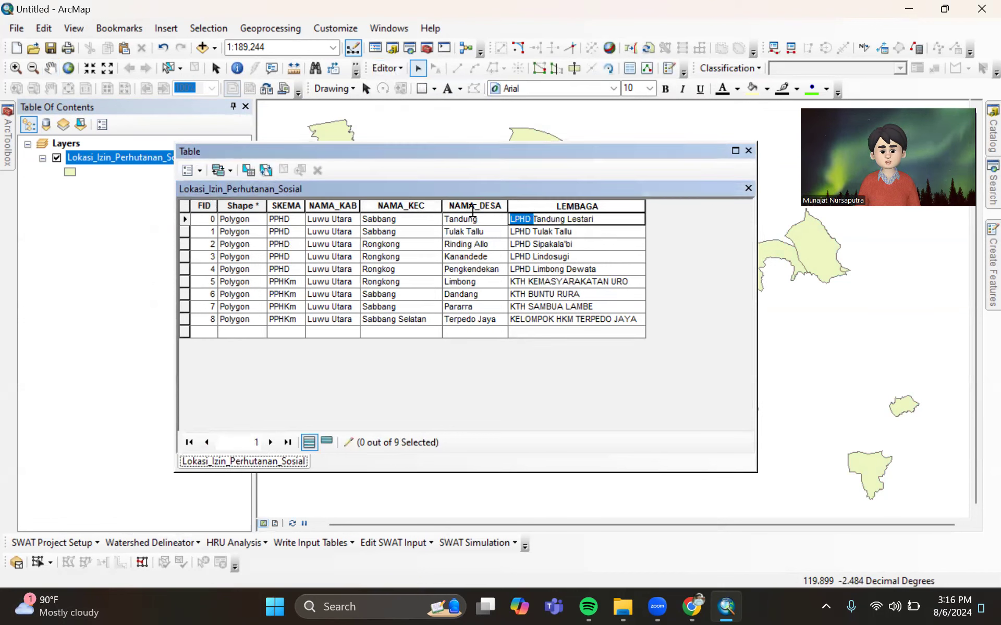
{"action": "key", "text": "BackSpace"}
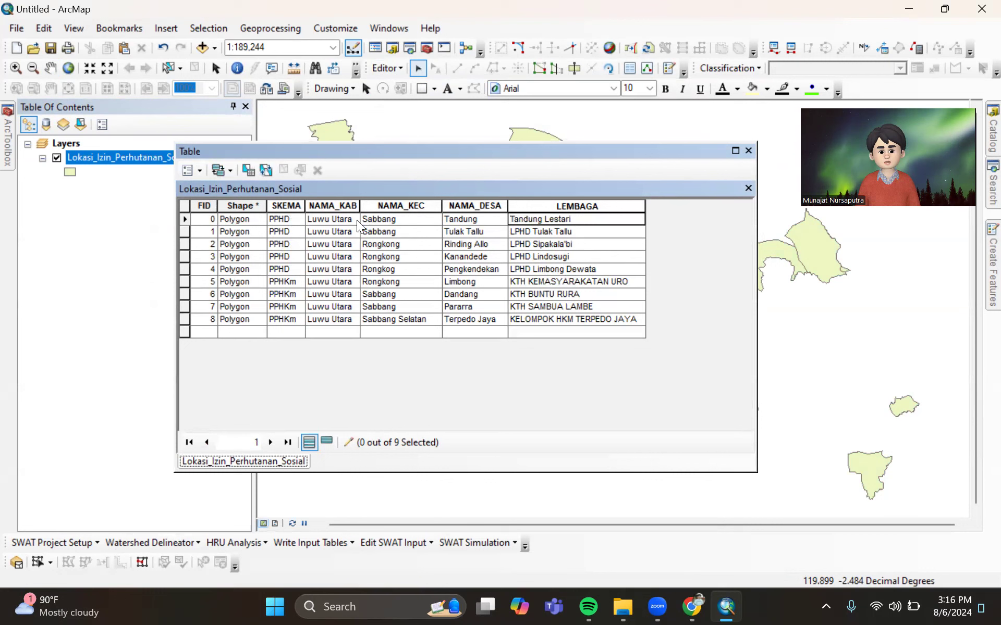
{"action": "left_click", "coordinate": [523, 232]}
{"action": "left_click_drag", "start_coordinate": [533, 231], "coordinate": [467, 225]}
{"action": "key", "text": "BackSpace"}
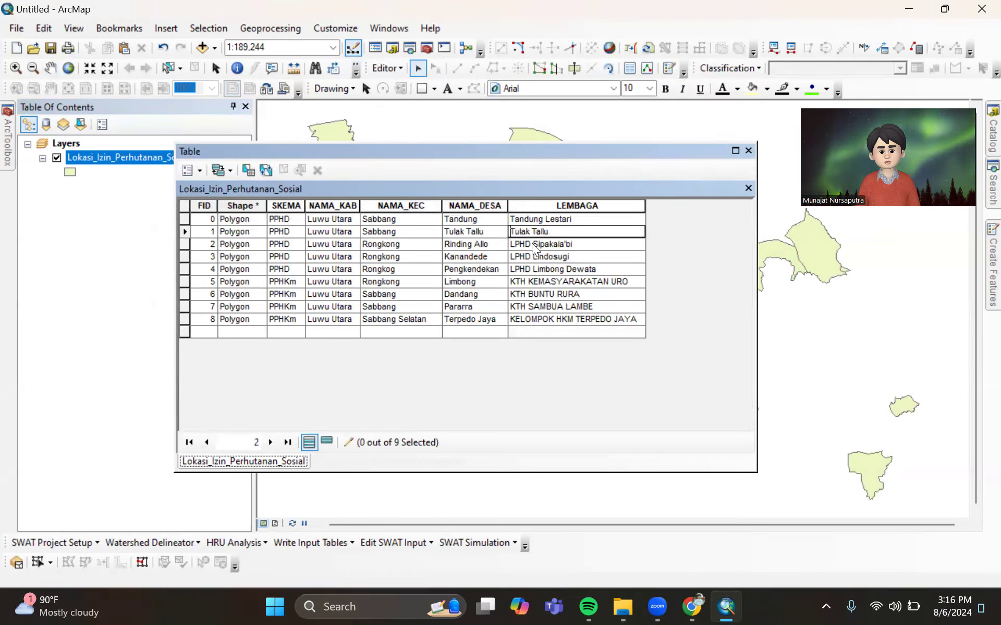
- Remove the LPHD prefix from the Sipakala'bi and Lindosugi entries in the LEMBAGA column
{"action": "left_click", "coordinate": [531, 243]}
{"action": "left_click_drag", "start_coordinate": [532, 244], "coordinate": [468, 243]}
{"action": "key", "text": "BackSpace"}
{"action": "left_click", "coordinate": [535, 257]}
{"action": "left_click_drag", "start_coordinate": [533, 256], "coordinate": [489, 258]}
{"action": "key", "text": "BackSpace"}
- Delete the apostrophe so the Rinding Allo institution reads Sipakalabi, and shorten the Pengkendekan institution to Limbong Dewata
{"action": "left_click", "coordinate": [543, 244]}
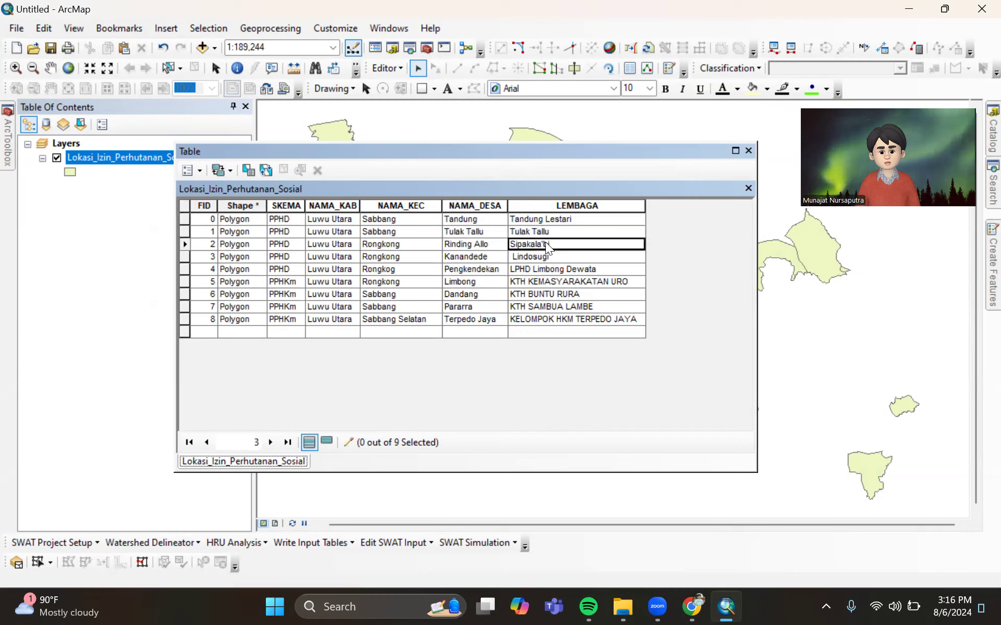
{"action": "left_click", "coordinate": [546, 243]}
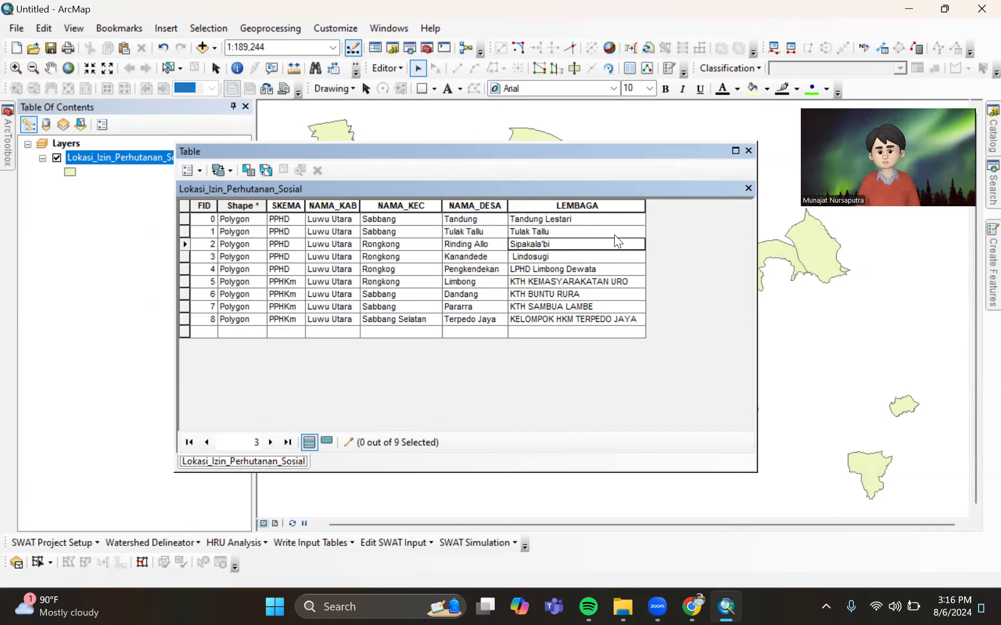
{"action": "key", "text": "Delete"}
{"action": "left_click", "coordinate": [536, 269]}
{"action": "left_click_drag", "start_coordinate": [538, 269], "coordinate": [509, 269]}
{"action": "key", "text": "BackSpace"}
- Replace the LEMBAGA values with Uro for Limbong village and Buntu Rura for Dandang village
{"action": "left_click", "coordinate": [528, 281]}
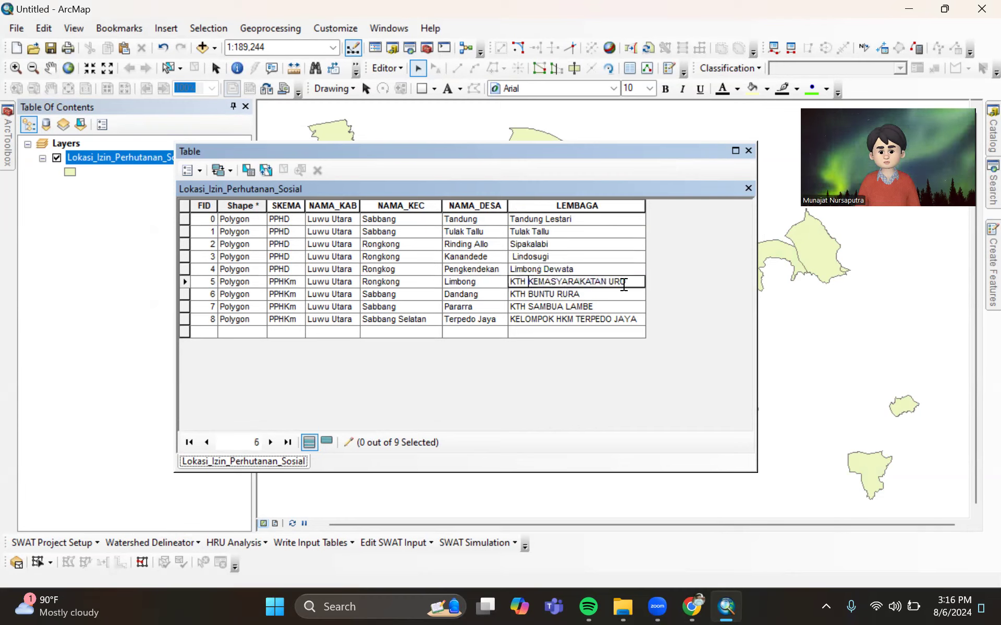
{"action": "left_click_drag", "start_coordinate": [637, 281], "coordinate": [455, 277]}
{"action": "type", "text": "Uro"}
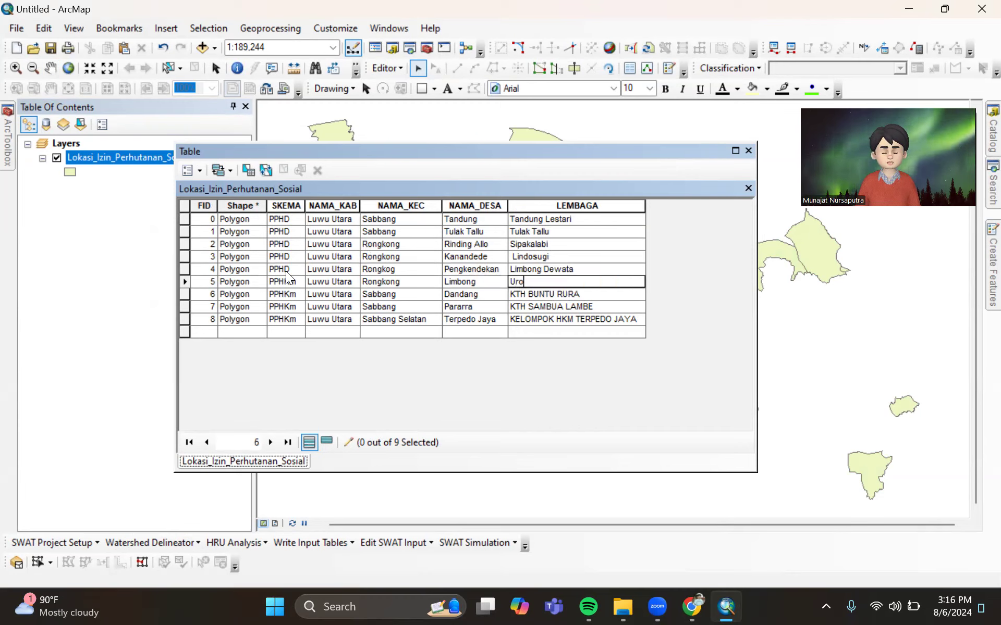
{"action": "key", "text": "Return"}
{"action": "type", "text": "Bun"}
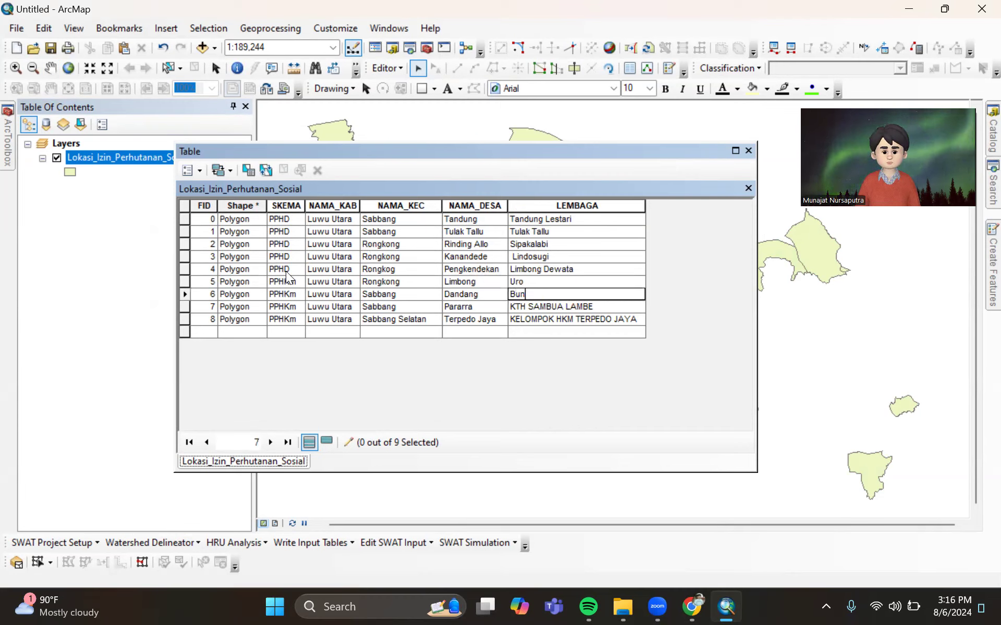
{"action": "type", "text": "tu Rura"}
{"action": "key", "text": "Return"}
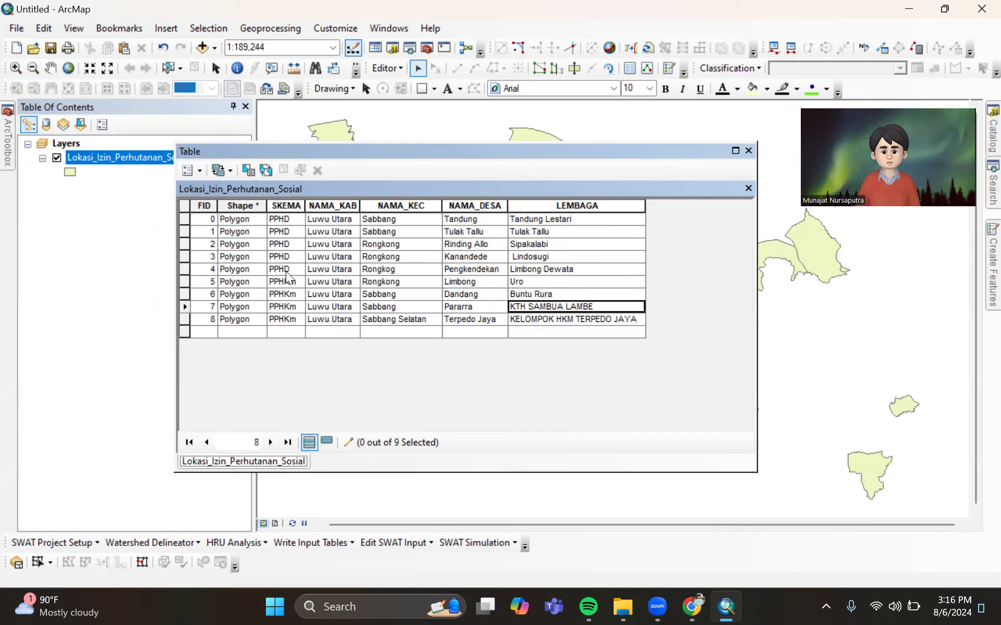
- Replace the LEMBAGA values with Sambua Lambe for Pararra village and Terpedo Jaya for Terpedo Jaya village
{"action": "type", "text": "Samb"}
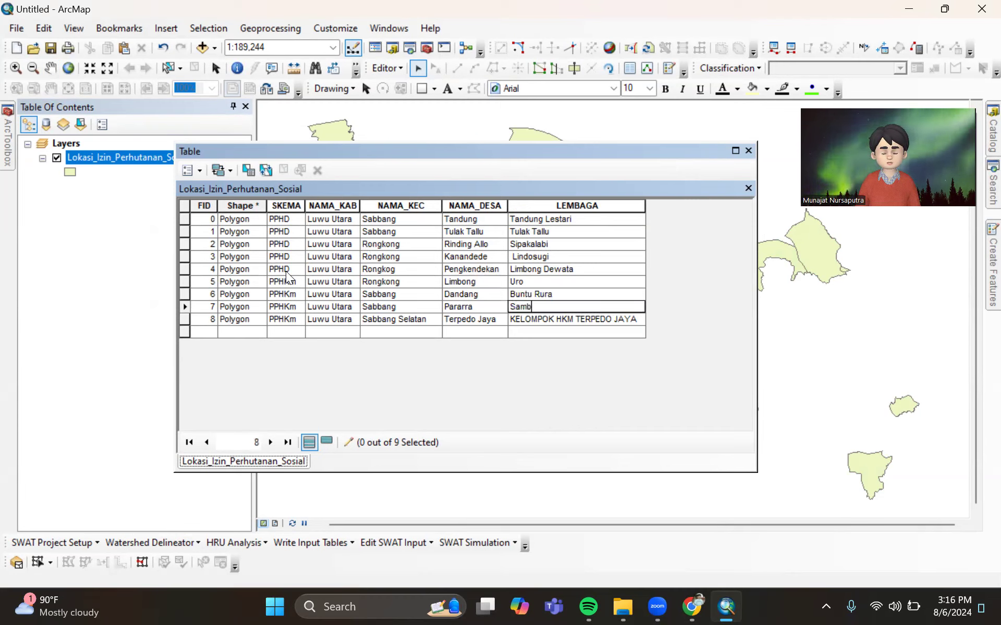
{"action": "type", "text": "ua Lambe"}
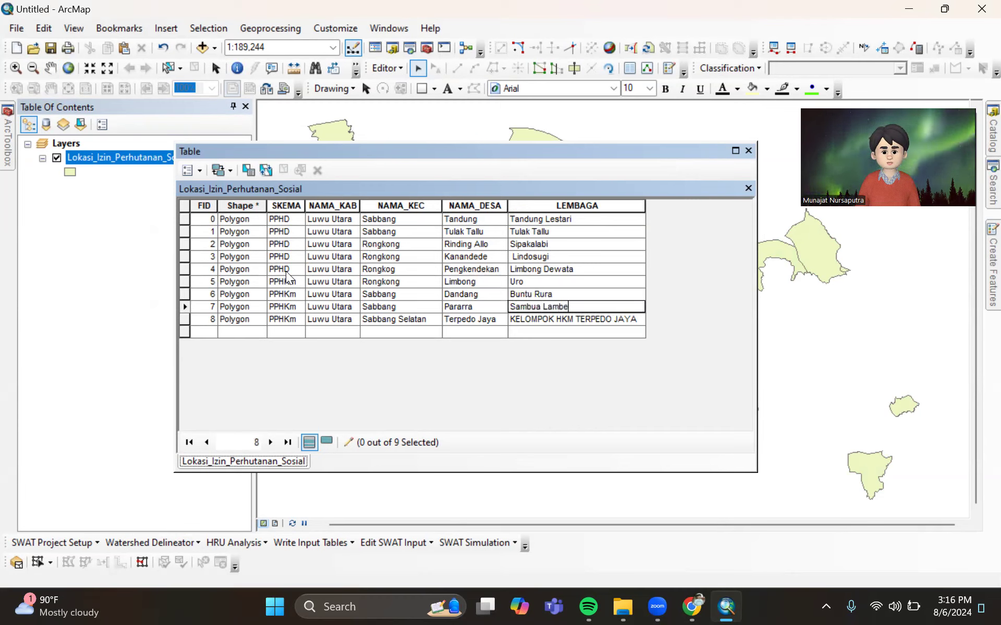
{"action": "key", "text": "Return"}
{"action": "type", "text": "Terped"}
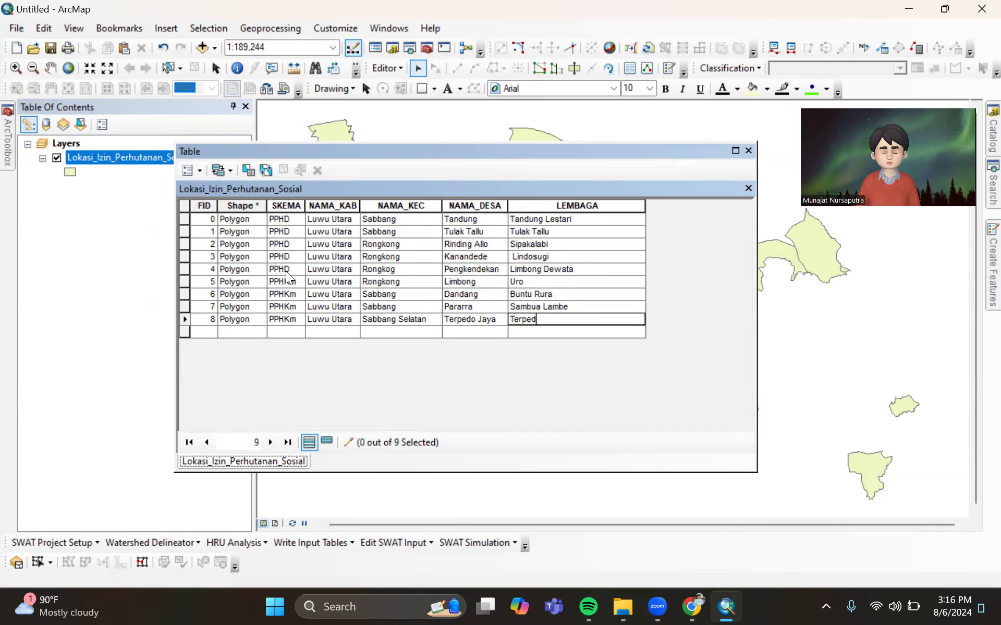
{"action": "type", "text": "o Jaya"}
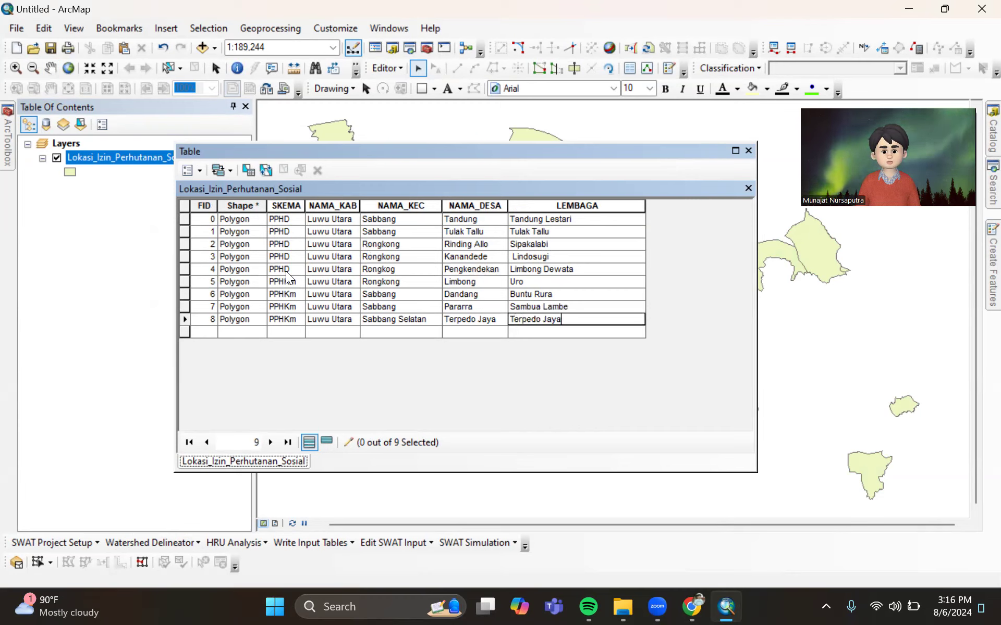
{"action": "left_click", "coordinate": [476, 232]}
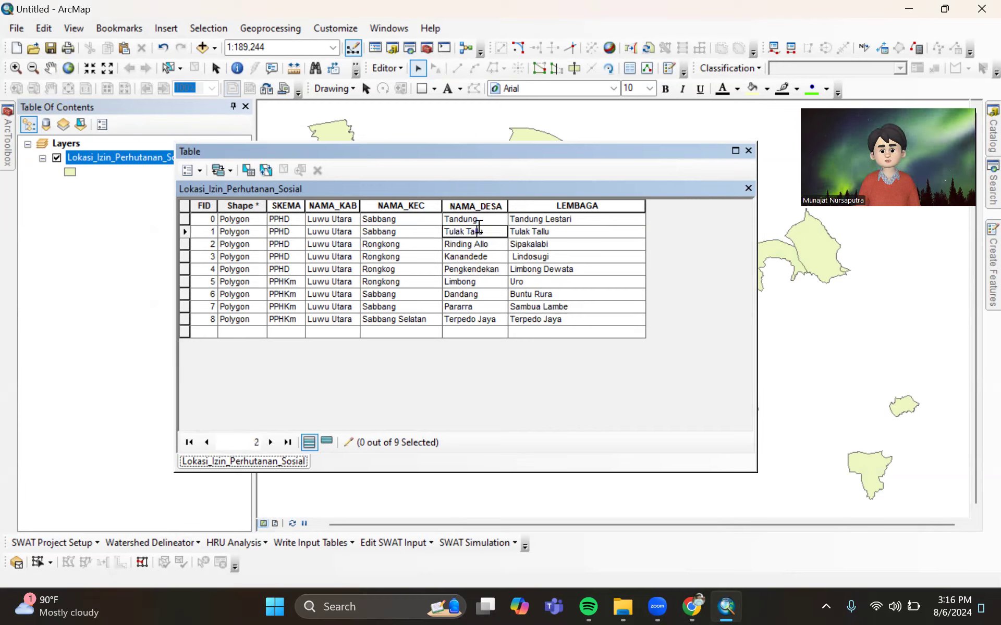
- Save the attribute edits and stop the edit session
{"action": "left_click", "coordinate": [384, 67]}
{"action": "left_click", "coordinate": [421, 121]}
{"action": "left_click", "coordinate": [392, 67]}
{"action": "left_click", "coordinate": [417, 103]}
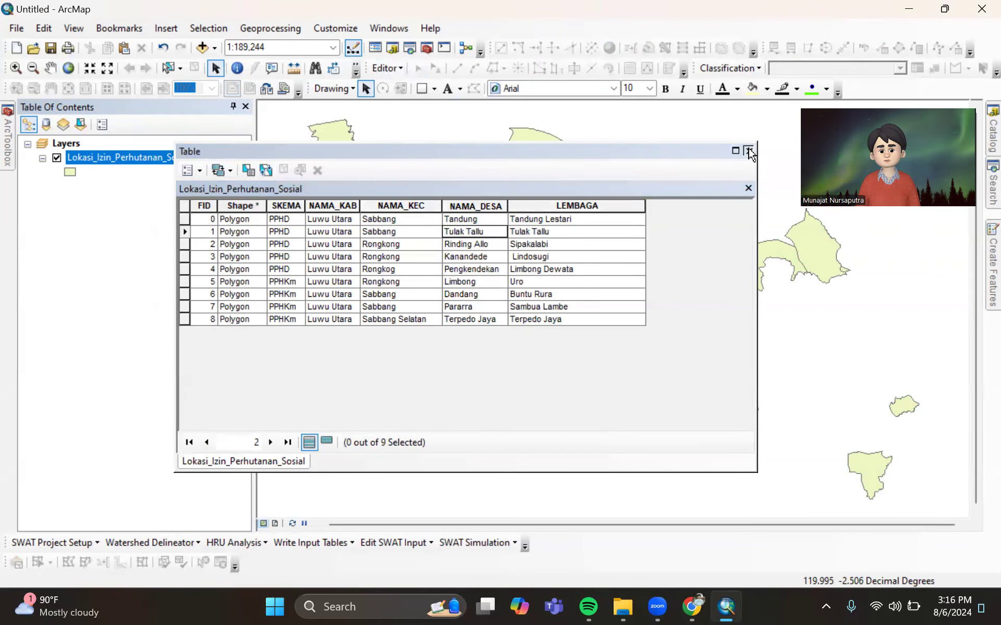
- Close the attribute table and check the coordinate system in the Lokasi_Izin_Perhutanan_Sosial layer's source properties
{"action": "left_click", "coordinate": [749, 150]}
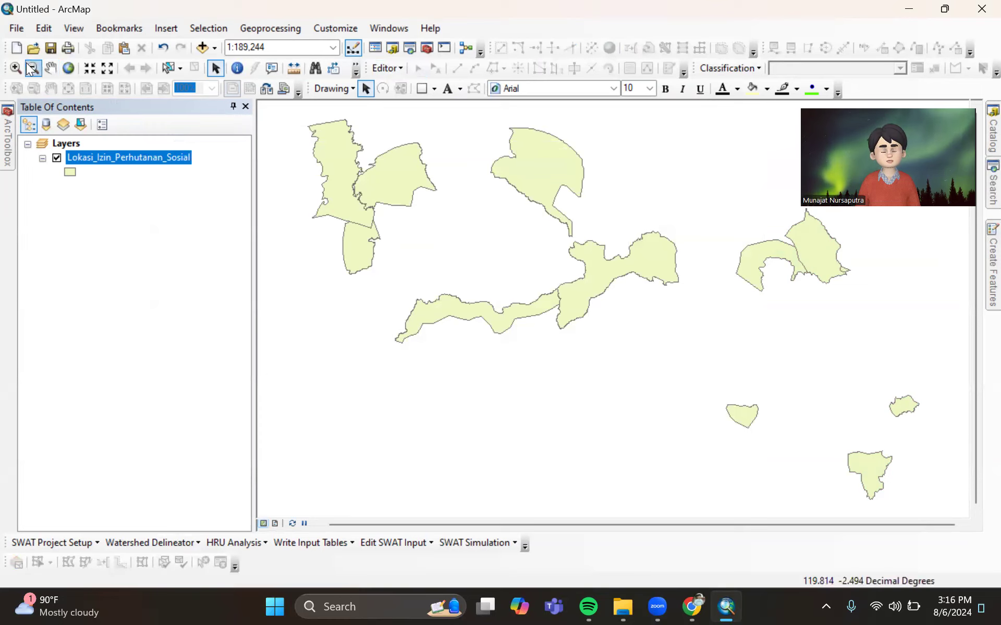
{"action": "right_click", "coordinate": [182, 162]}
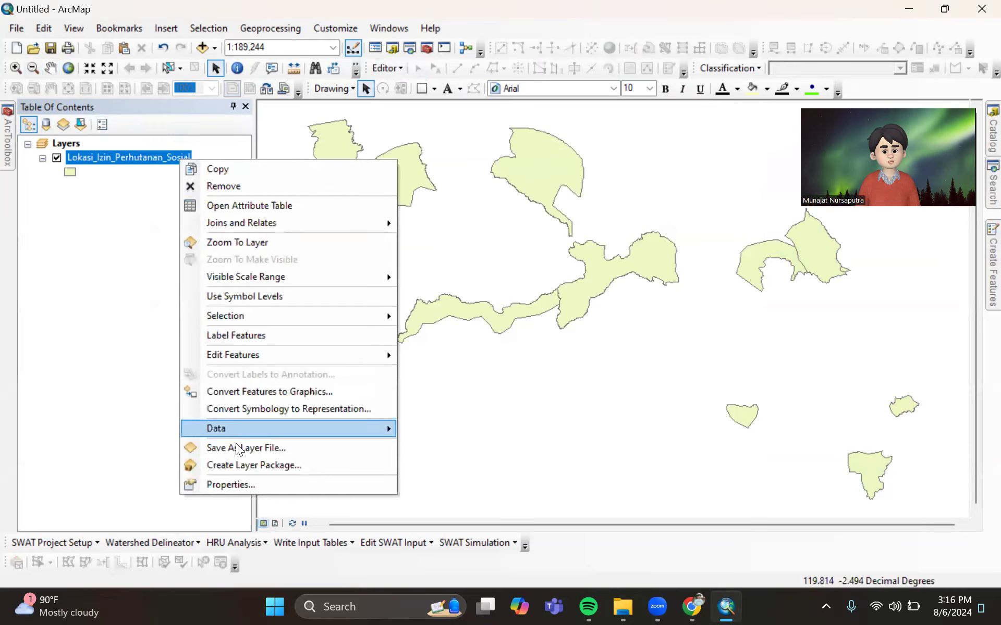
{"action": "left_click", "coordinate": [251, 484]}
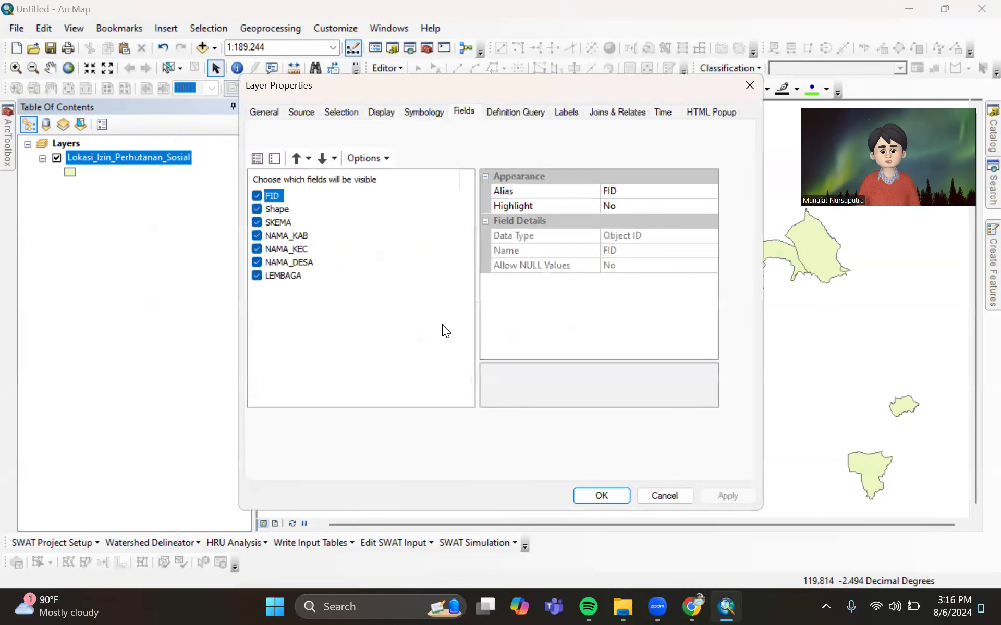
{"action": "left_click", "coordinate": [302, 111]}
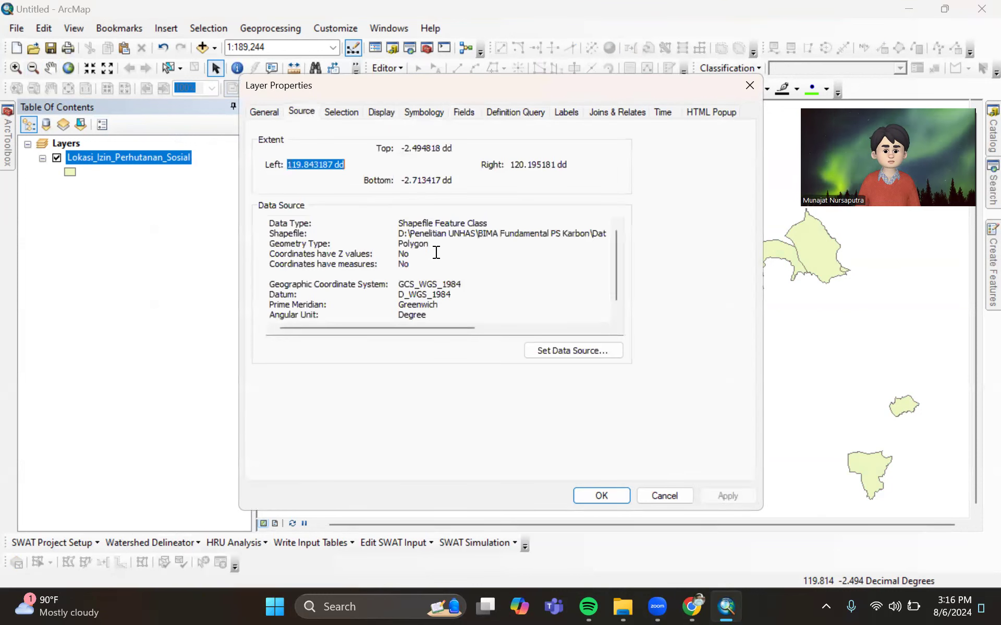
{"action": "scroll", "coordinate": [474, 256], "scroll_direction": "down", "scroll_amount": 1}
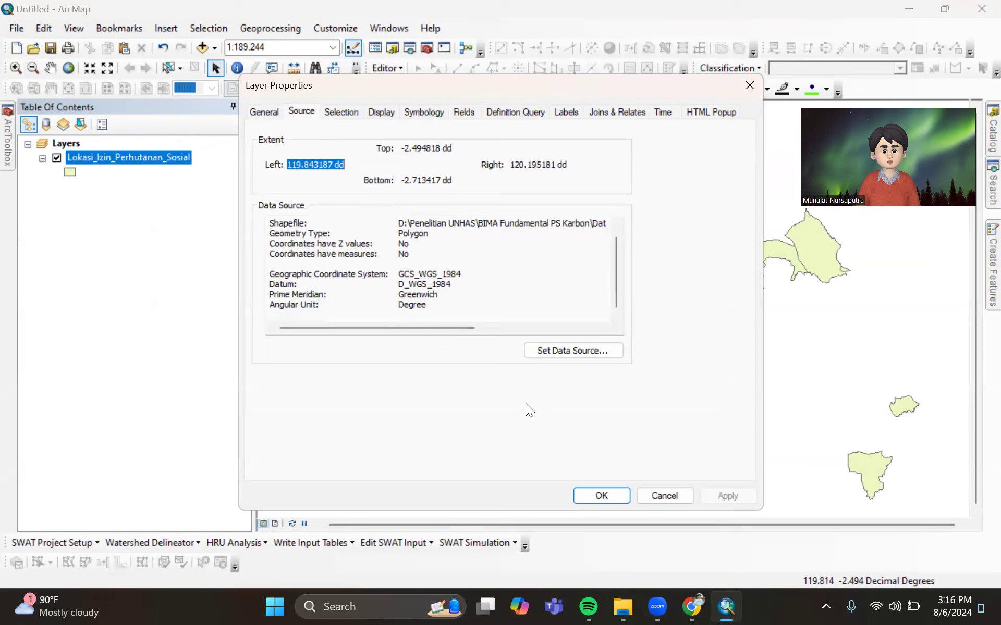
{"action": "left_click", "coordinate": [599, 496]}
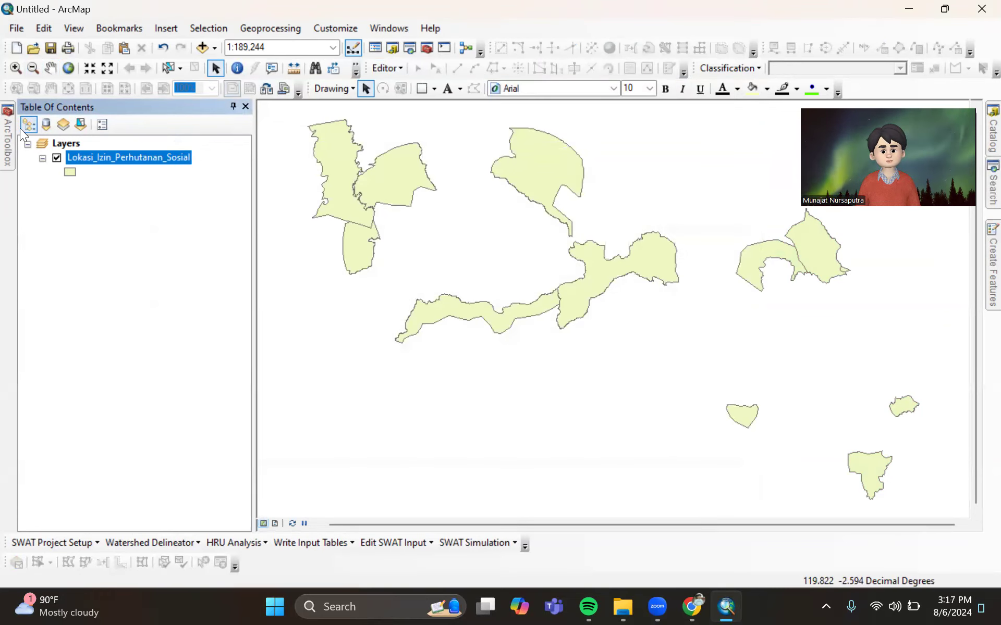
- Open the Project tool from Data Management's Projections and Transformations and set Lokasi_Izin_Perhutanan_Sosial as its input
{"action": "mouse_move", "coordinate": [20, 128]}
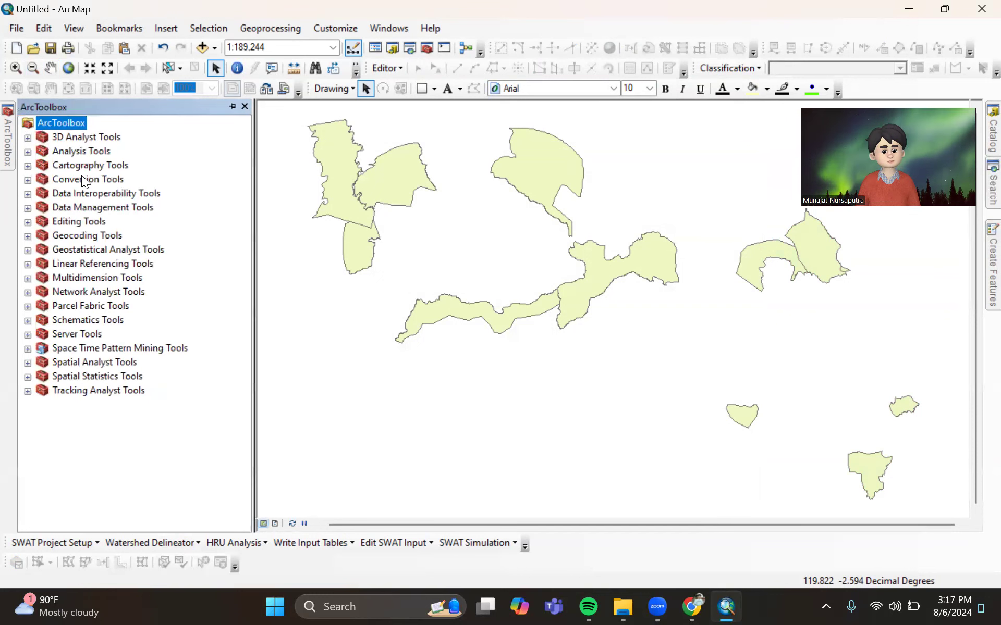
{"action": "double_click", "coordinate": [127, 206]}
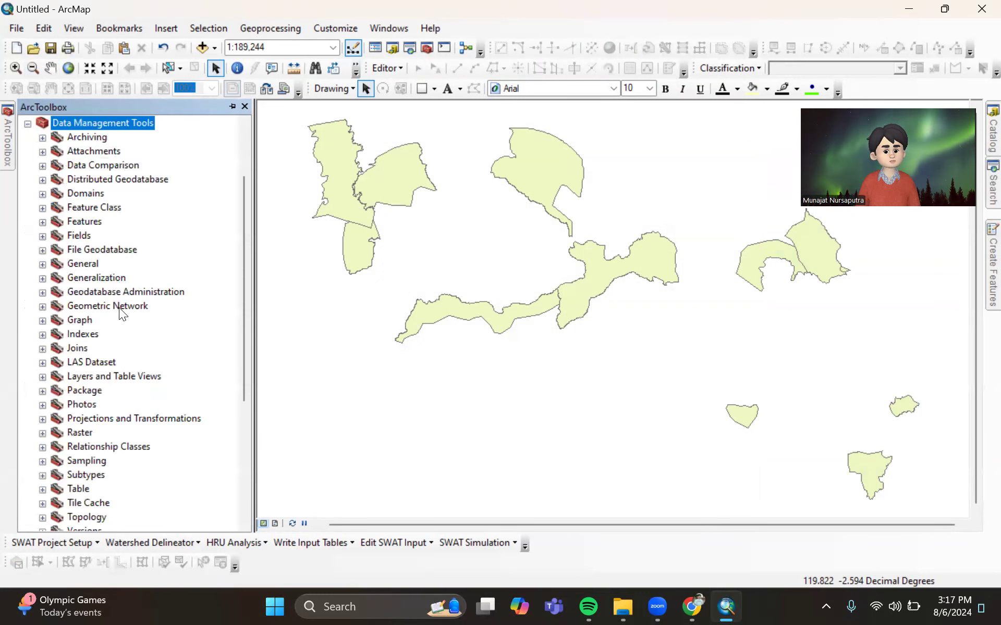
{"action": "scroll", "coordinate": [110, 313], "scroll_direction": "down", "scroll_amount": 2}
{"action": "double_click", "coordinate": [103, 334]}
{"action": "left_click", "coordinate": [99, 432]}
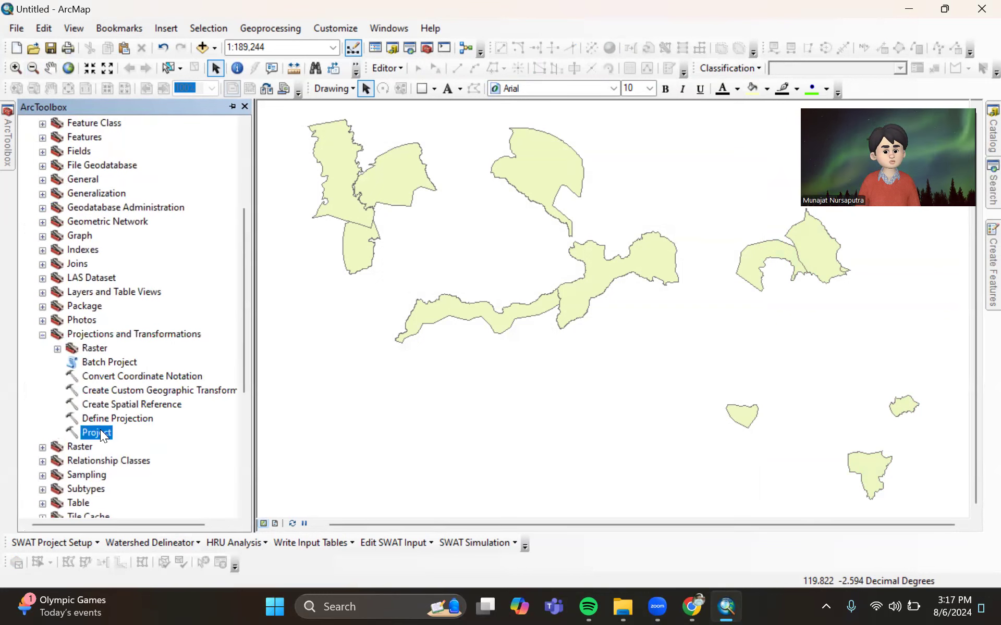
{"action": "double_click", "coordinate": [96, 432]}
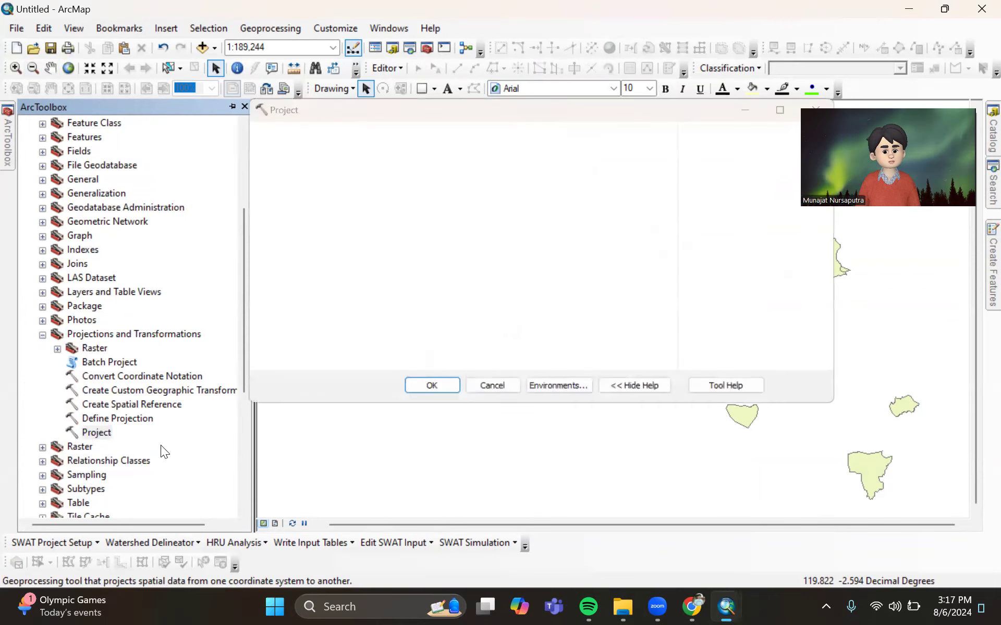
{"action": "left_click", "coordinate": [626, 151]}
{"action": "left_click", "coordinate": [404, 166]}
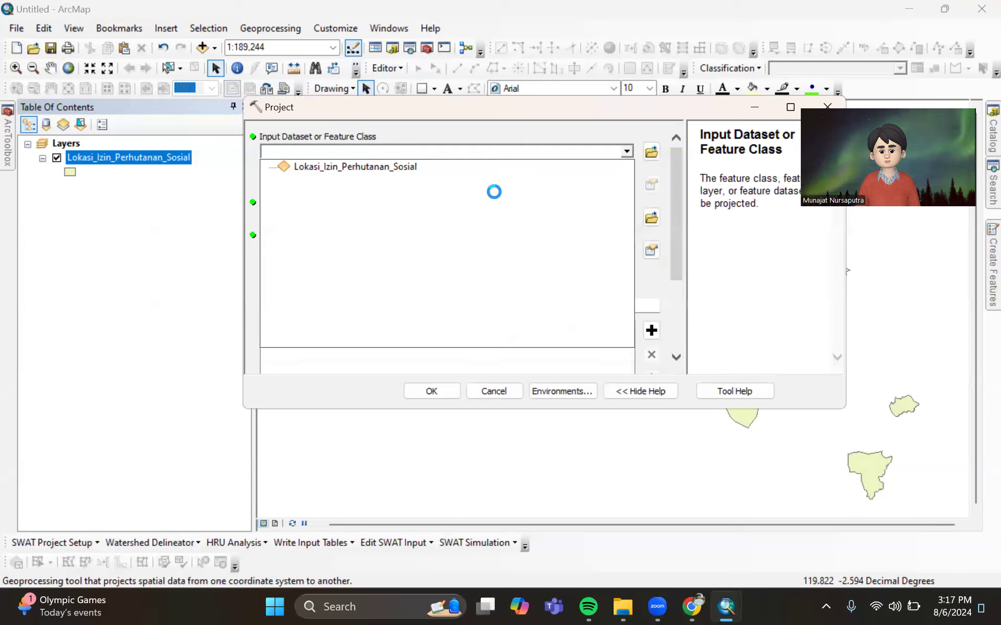
{"action": "left_click", "coordinate": [510, 166]}
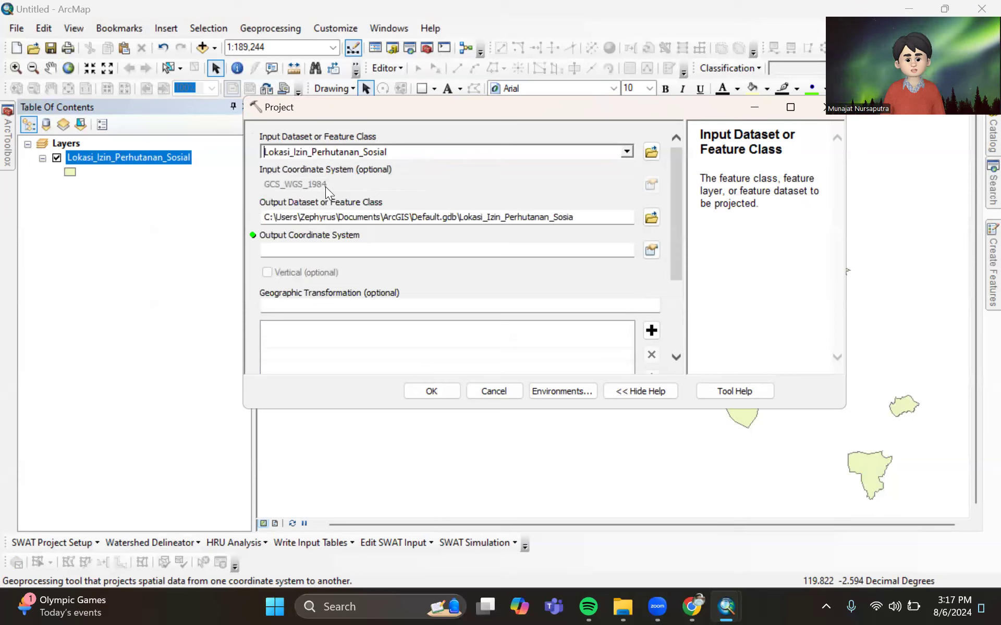
- Set the projection output to Lokasi_Izin_Perhutanan_Sosial_UTM.shp in the PS Rongkong folder
{"action": "left_click", "coordinate": [653, 218]}
{"action": "left_click", "coordinate": [469, 209]}
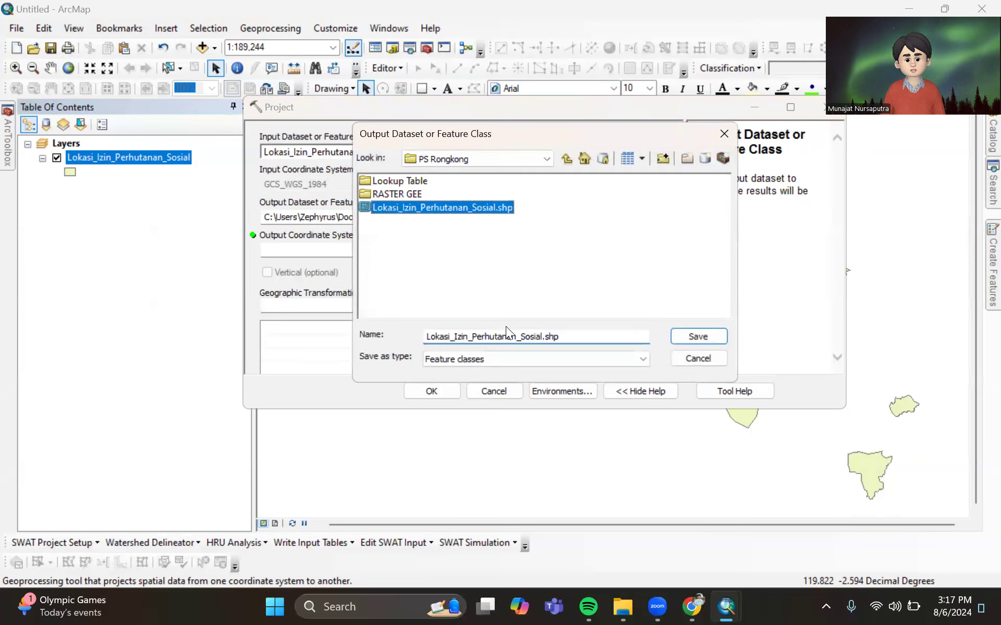
{"action": "left_click", "coordinate": [545, 336]}
{"action": "key", "text": "Left"}
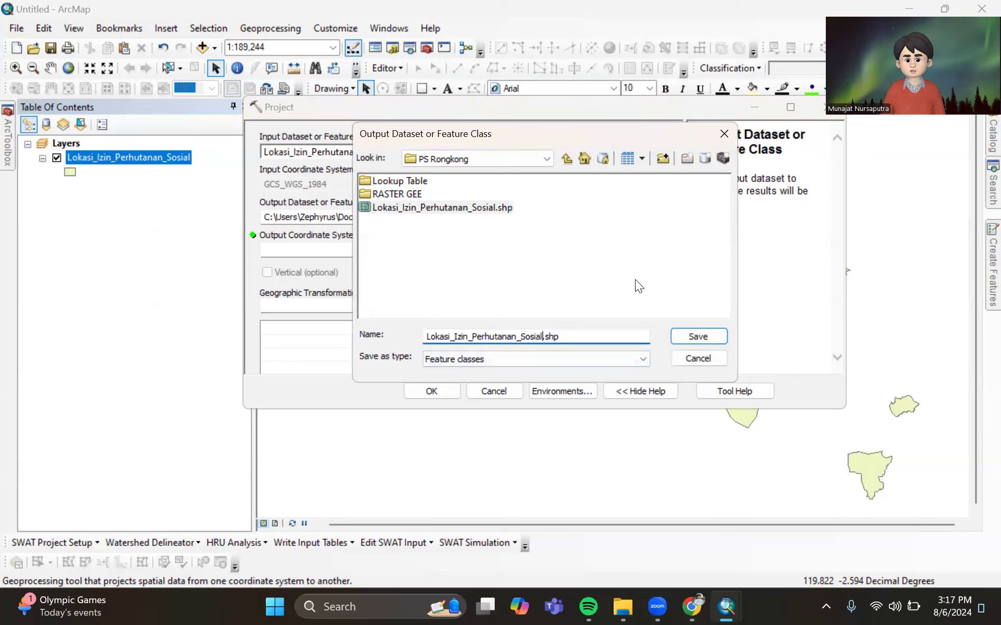
{"action": "type", "text": "_UTM"}
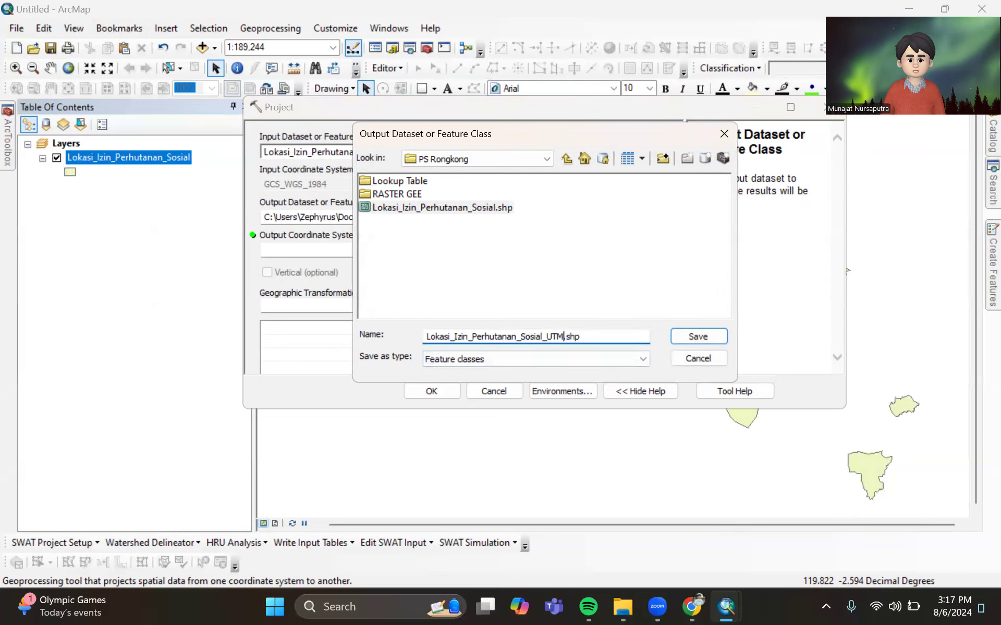
{"action": "left_click", "coordinate": [698, 337]}
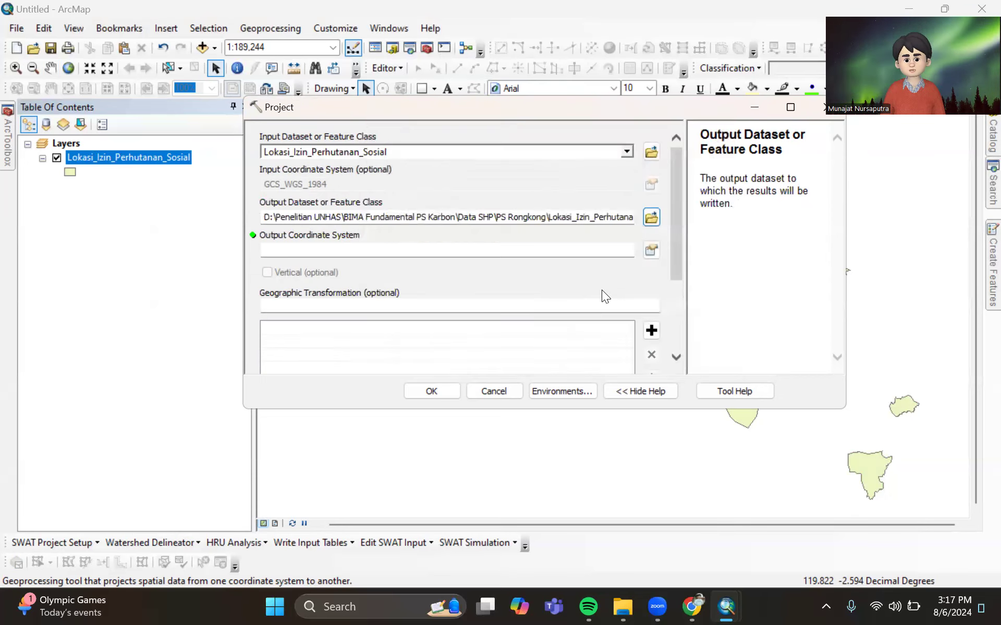
- Set the output coordinate system to WGS 1984 Web Mercator (auxiliary sphere) from the World projected systems and run the projection
{"action": "left_click", "coordinate": [650, 250]}
{"action": "scroll", "coordinate": [483, 230], "scroll_direction": "down", "scroll_amount": 1}
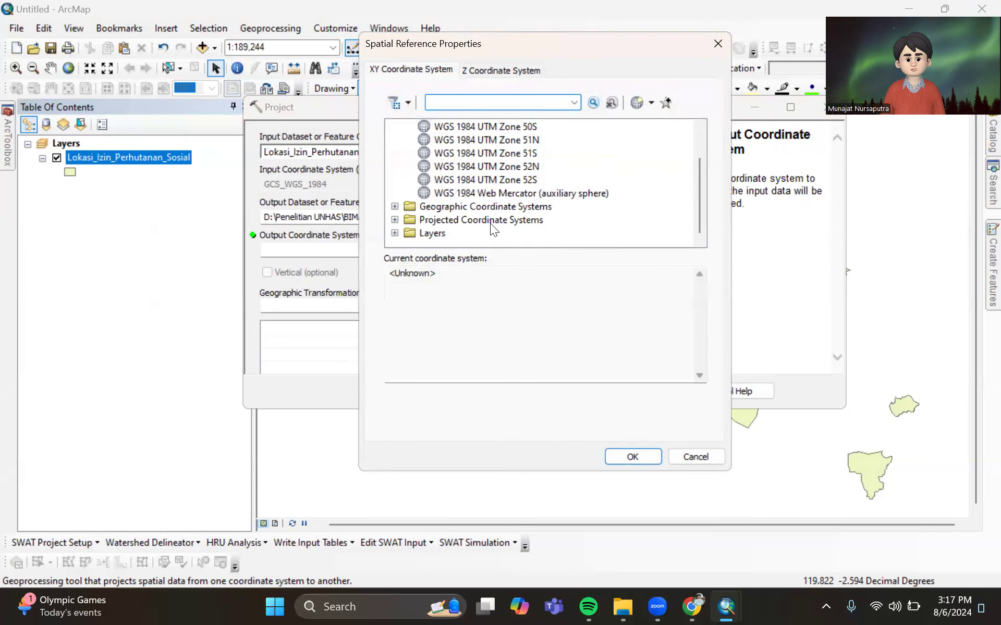
{"action": "double_click", "coordinate": [491, 220]}
{"action": "scroll", "coordinate": [468, 210], "scroll_direction": "down", "scroll_amount": 2}
{"action": "double_click", "coordinate": [455, 206]}
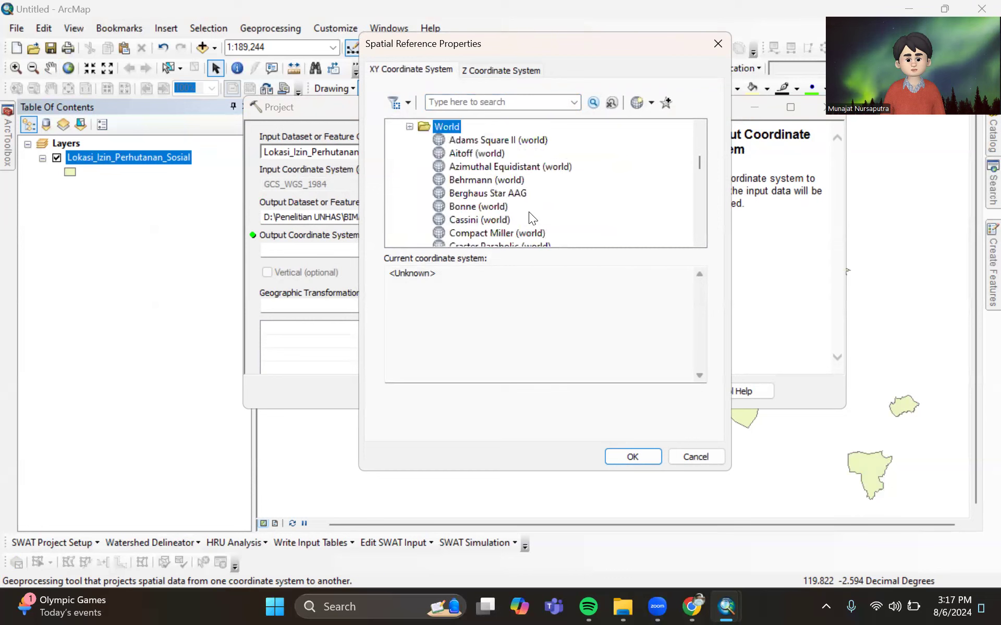
{"action": "scroll", "coordinate": [530, 216], "scroll_direction": "down", "scroll_amount": 5}
{"action": "scroll", "coordinate": [531, 222], "scroll_direction": "down", "scroll_amount": 6}
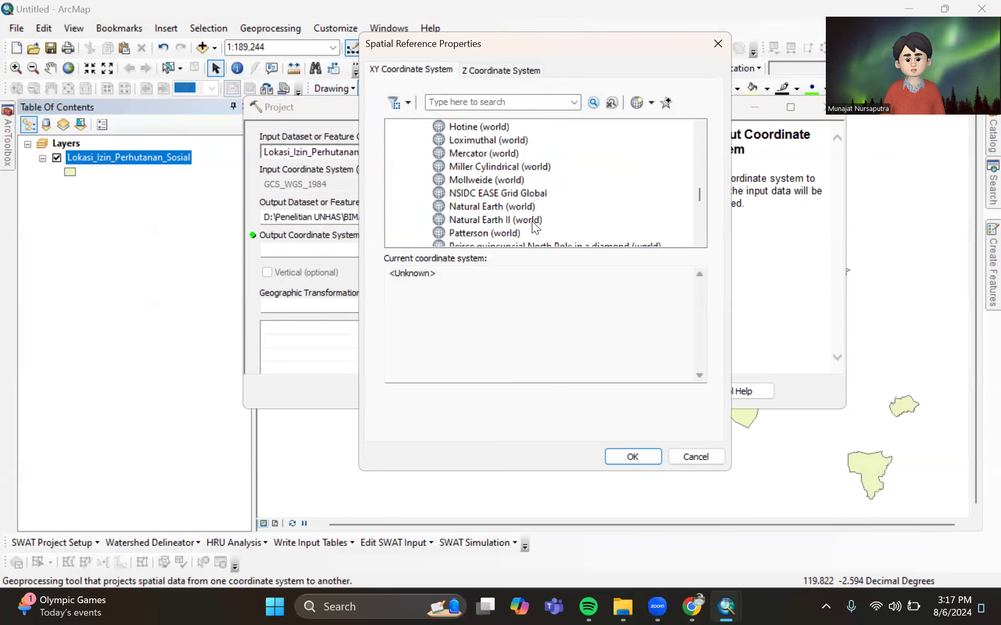
{"action": "scroll", "coordinate": [544, 230], "scroll_direction": "down", "scroll_amount": 7}
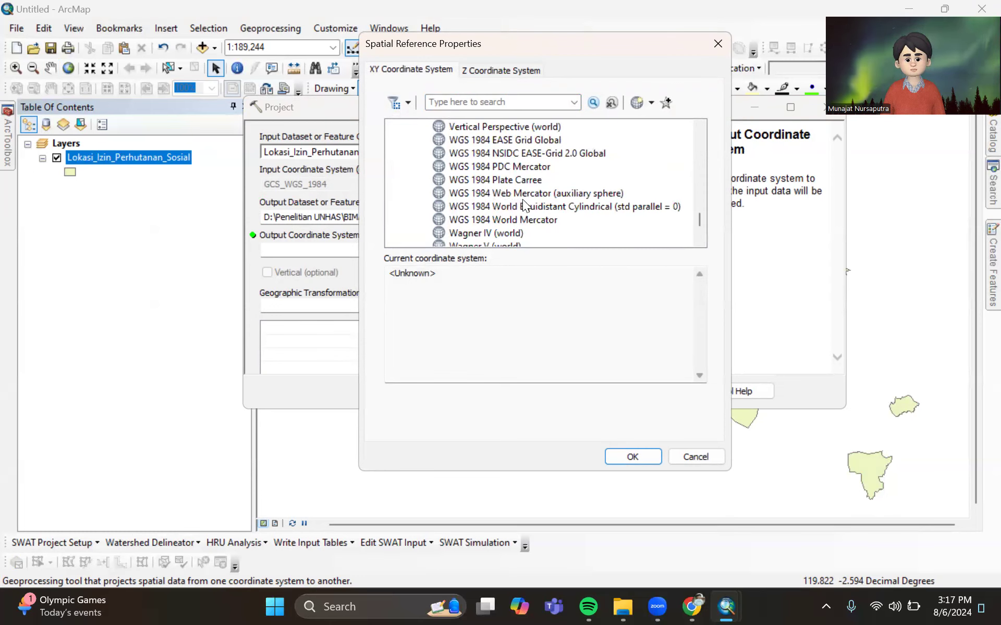
{"action": "left_click", "coordinate": [533, 195]}
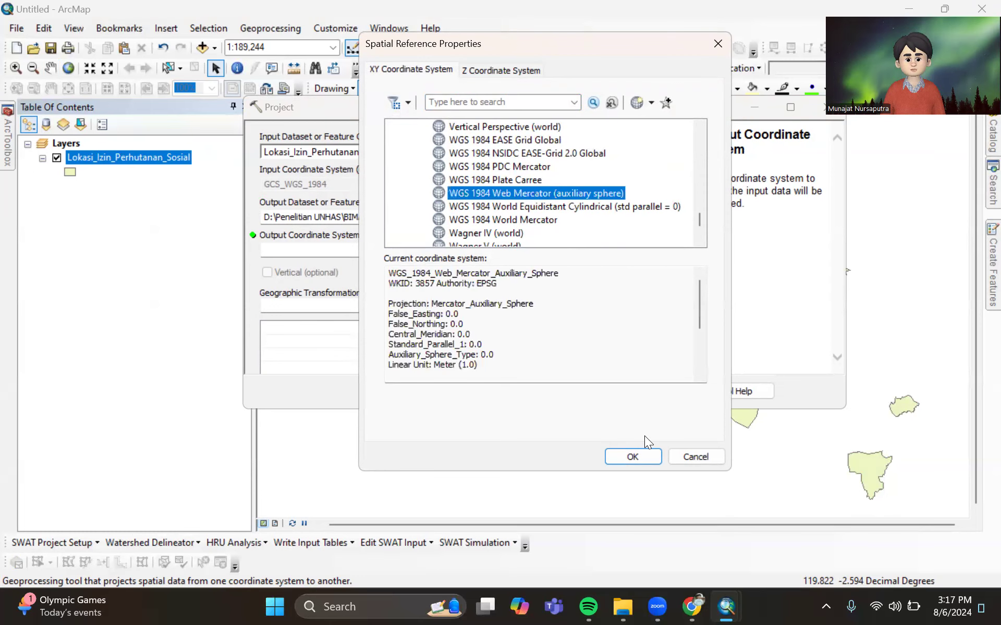
{"action": "left_click", "coordinate": [613, 453]}
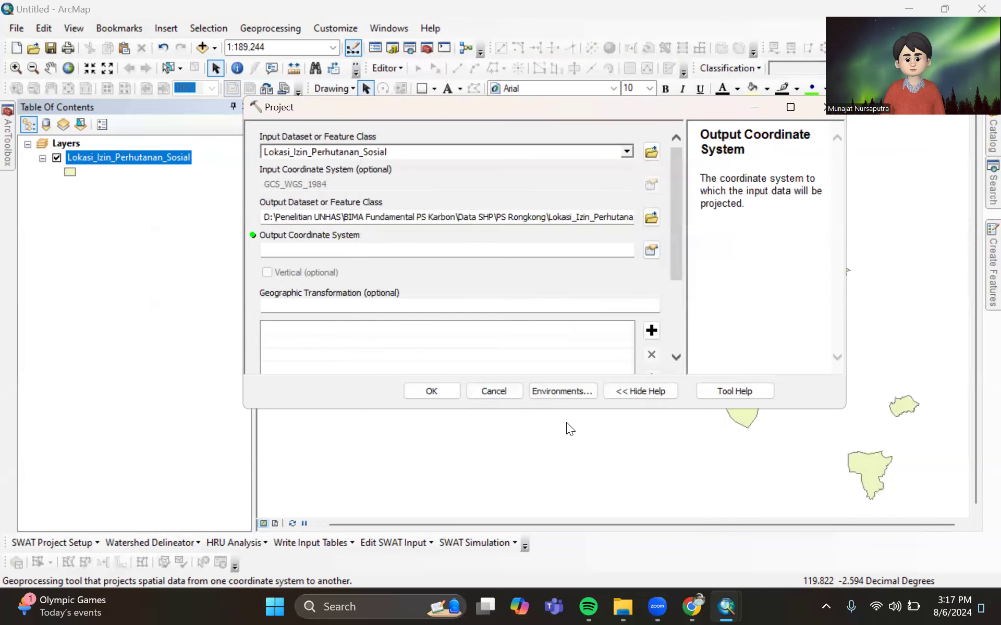
{"action": "left_click", "coordinate": [438, 391]}
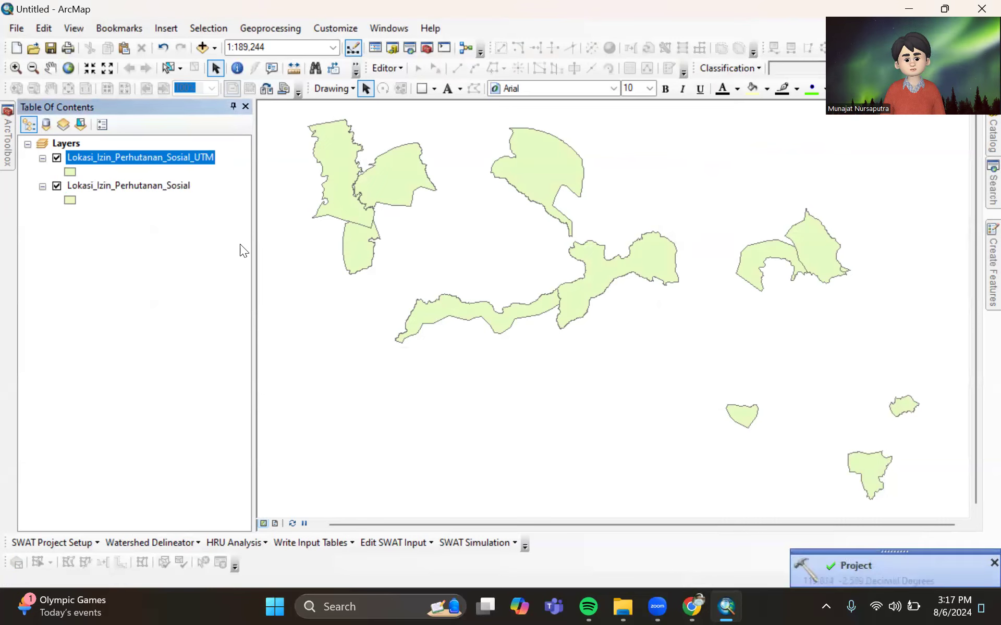
- Remove the original unprojected Lokasi_Izin_Perhutanan_Sosial layer from the map
{"action": "left_click", "coordinate": [180, 185]}
{"action": "right_click", "coordinate": [180, 185]}
{"action": "left_click", "coordinate": [228, 219]}
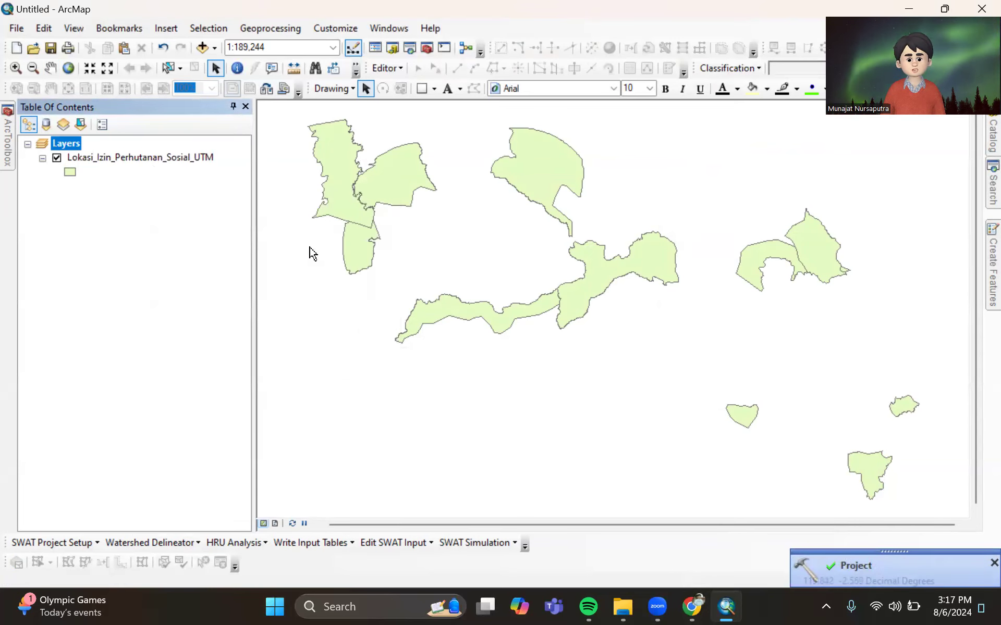
- Start editing the UTM layer's attribute table and delete the leading space before Lindosugi in the Kanandede record's LEMBAGA value
{"action": "right_click", "coordinate": [149, 157]}
{"action": "left_click", "coordinate": [205, 207]}
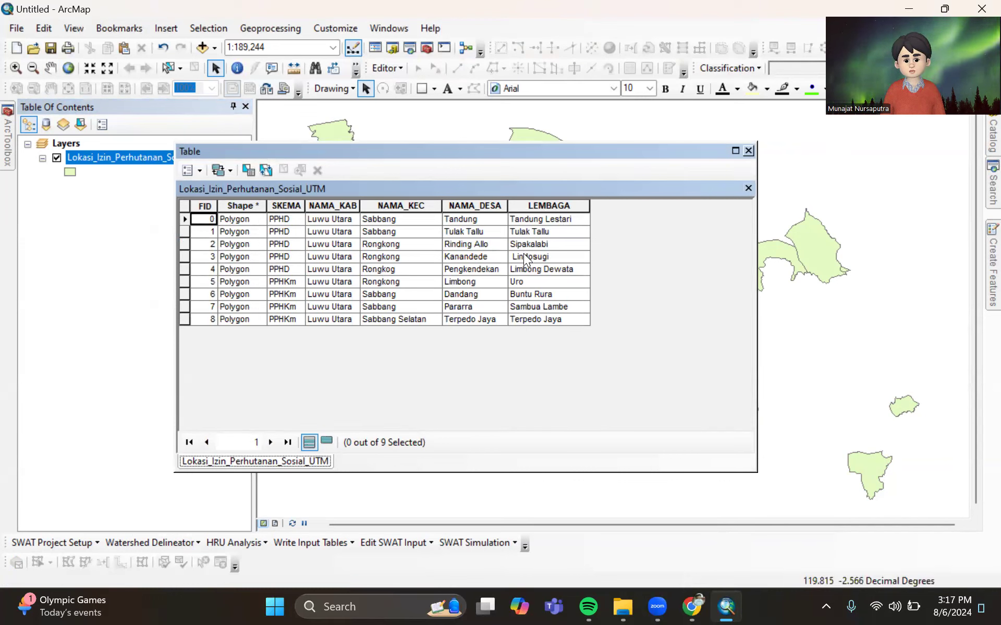
{"action": "left_click", "coordinate": [395, 74]}
{"action": "left_click", "coordinate": [413, 86]}
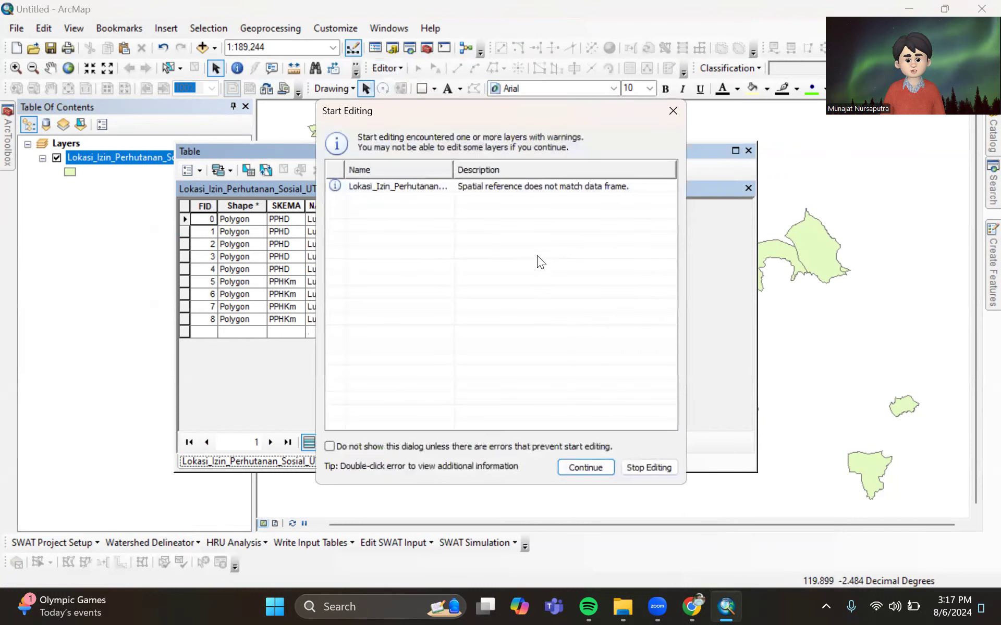
{"action": "key", "text": "Return"}
{"action": "left_click", "coordinate": [513, 255]}
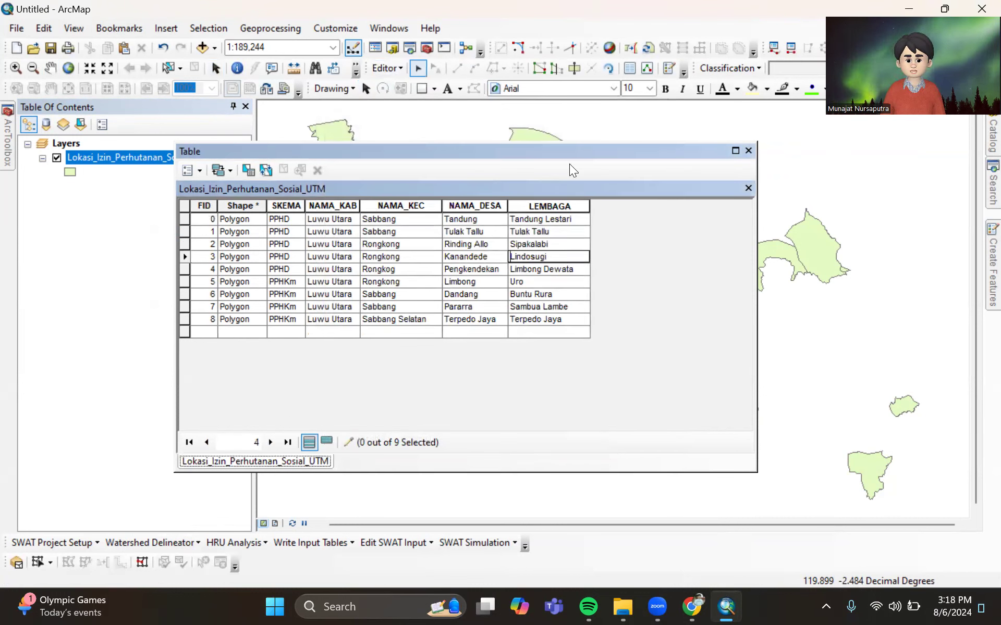
- Save the UTM layer's edits, stop the edit session and close the attribute table
{"action": "left_click", "coordinate": [386, 67]}
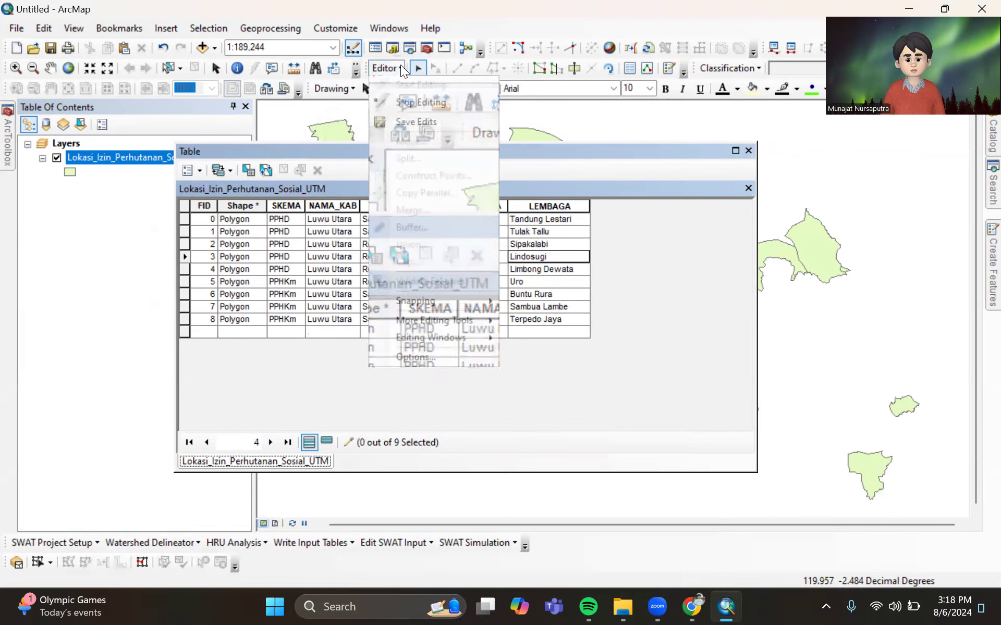
{"action": "left_click", "coordinate": [415, 124]}
{"action": "left_click", "coordinate": [390, 68]}
{"action": "left_click", "coordinate": [409, 103]}
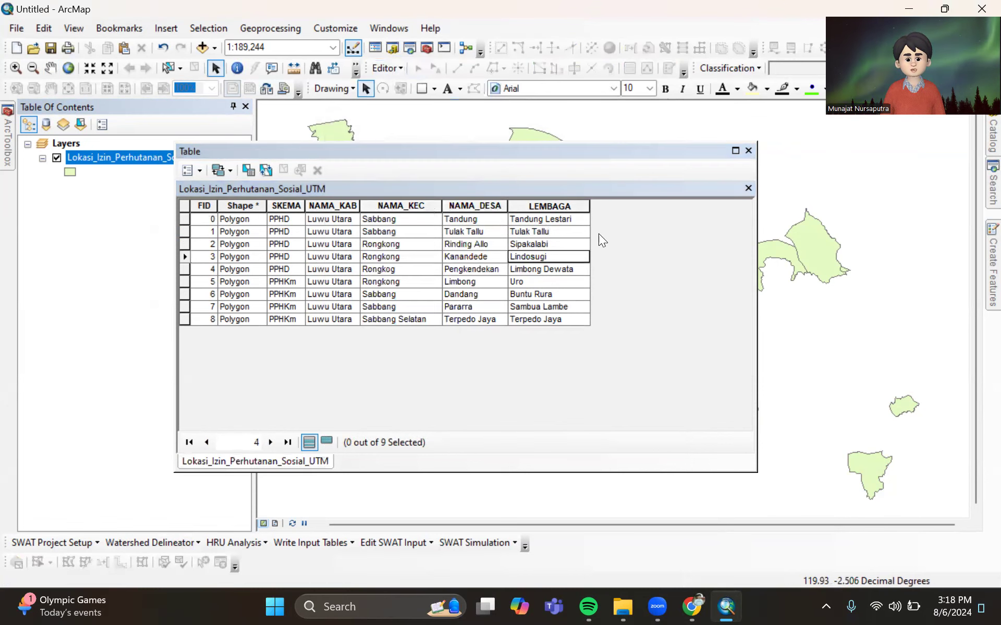
{"action": "left_click", "coordinate": [748, 151]}
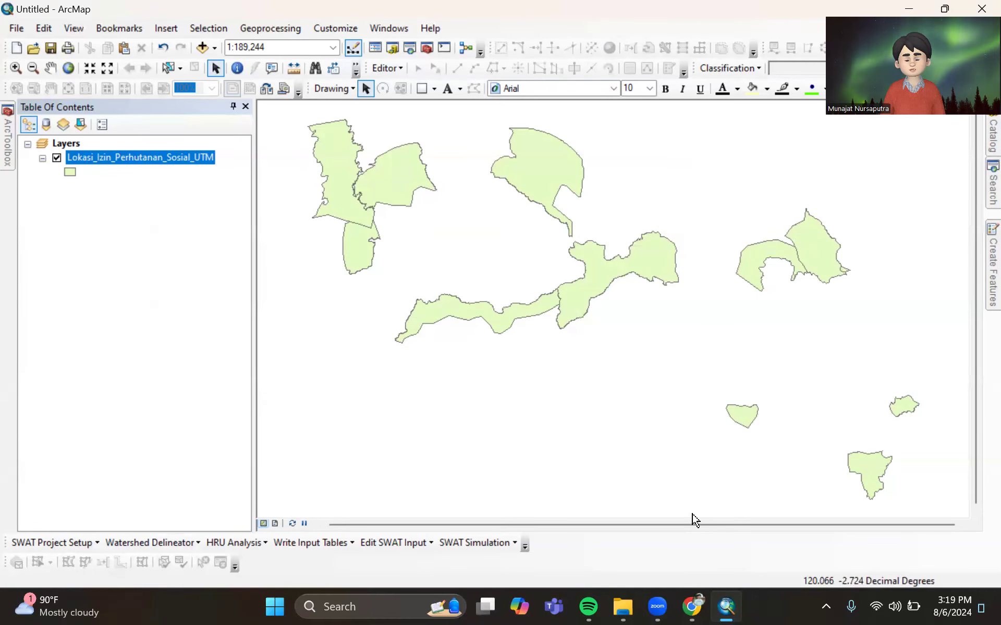
- Switch to Google Earth Engine in Chrome and examine the land cover script's visualization, accuracy assessment and image export sections
{"action": "left_click", "coordinate": [689, 606]}
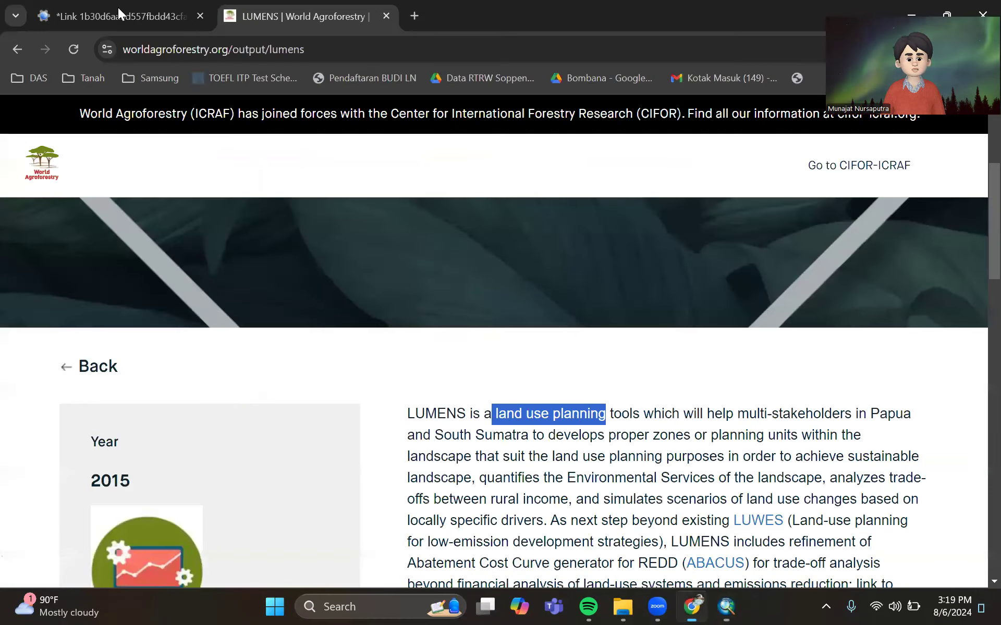
{"action": "key", "text": "ctrl+Tab"}
{"action": "scroll", "coordinate": [489, 293], "scroll_direction": "up", "scroll_amount": 2}
{"action": "scroll", "coordinate": [489, 293], "scroll_direction": "up", "scroll_amount": 5}
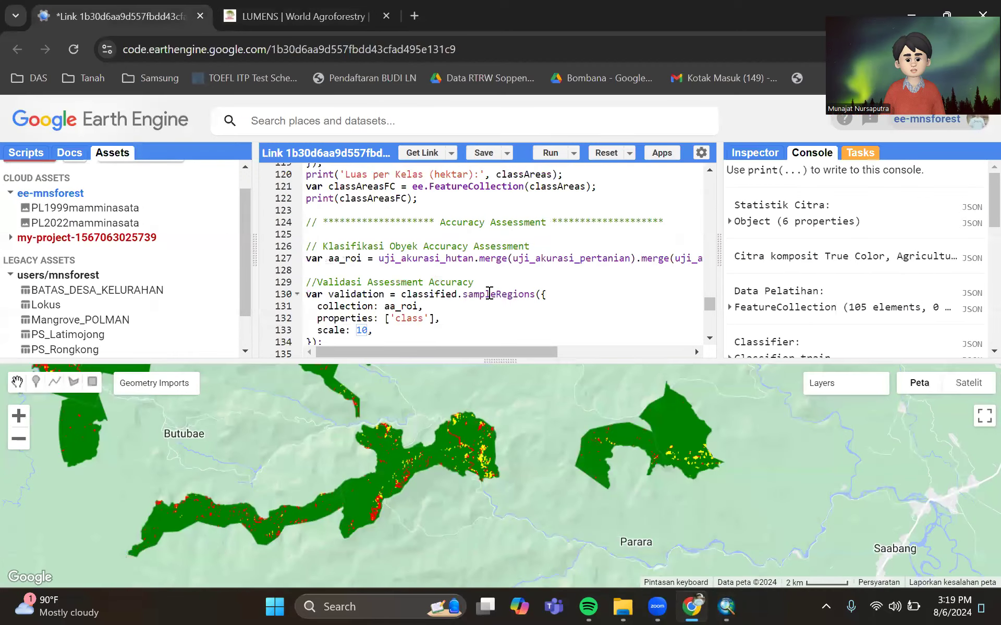
{"action": "scroll", "coordinate": [677, 297], "scroll_direction": "up", "scroll_amount": 1}
{"action": "left_click_drag", "start_coordinate": [708, 284], "coordinate": [710, 243]}
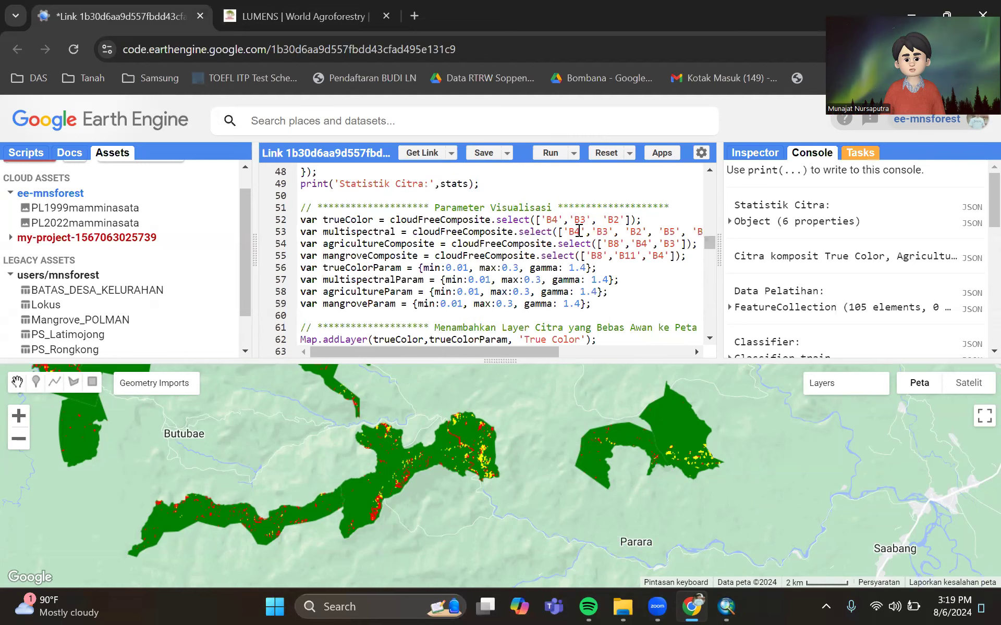
{"action": "left_click_drag", "start_coordinate": [712, 245], "coordinate": [712, 337]}
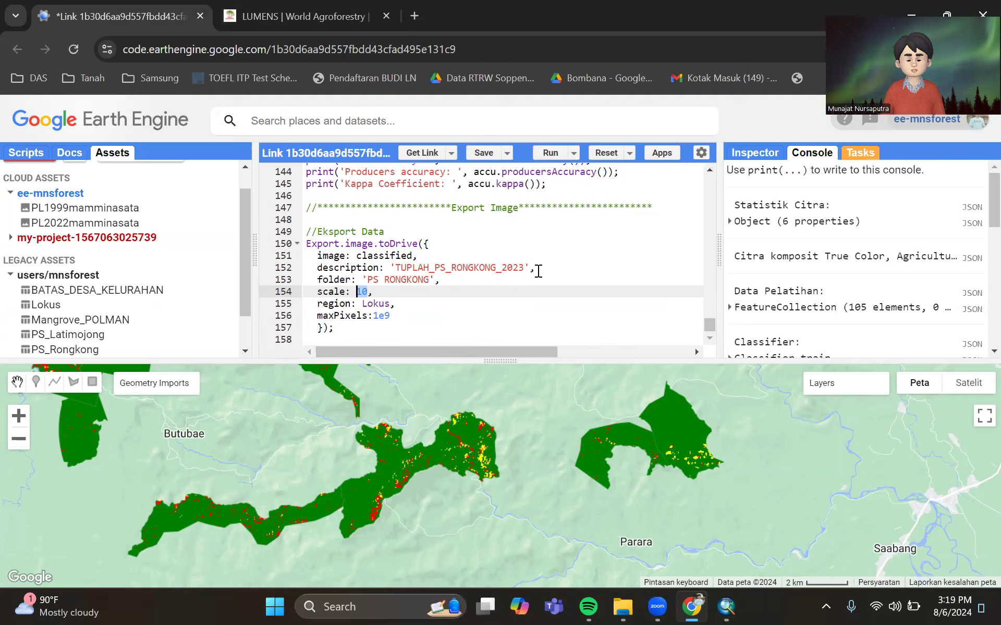
{"action": "scroll", "coordinate": [557, 247], "scroll_direction": "up", "scroll_amount": 5}
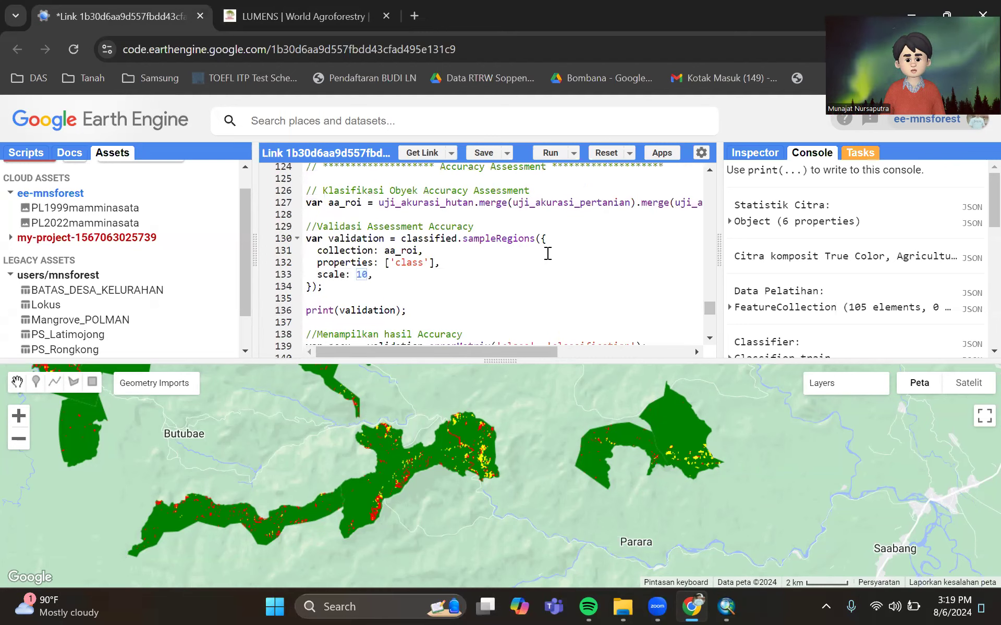
- Examine the Earth Engine script's imported sample collections, Random Forest classification, cloud masking and image export sections
{"action": "scroll", "coordinate": [548, 253], "scroll_direction": "up", "scroll_amount": 5}
{"action": "scroll", "coordinate": [547, 254], "scroll_direction": "up", "scroll_amount": 9}
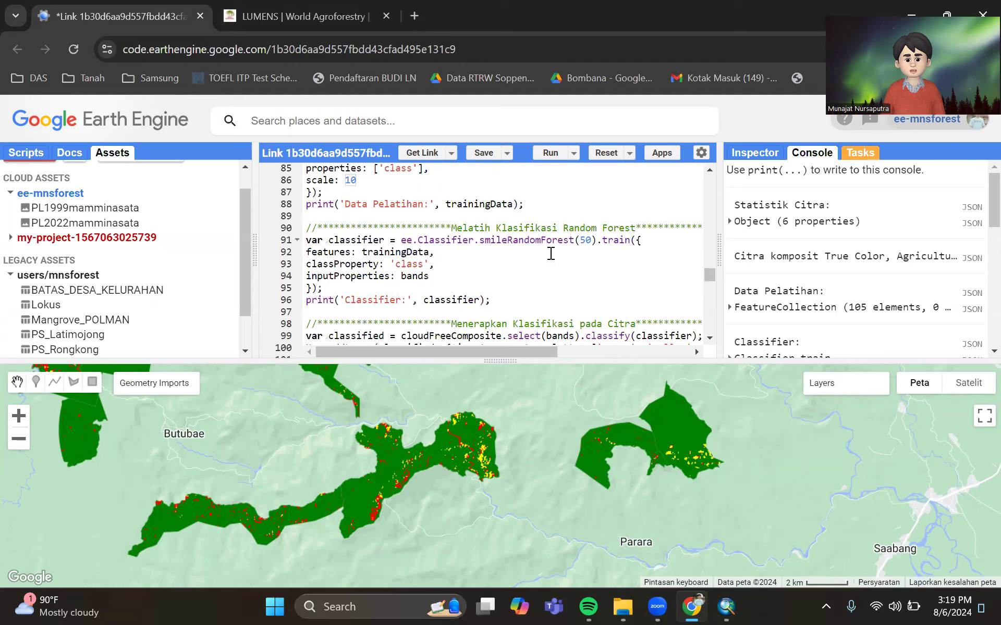
{"action": "scroll", "coordinate": [712, 277], "scroll_direction": "up", "scroll_amount": 15}
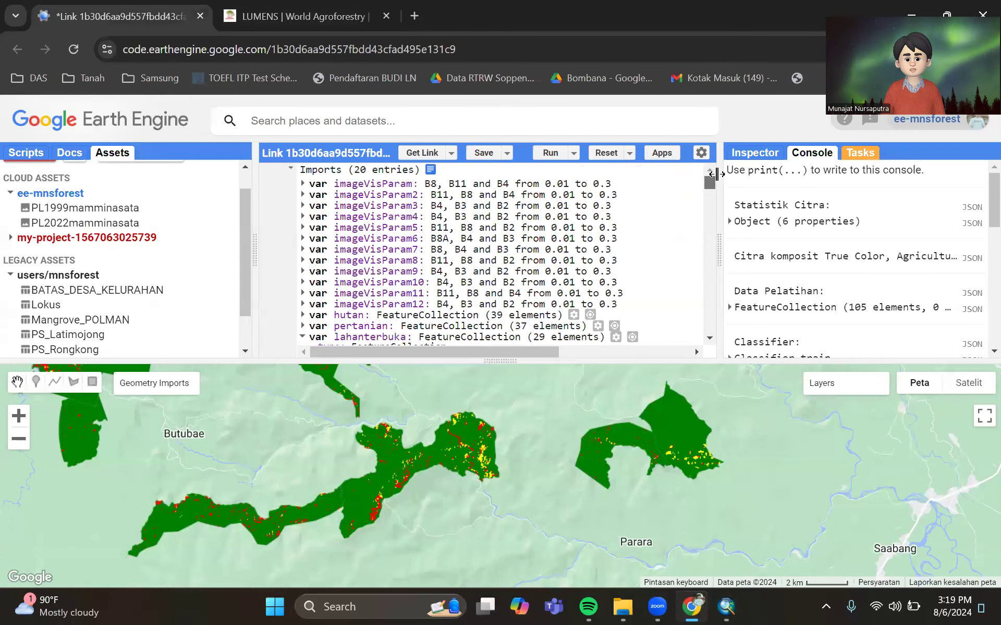
{"action": "scroll", "coordinate": [496, 252], "scroll_direction": "down", "scroll_amount": 3}
{"action": "left_click", "coordinate": [496, 244]}
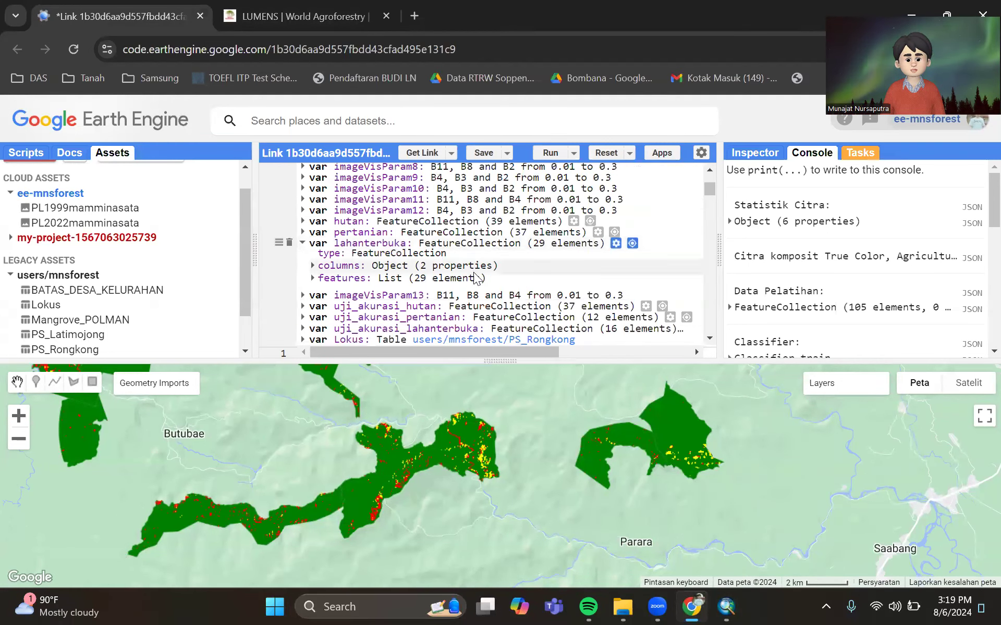
{"action": "scroll", "coordinate": [472, 271], "scroll_direction": "down", "scroll_amount": 6}
{"action": "scroll", "coordinate": [472, 280], "scroll_direction": "down", "scroll_amount": 5}
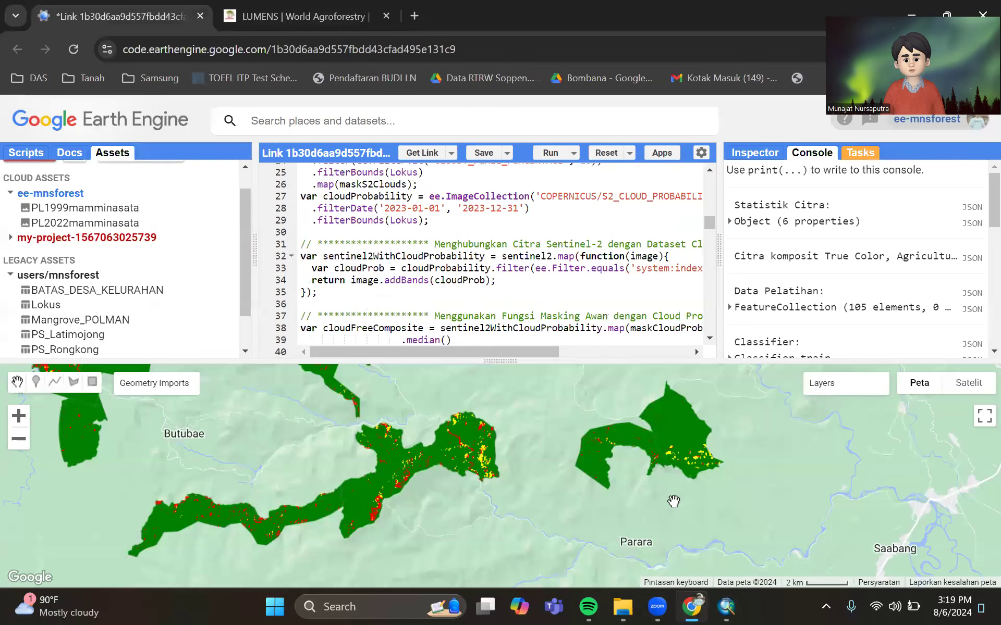
{"action": "left_click_drag", "start_coordinate": [709, 222], "coordinate": [709, 324]}
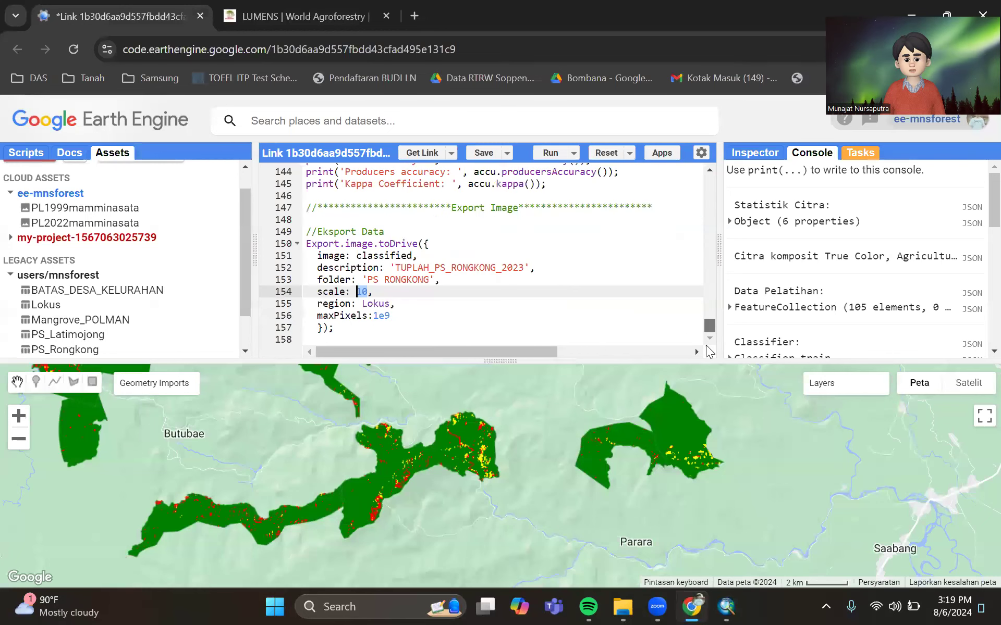
{"action": "left_click", "coordinate": [367, 293]}
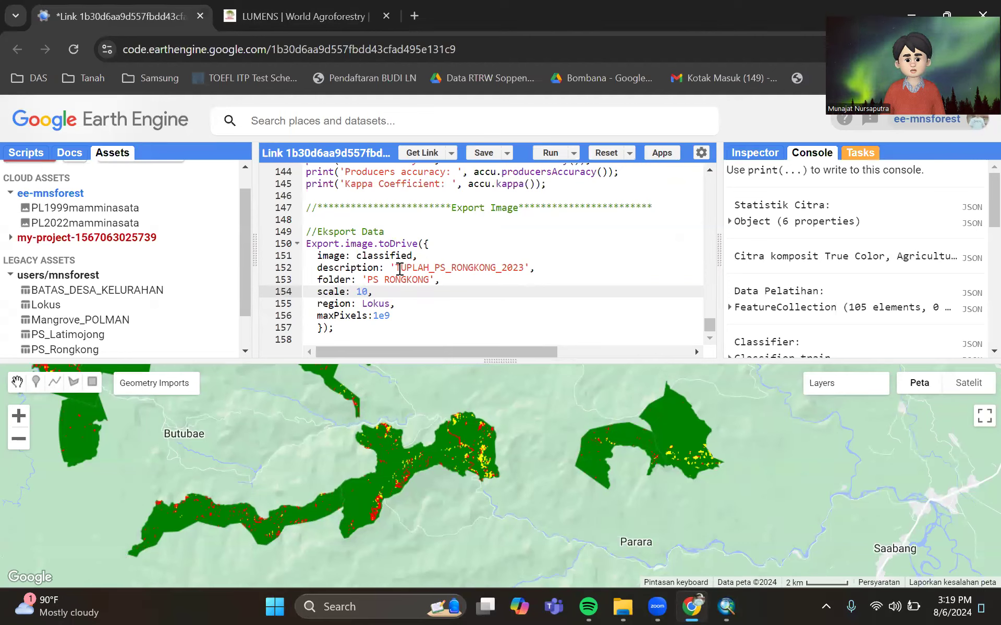
- Switch to ArcMap and add TUPLAH_PS_RONGKONG_2018.tif and TUPLAH_PS_RONGKONG_2023.tif from the RASTER GEE folder to the map
{"action": "left_click", "coordinate": [723, 604]}
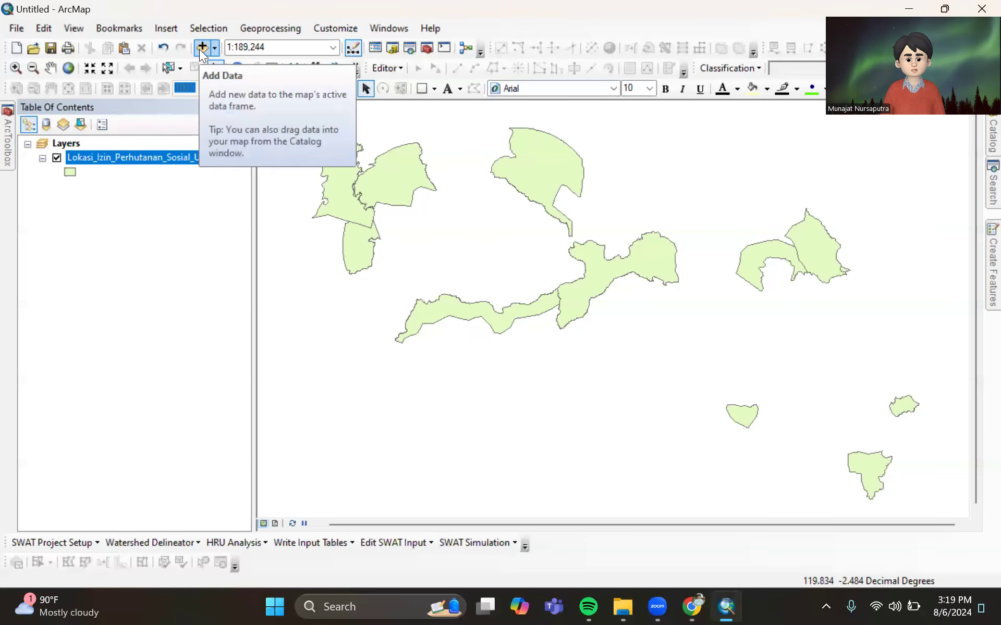
{"action": "left_click", "coordinate": [201, 48]}
{"action": "double_click", "coordinate": [365, 260]}
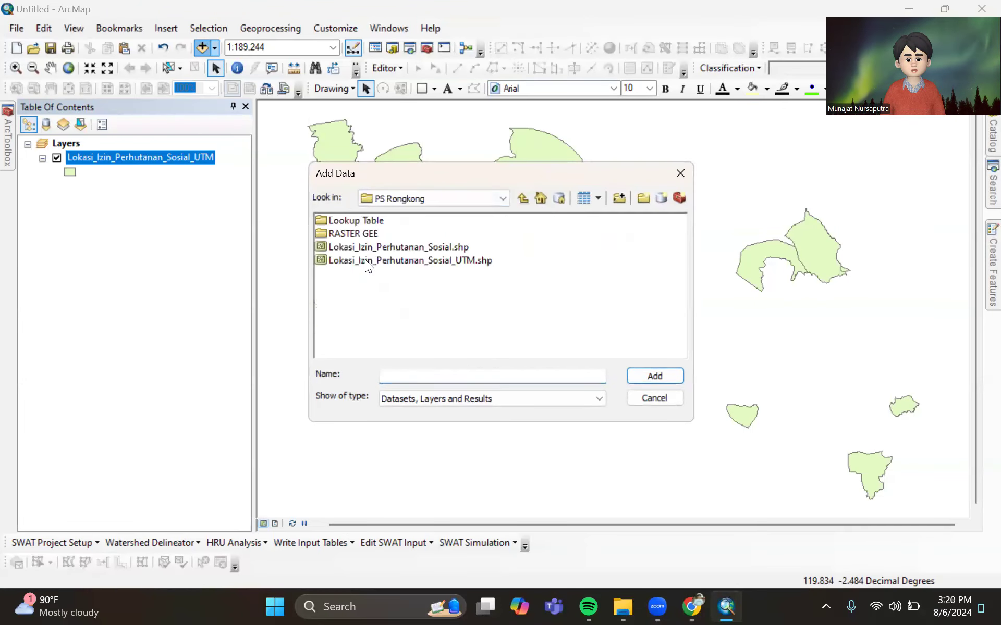
{"action": "double_click", "coordinate": [352, 234]}
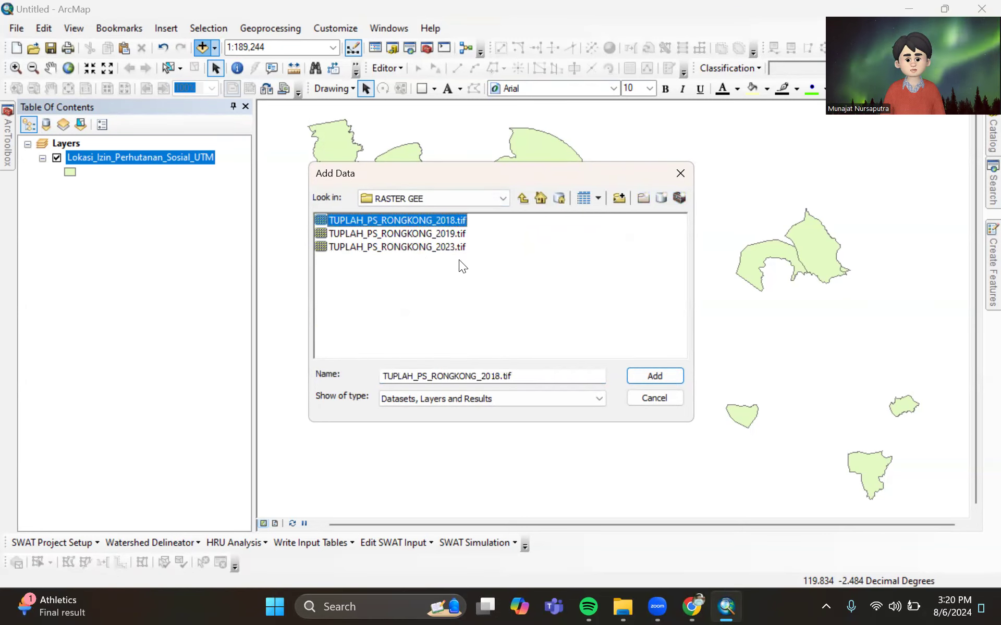
{"action": "left_click", "coordinate": [446, 242], "text": "ctrl"}
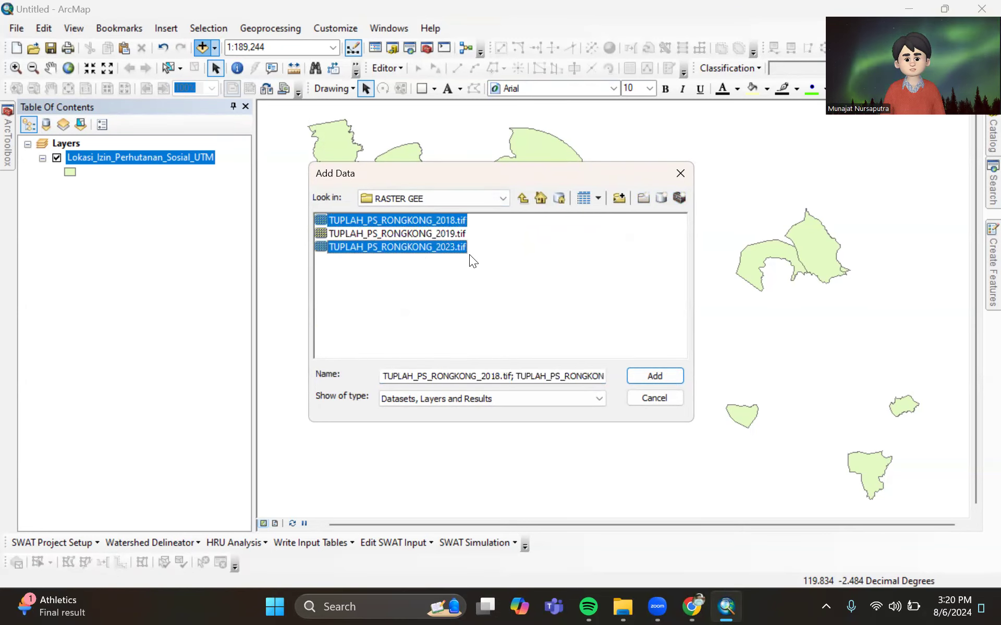
{"action": "left_click", "coordinate": [666, 376]}
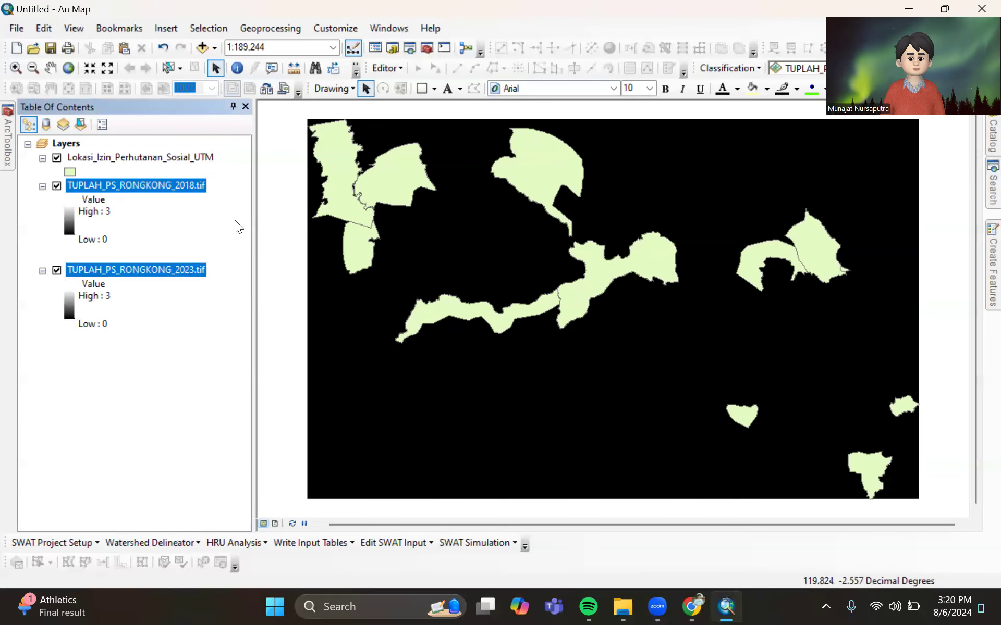
{"action": "left_click", "coordinate": [151, 198]}
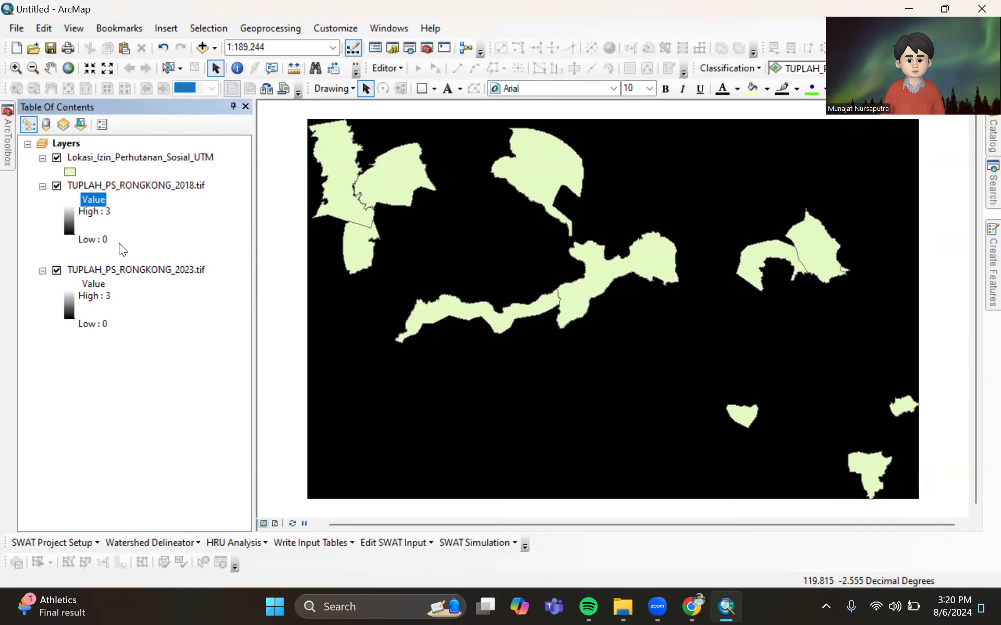
- Symbolize the Lokasi_Izin_Perhutanan_Sosial_UTM layer with no fill color and a red outline
{"action": "double_click", "coordinate": [70, 171]}
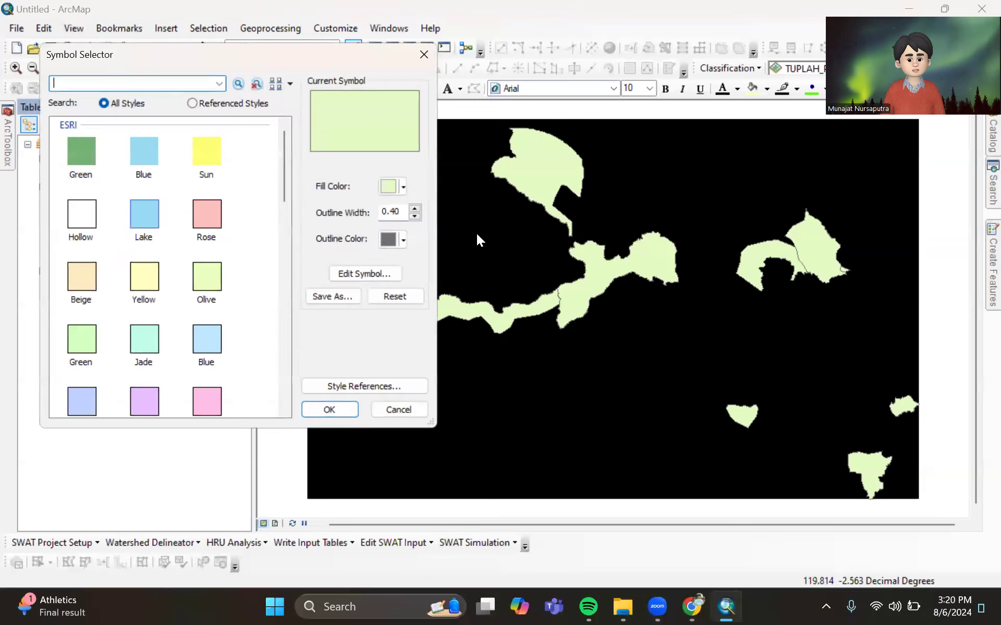
{"action": "left_click", "coordinate": [403, 187]}
{"action": "left_click", "coordinate": [409, 208]}
{"action": "left_click", "coordinate": [403, 240]}
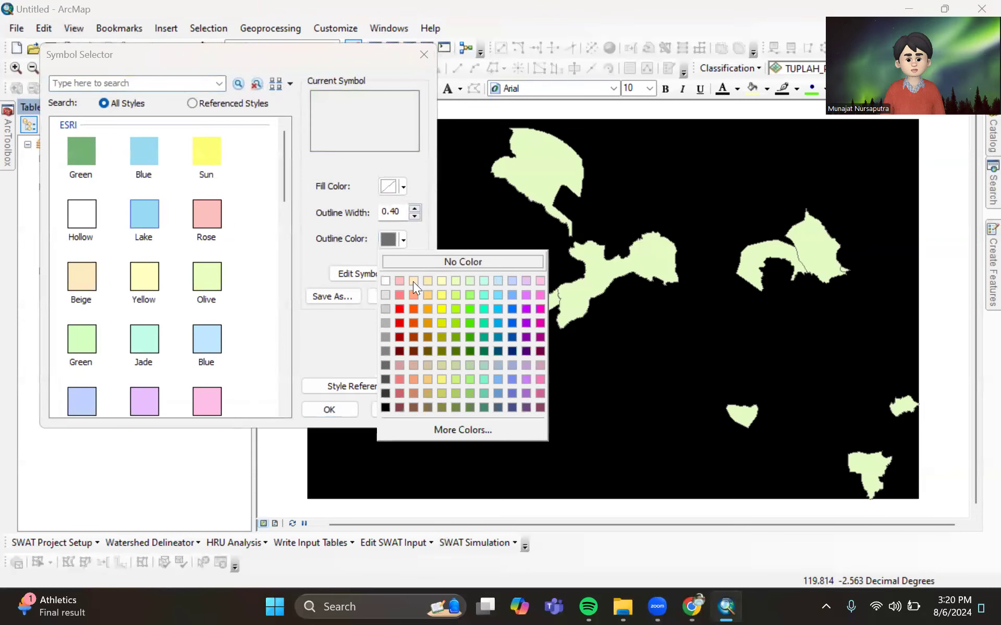
{"action": "left_click", "coordinate": [397, 302]}
{"action": "left_click", "coordinate": [343, 406]}
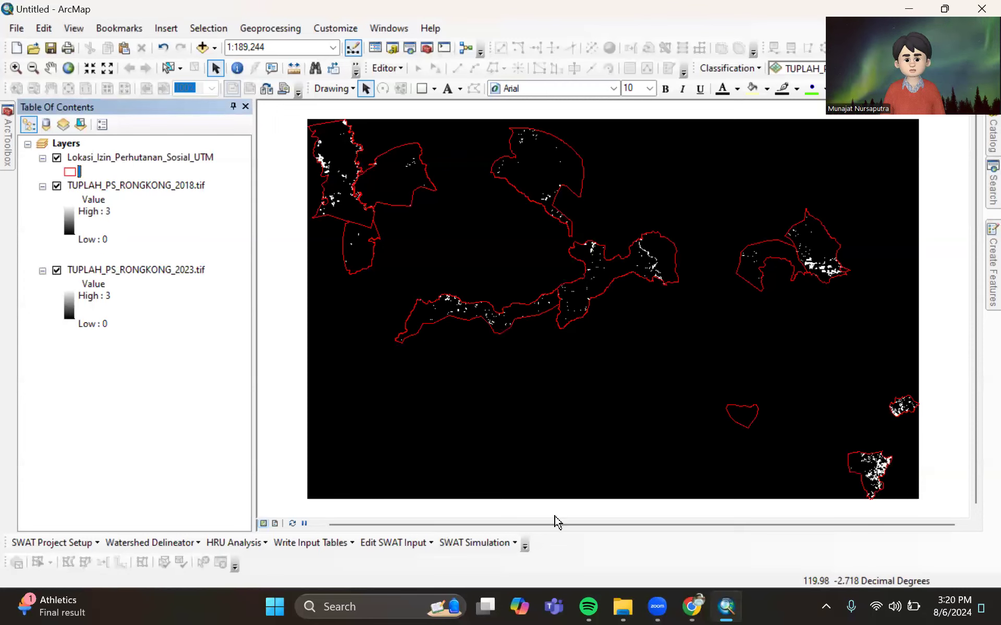
- Switch to Google Earth Engine in Chrome and review the imported hutan, pertanian and lahanterbuka feature collections
{"action": "key", "text": "alt+Tab"}
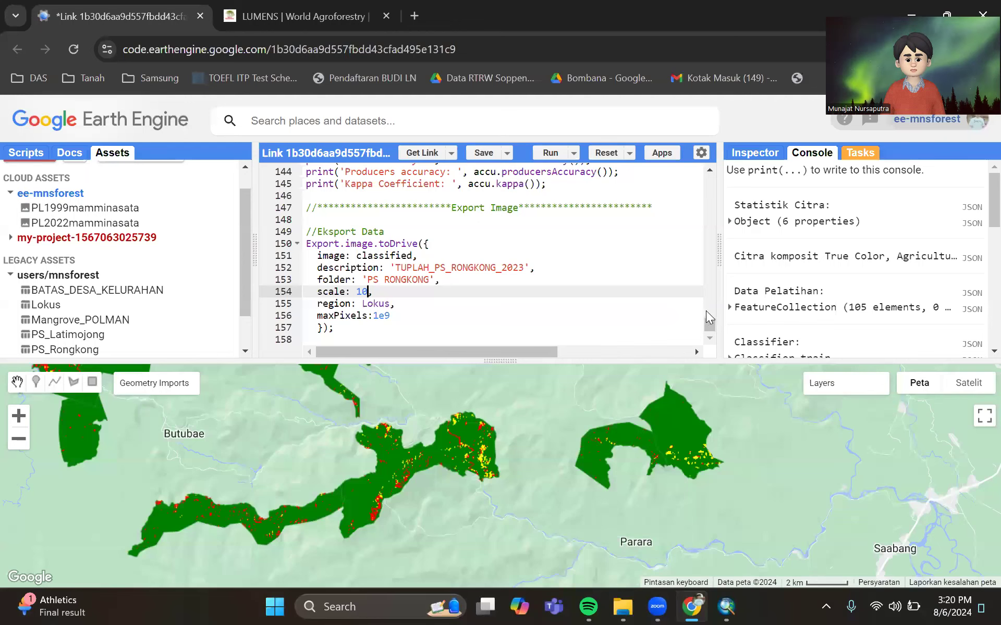
{"action": "left_click_drag", "start_coordinate": [708, 319], "coordinate": [718, 189]}
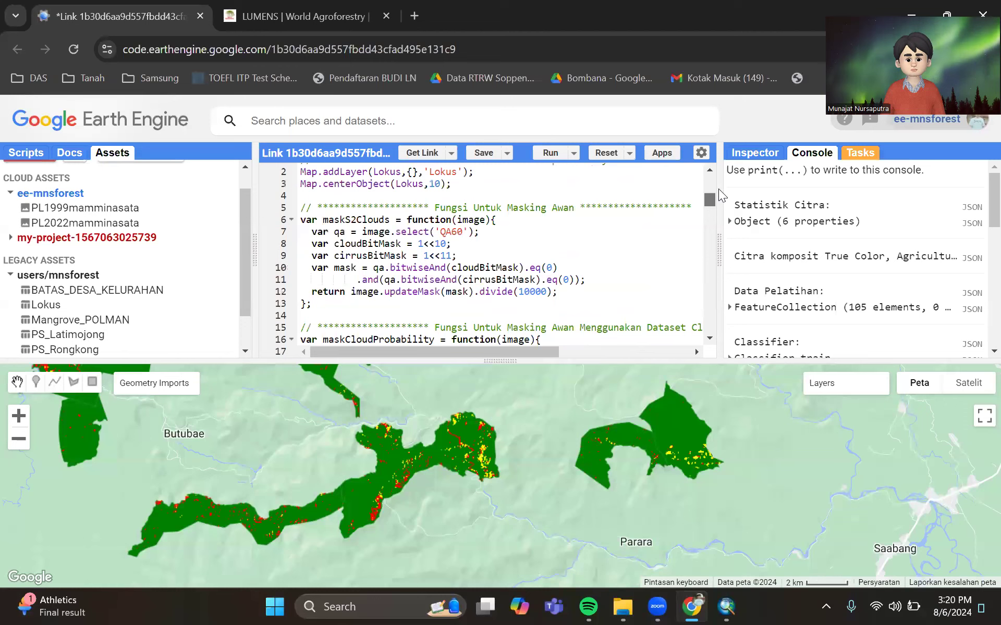
{"action": "scroll", "coordinate": [714, 189], "scroll_direction": "up", "scroll_amount": 3}
{"action": "scroll", "coordinate": [607, 225], "scroll_direction": "up", "scroll_amount": 1}
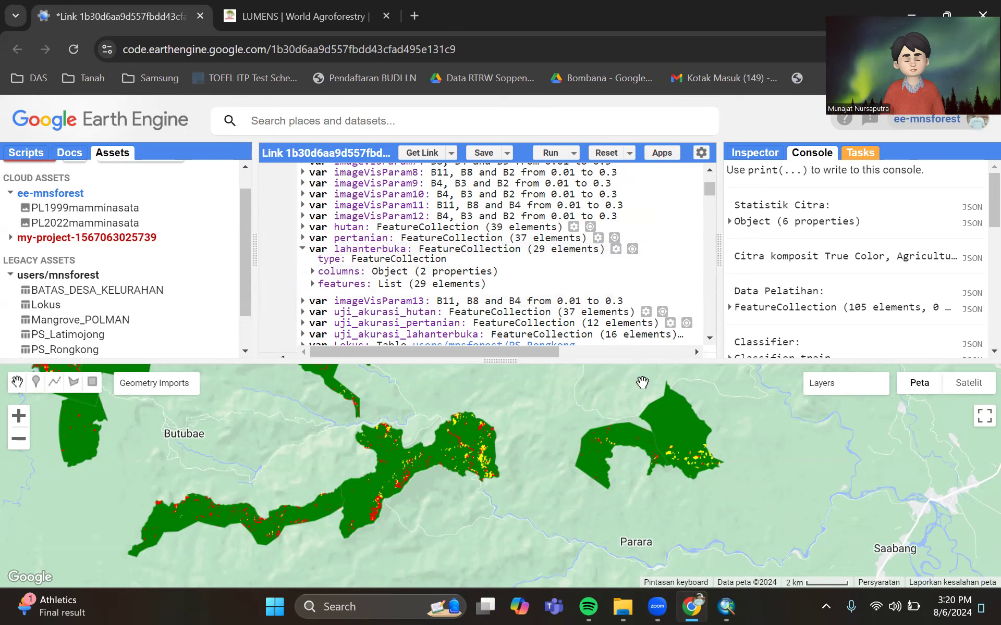
- Switch to ArcMap and set up Extract by Mask with TUPLAH_PS_RONGKONG_2018.tif as input raster and Lokasi_Izin_Perhutanan_Sosial_UTM as mask
{"action": "left_click", "coordinate": [741, 604]}
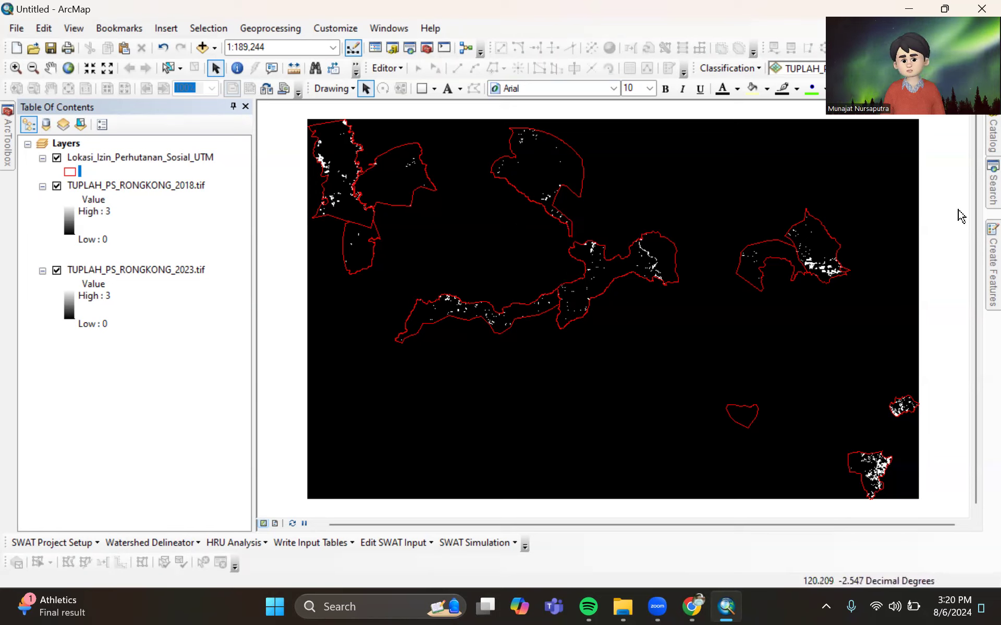
{"action": "left_click", "coordinate": [992, 182]}
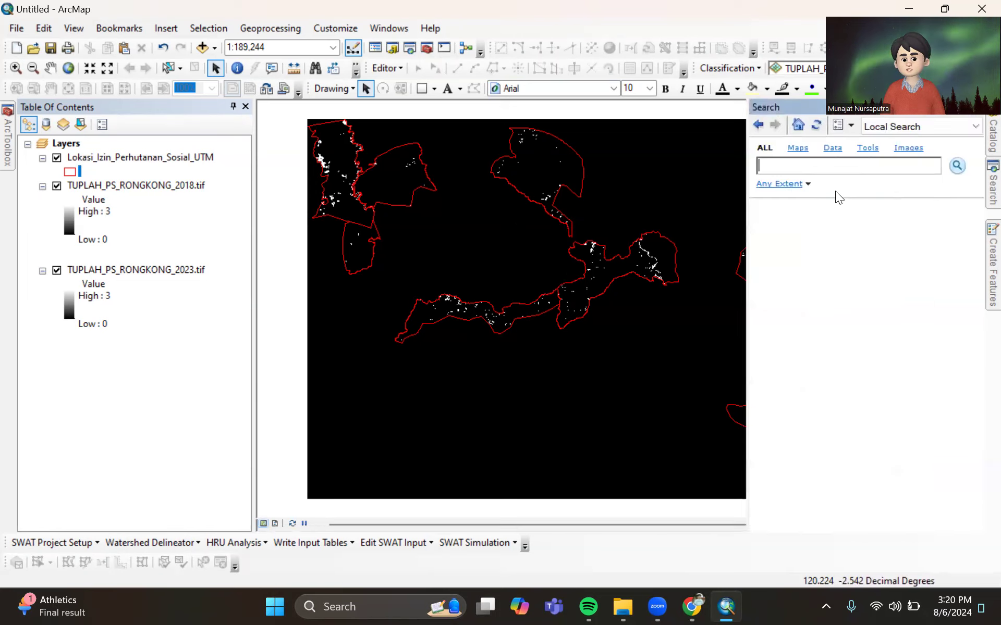
{"action": "type", "text": "mask"}
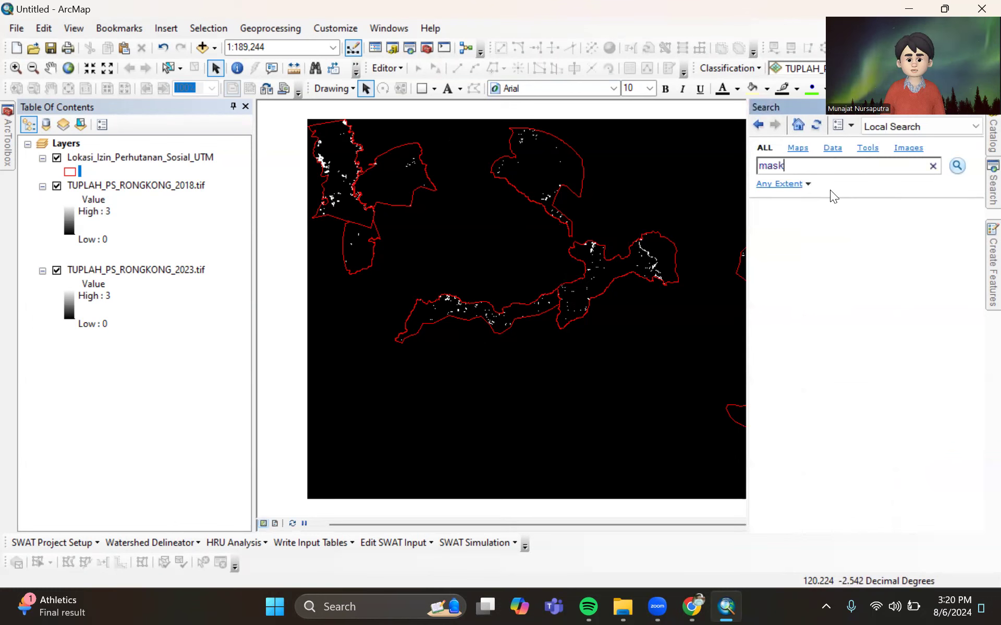
{"action": "key", "text": "Return"}
{"action": "left_click", "coordinate": [834, 401]}
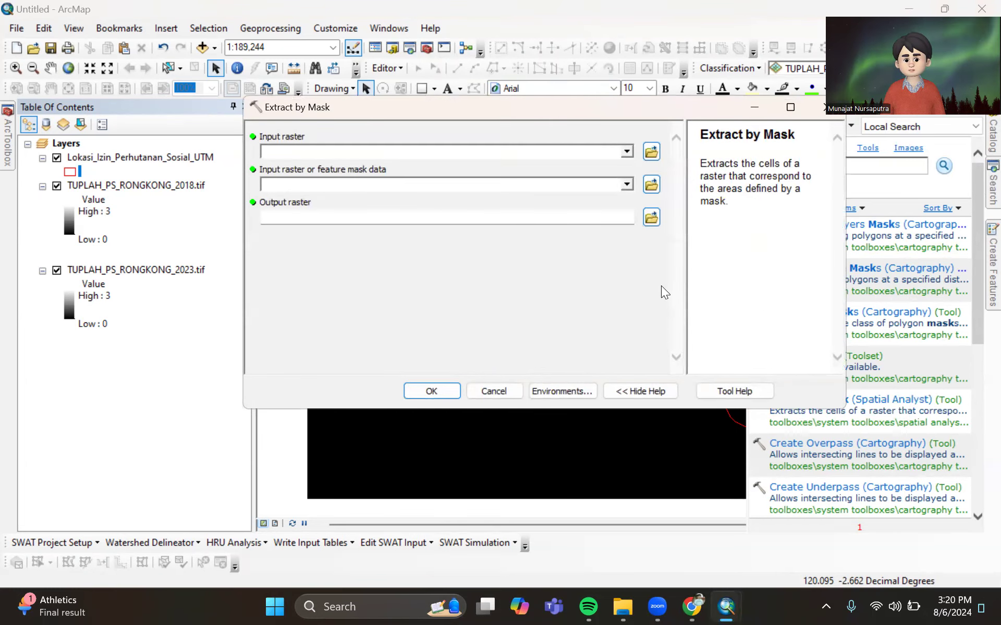
{"action": "left_click", "coordinate": [626, 152]}
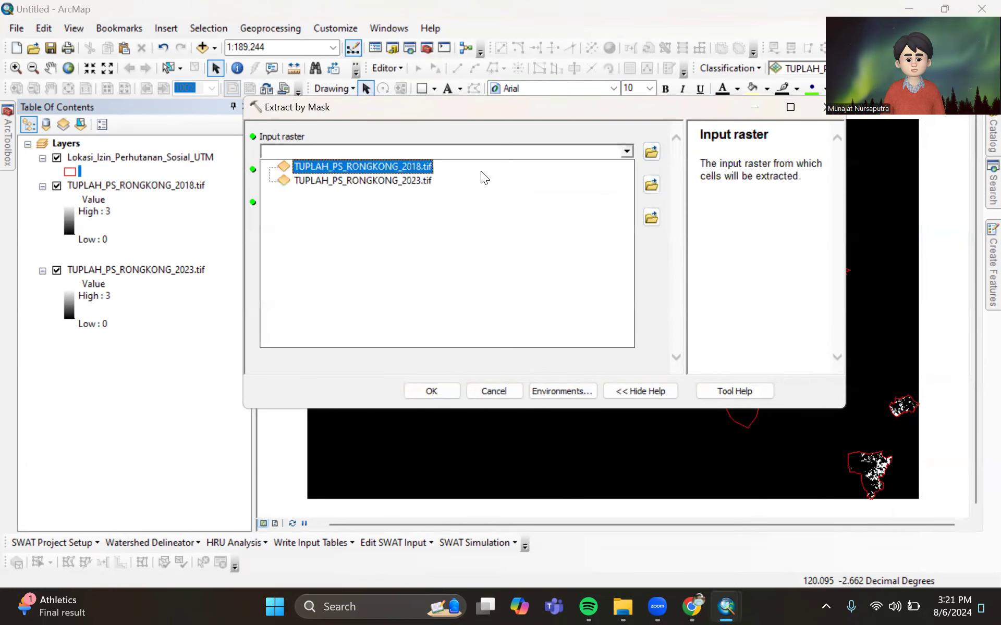
{"action": "left_click", "coordinate": [422, 168]}
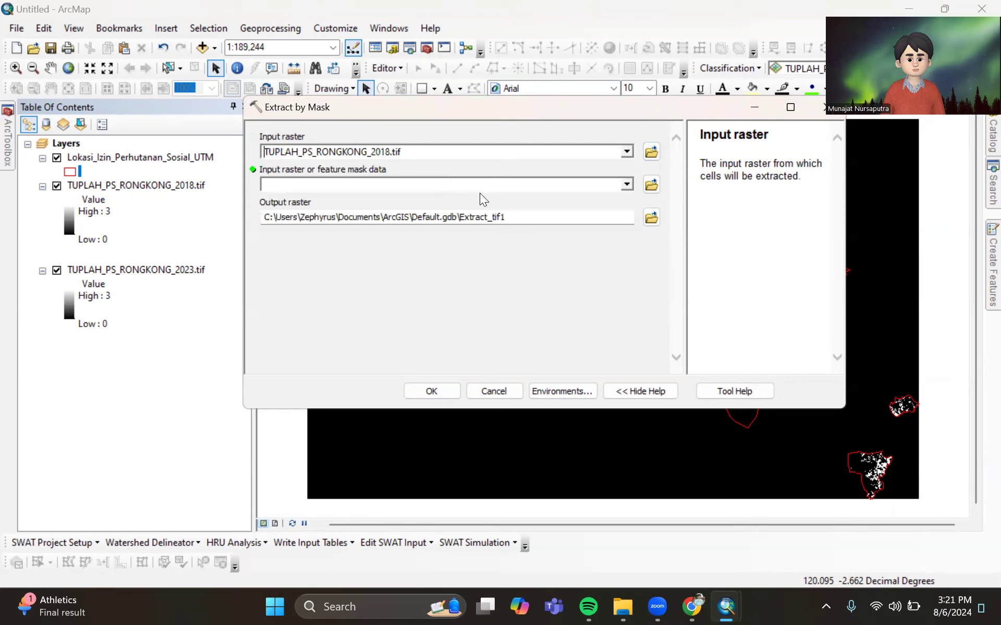
{"action": "left_click", "coordinate": [627, 185]}
{"action": "left_click", "coordinate": [411, 200]}
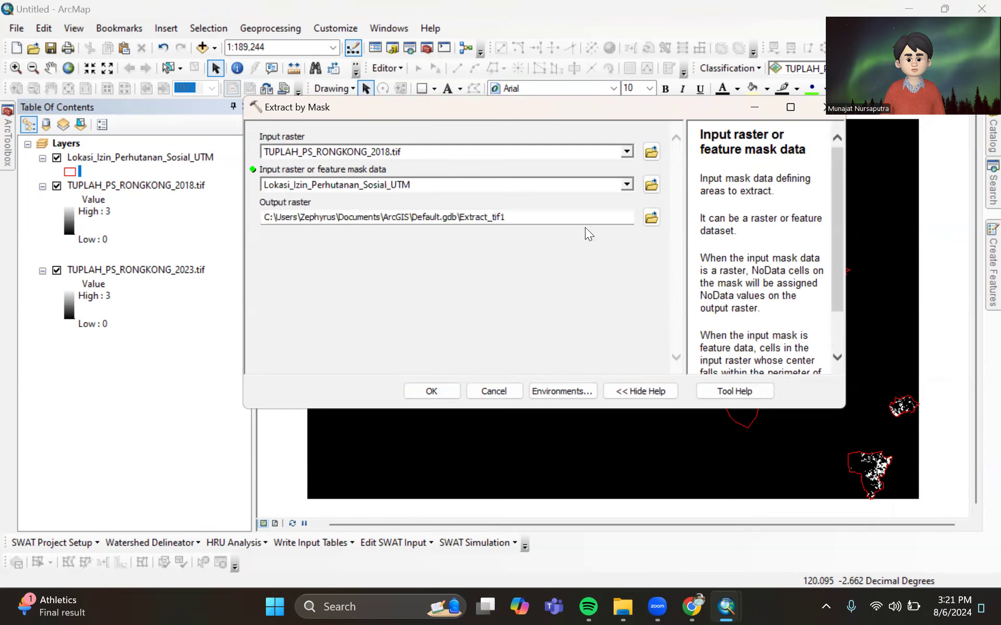
- Name the output raster PL2018.tif in the PS Rongkong folder and run the 2018 extraction
{"action": "left_click", "coordinate": [650, 218]}
{"action": "type", "text": "pl"}
{"action": "key", "text": "BackSpace"}
{"action": "key", "text": "BackSpace"}
{"action": "type", "text": "PL20"}
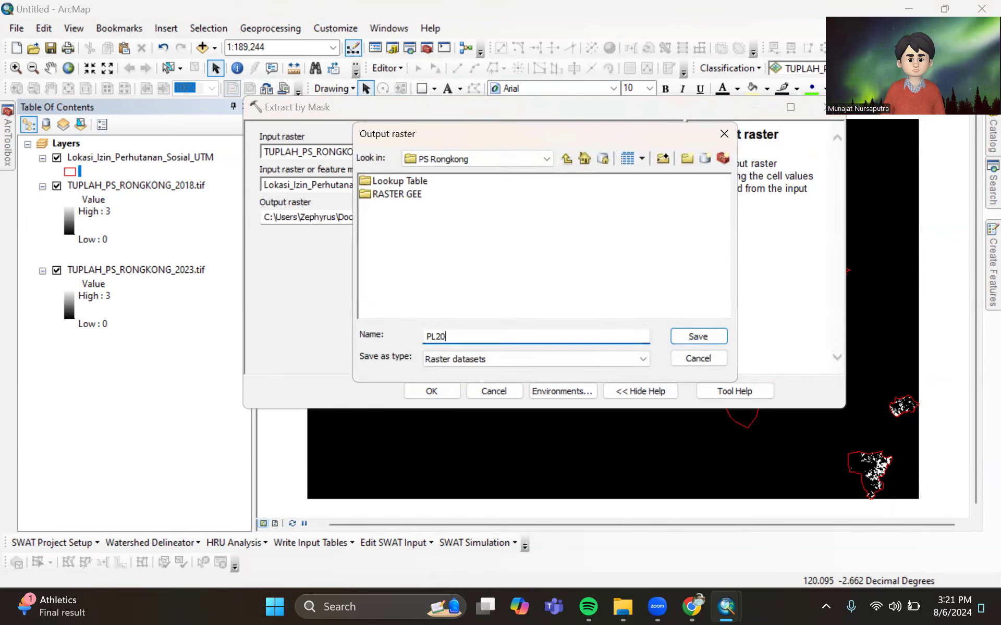
{"action": "type", "text": "18.tif"}
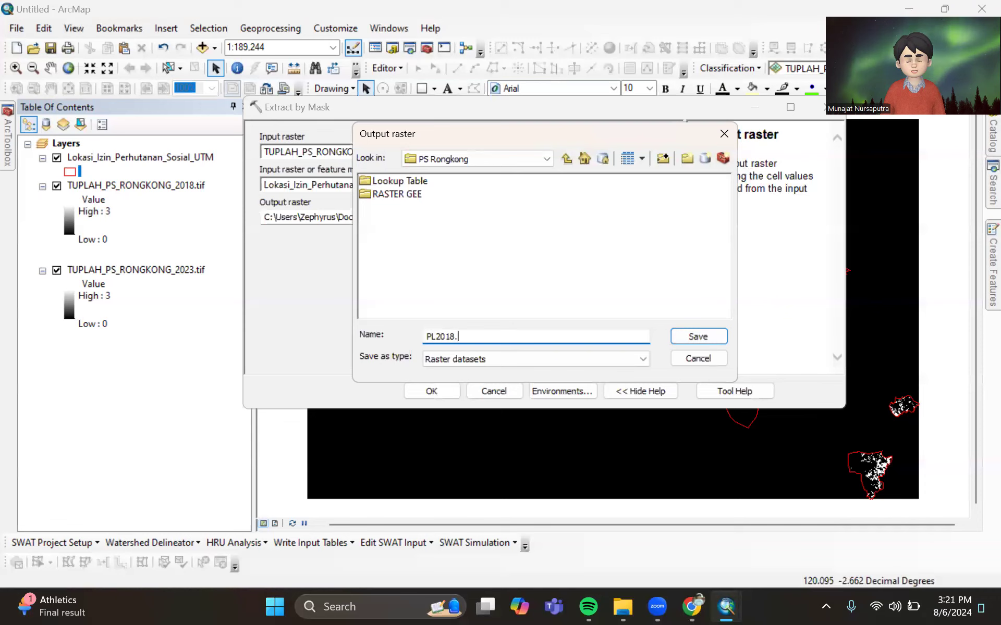
{"action": "left_click", "coordinate": [722, 336]}
{"action": "left_click", "coordinate": [451, 389]}
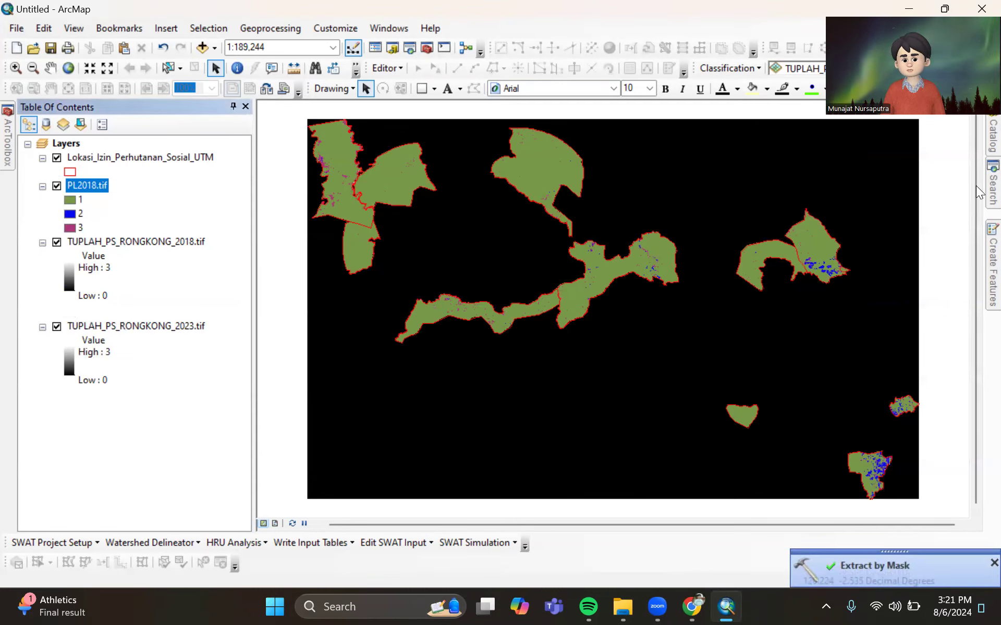
- Set up another Extract by Mask with TUPLAH_PS_RONGKONG_2023.tif as input raster and Lokasi_Izin_Perhutanan_Sosial_UTM as mask
{"action": "left_click", "coordinate": [990, 184]}
{"action": "left_click", "coordinate": [820, 402]}
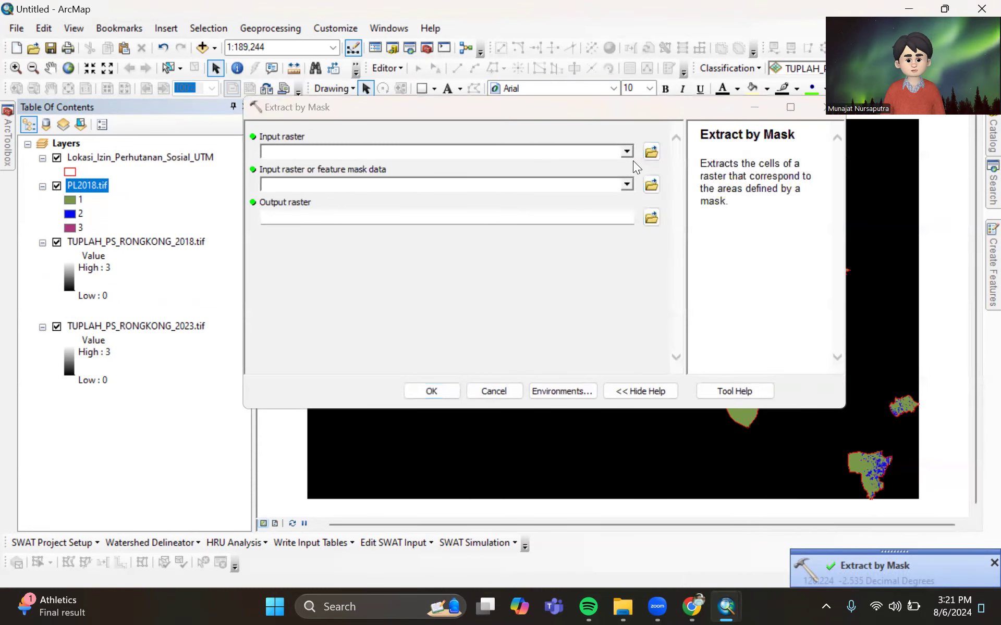
{"action": "left_click", "coordinate": [626, 152]}
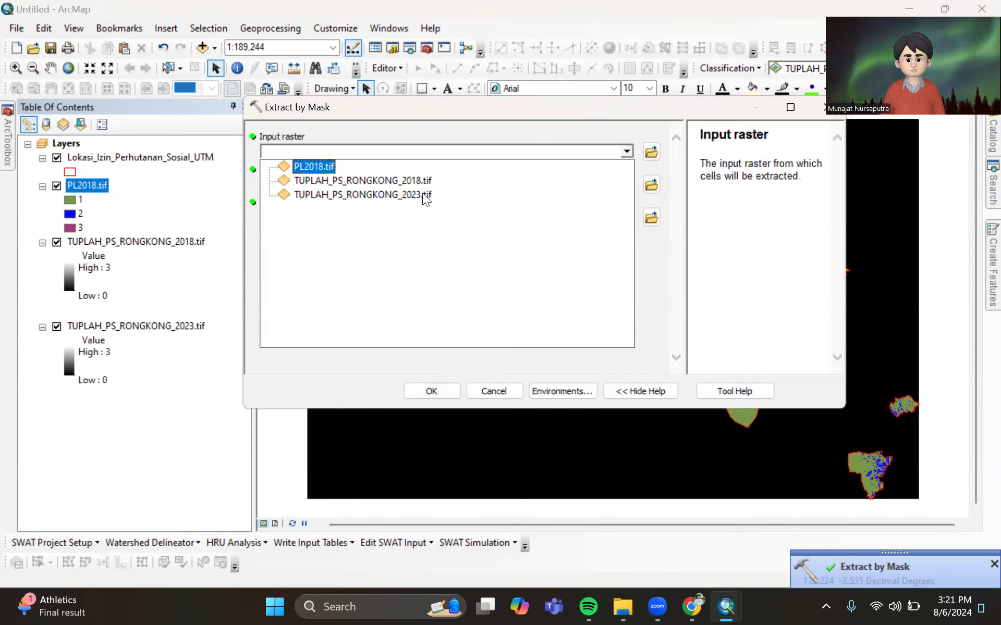
{"action": "left_click", "coordinate": [458, 195]}
{"action": "left_click", "coordinate": [477, 184]}
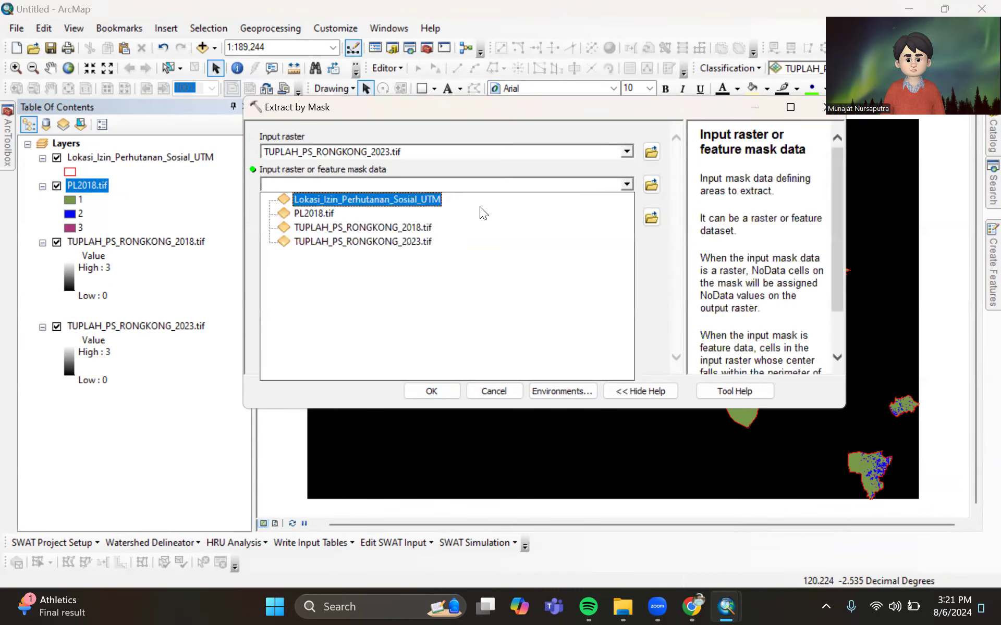
{"action": "left_click", "coordinate": [402, 199]}
- Name the output raster PL2023.tif in the PS Rongkong folder and run the 2023 extraction
{"action": "left_click", "coordinate": [651, 216]}
{"action": "type", "text": "PL2023"}
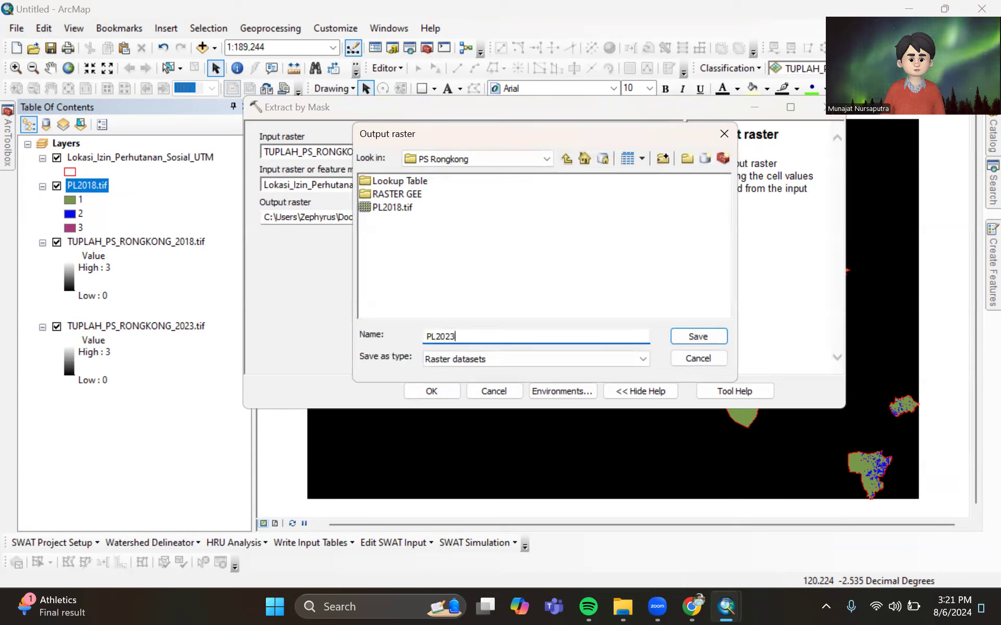
{"action": "type", "text": ".tif"}
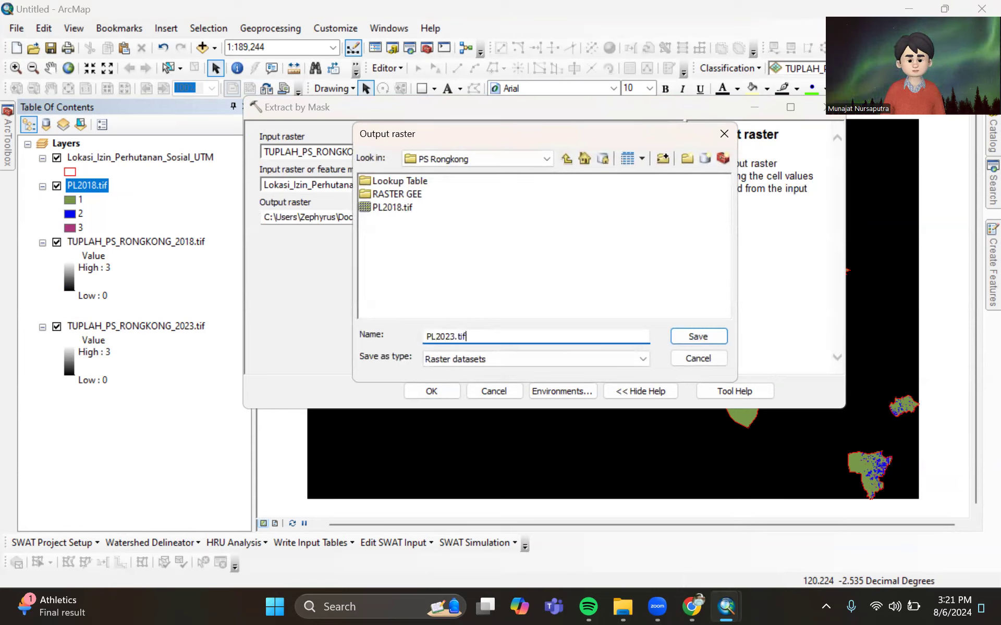
{"action": "left_click", "coordinate": [698, 337]}
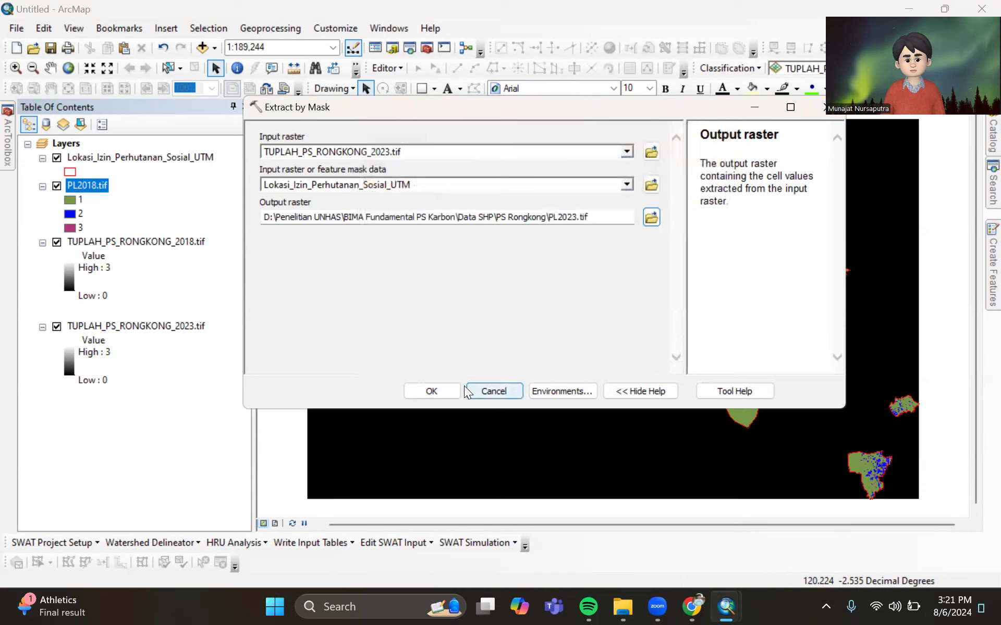
{"action": "left_click", "coordinate": [440, 391]}
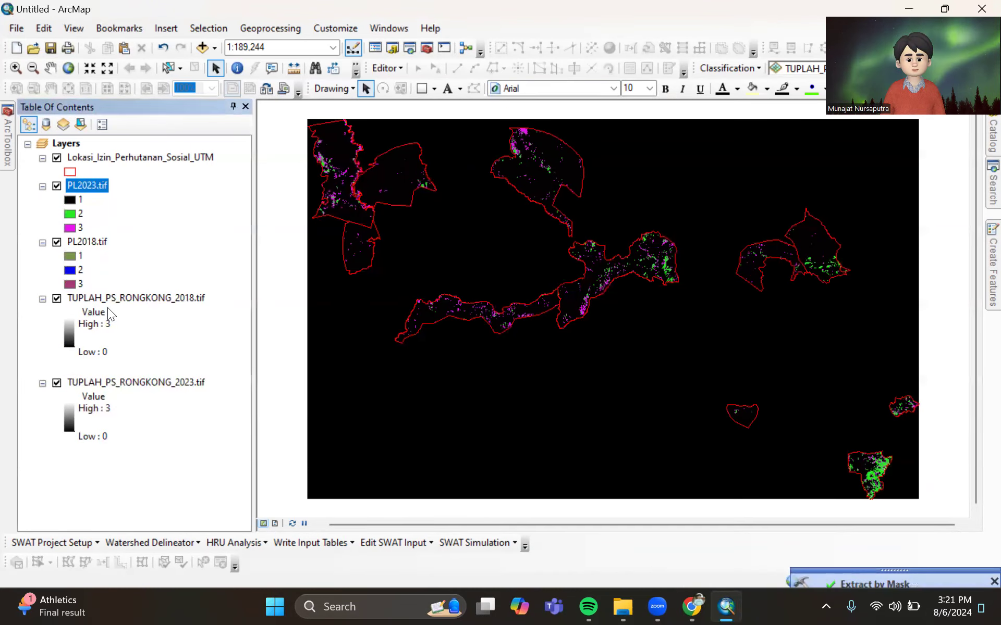
- Remove the TUPLAH_PS_RONGKONG_2018.tif and TUPLAH_PS_RONGKONG_2023.tif layers from the map
{"action": "right_click", "coordinate": [101, 300]}
{"action": "left_click", "coordinate": [141, 325]}
{"action": "right_click", "coordinate": [119, 298]}
{"action": "left_click", "coordinate": [141, 325]}
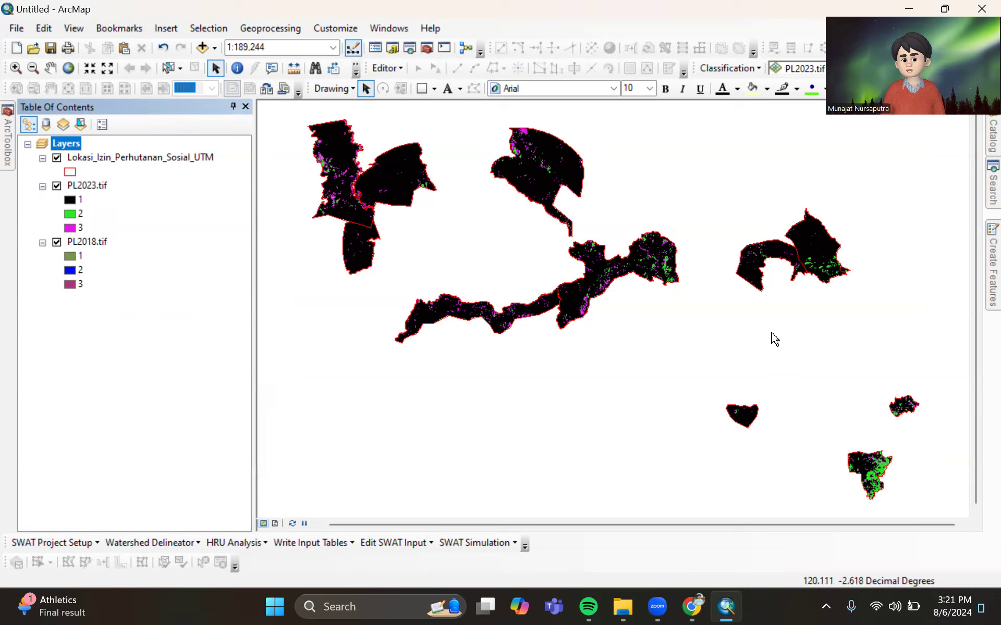
{"action": "scroll", "coordinate": [770, 387], "scroll_direction": "up", "scroll_amount": 2}
{"action": "scroll", "coordinate": [770, 388], "scroll_direction": "down", "scroll_amount": 2}
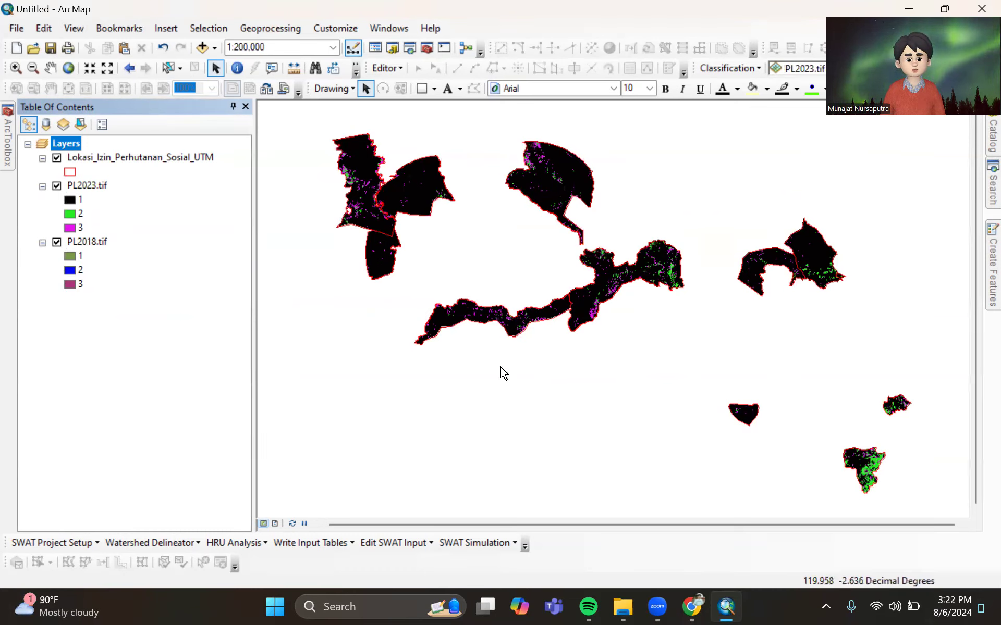
- Set up Project Raster with PL2018.tif as input raster and PL2018_UTM.tif in the PS Rongkong folder as output
{"action": "left_click", "coordinate": [9, 152]}
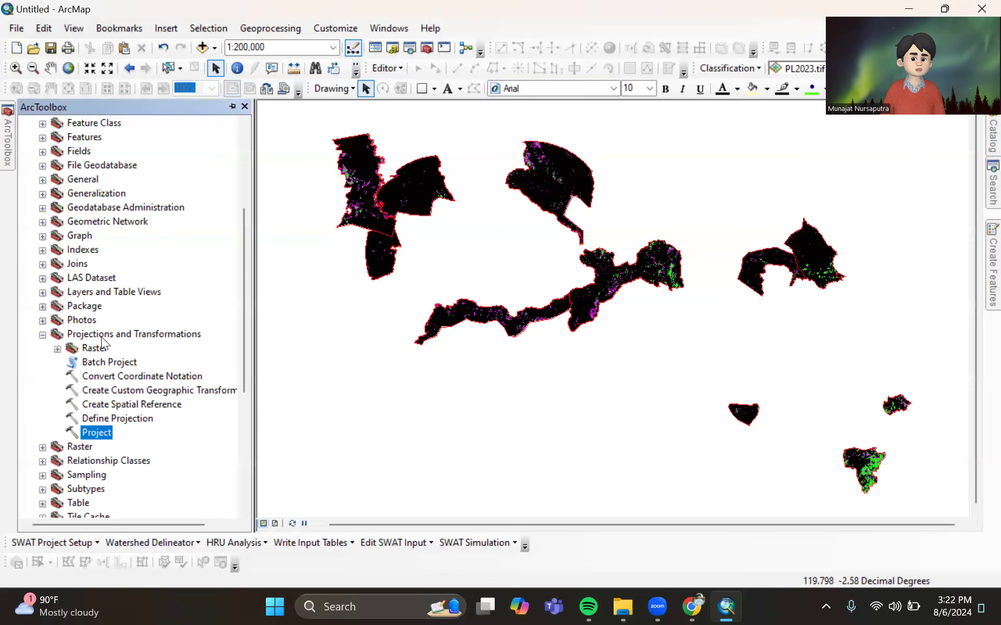
{"action": "left_click", "coordinate": [57, 349]}
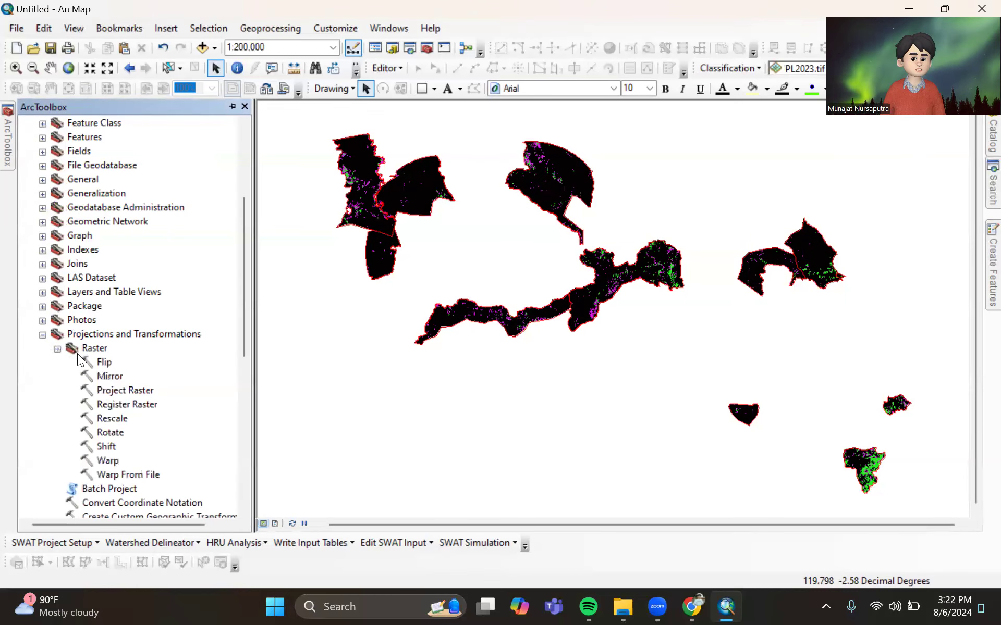
{"action": "double_click", "coordinate": [113, 392]}
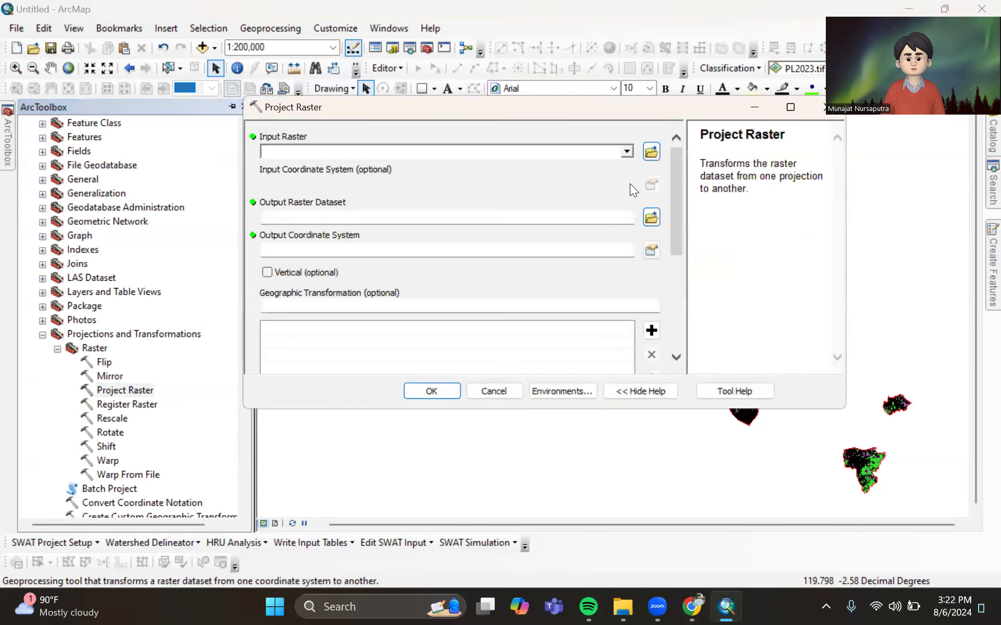
{"action": "left_click", "coordinate": [627, 152]}
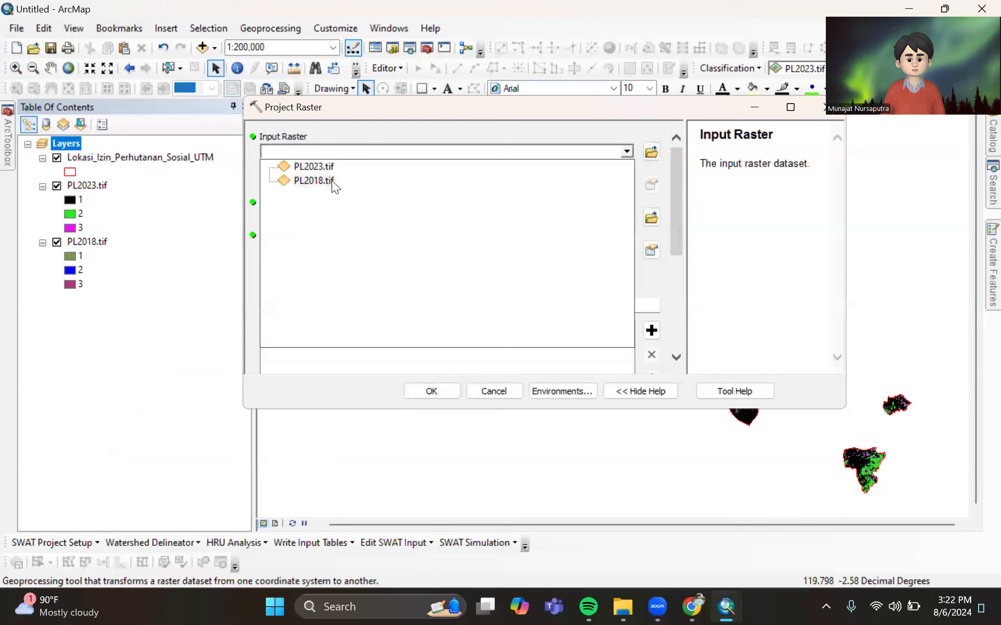
{"action": "left_click", "coordinate": [331, 180]}
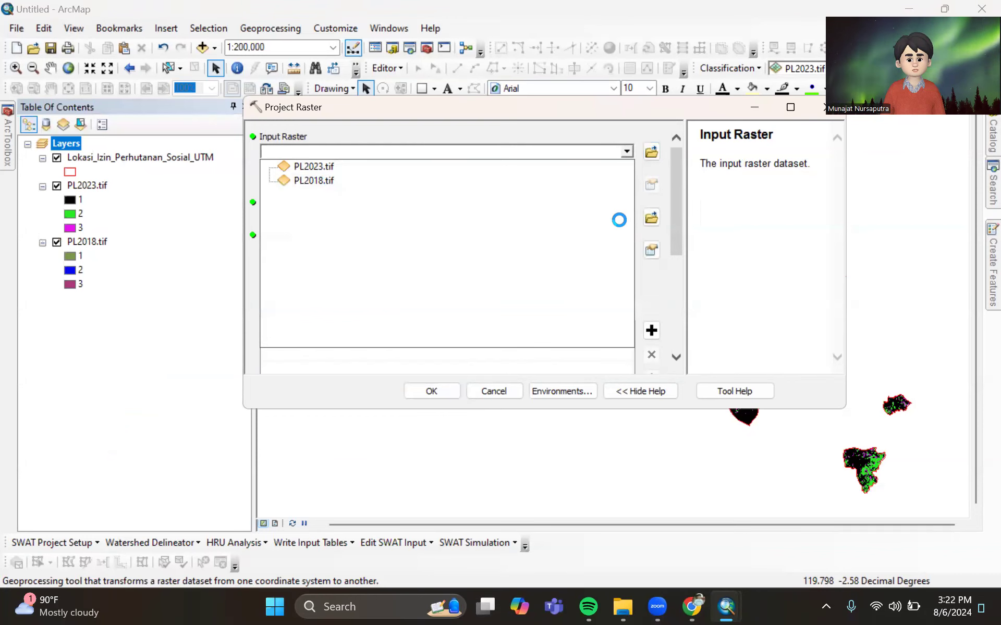
{"action": "left_click", "coordinate": [651, 218]}
{"action": "left_click", "coordinate": [392, 207]}
{"action": "left_click", "coordinate": [455, 336]}
{"action": "type", "text": "_UTM.tif"}
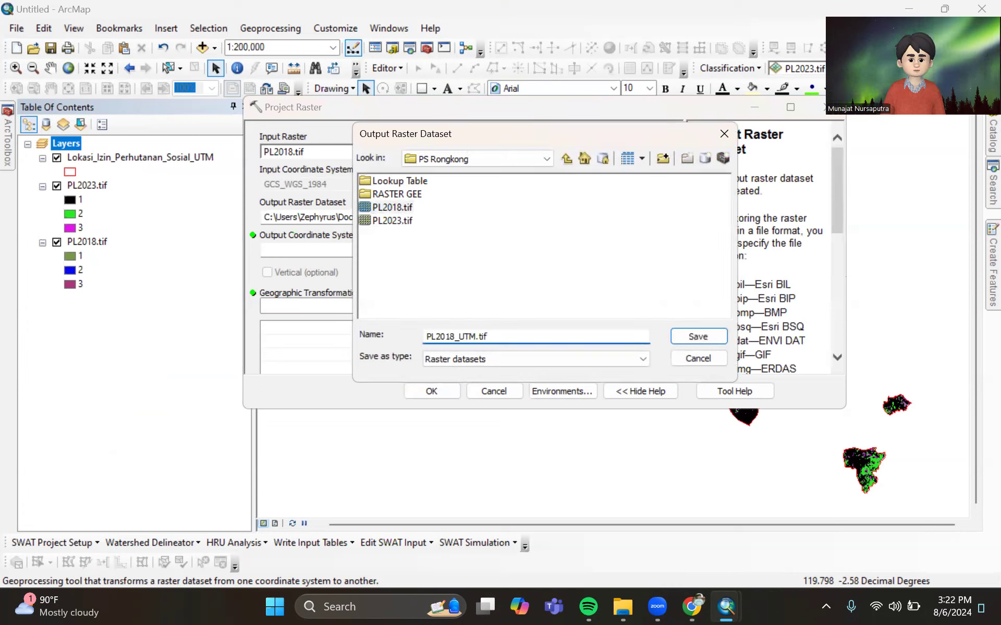
{"action": "left_click", "coordinate": [686, 337]}
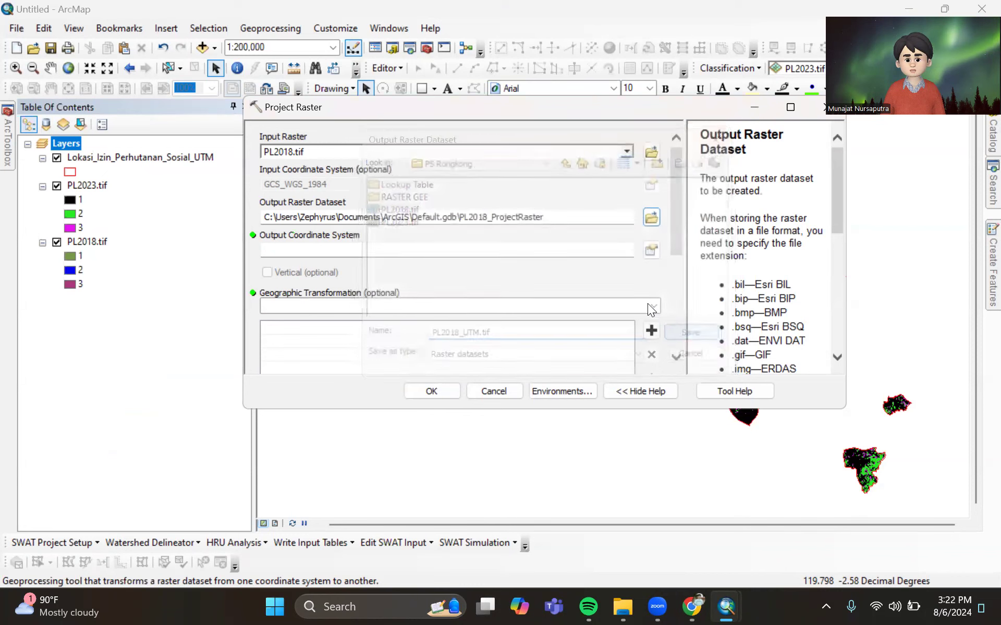
- Set the output coordinate system to WGS 1984 Web Mercator (auxiliary sphere) and run the 2018 raster projection
{"action": "left_click", "coordinate": [651, 251]}
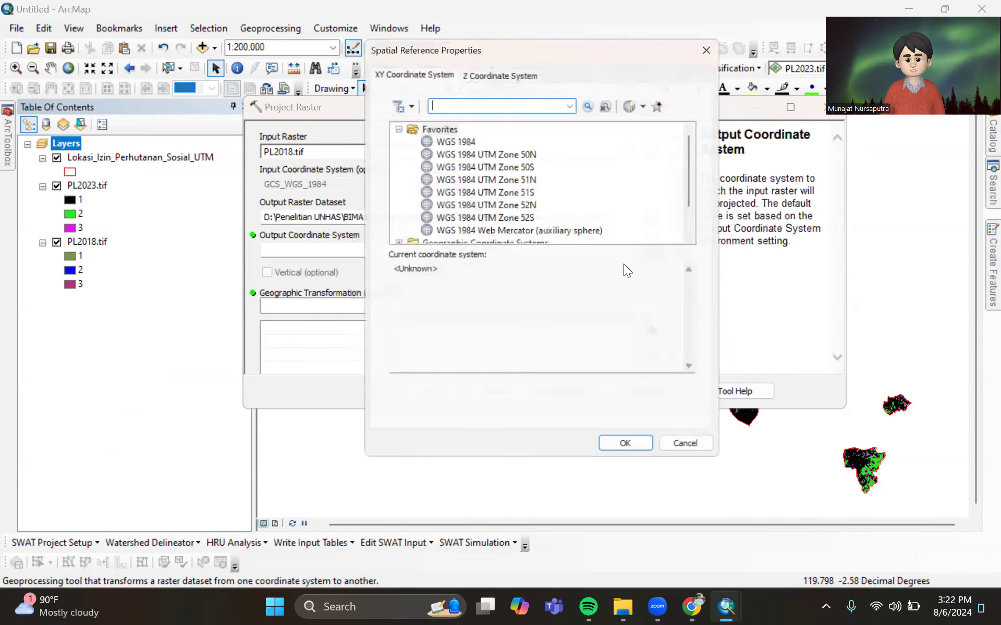
{"action": "left_click", "coordinate": [576, 233]}
{"action": "left_click", "coordinate": [633, 457]}
{"action": "left_click", "coordinate": [444, 390]}
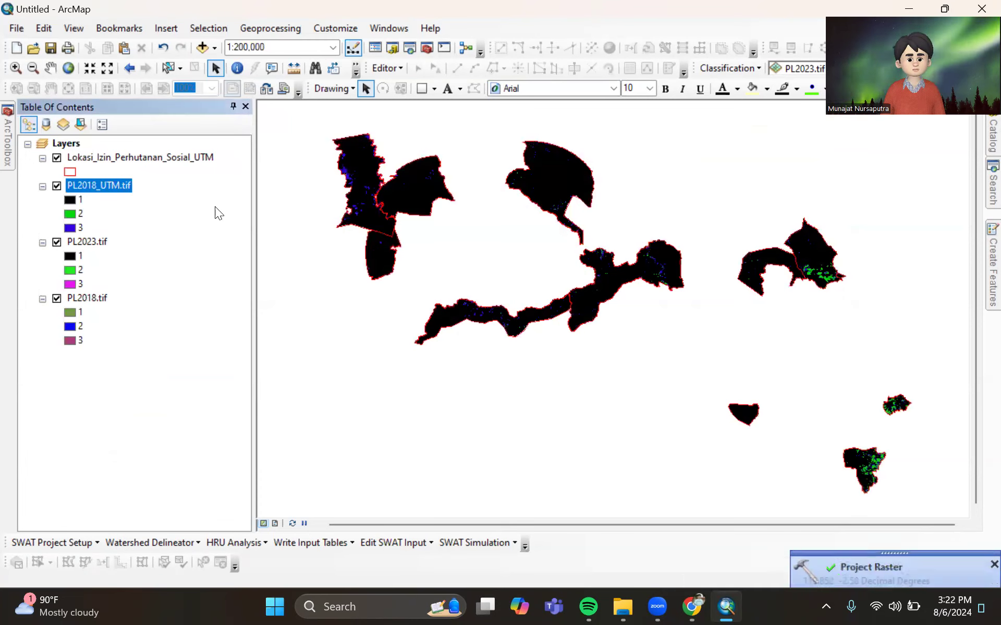
- Set up another Project Raster with PL2023.tif as input raster and PL2023_UTM.tif in the PS Rongkong folder as output
{"action": "left_click", "coordinate": [10, 167]}
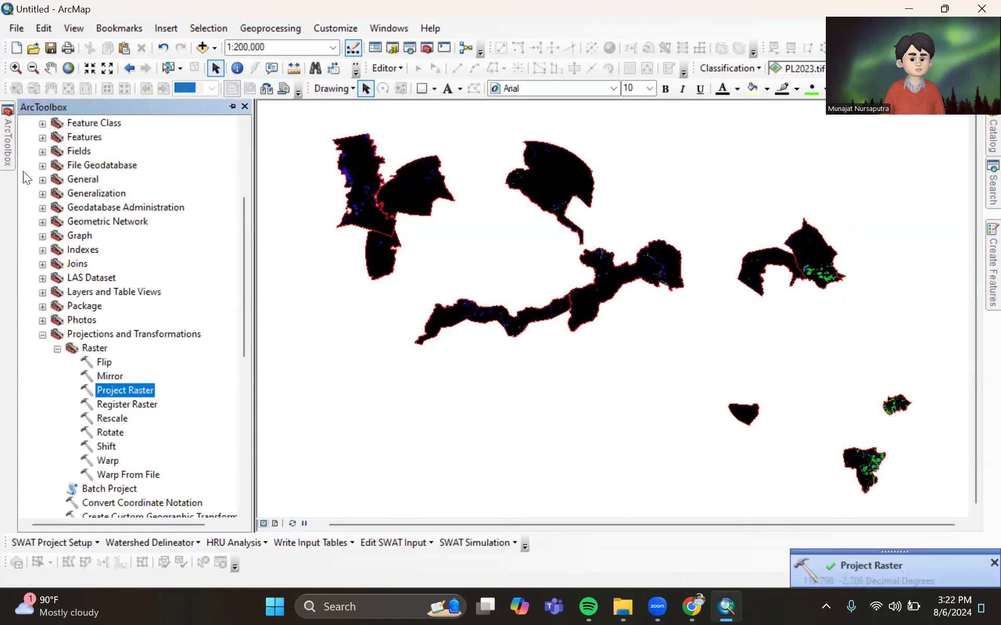
{"action": "double_click", "coordinate": [144, 392]}
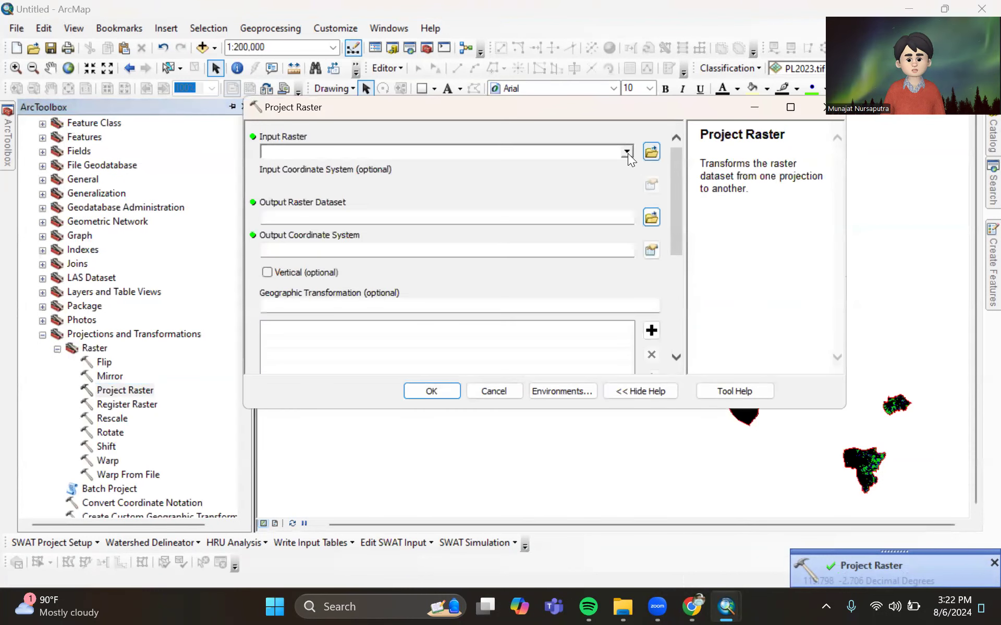
{"action": "left_click", "coordinate": [626, 151]}
{"action": "left_click", "coordinate": [339, 181]}
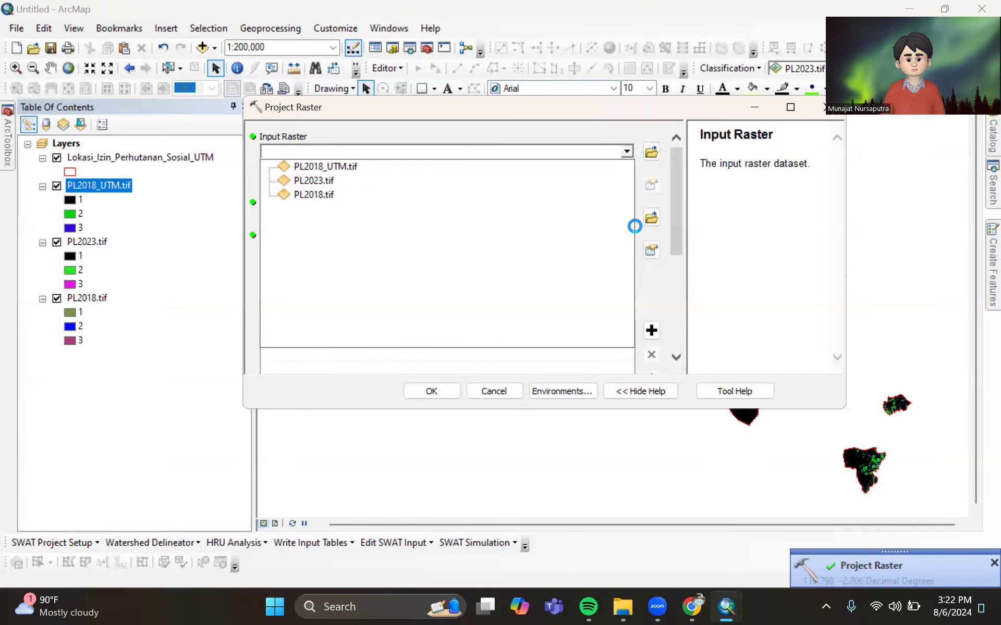
{"action": "left_click", "coordinate": [650, 217]}
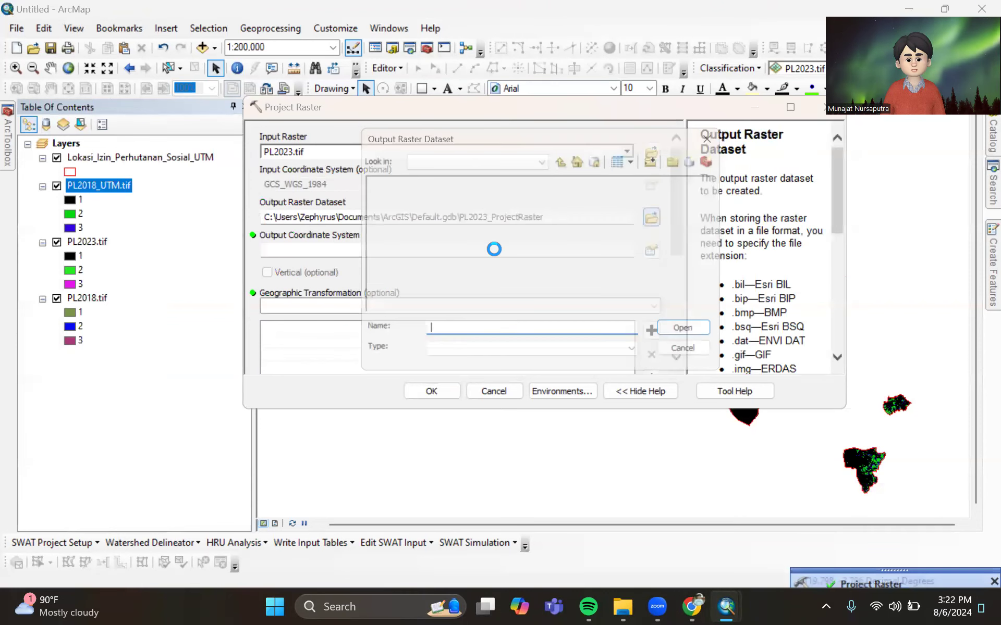
{"action": "left_click", "coordinate": [447, 337]}
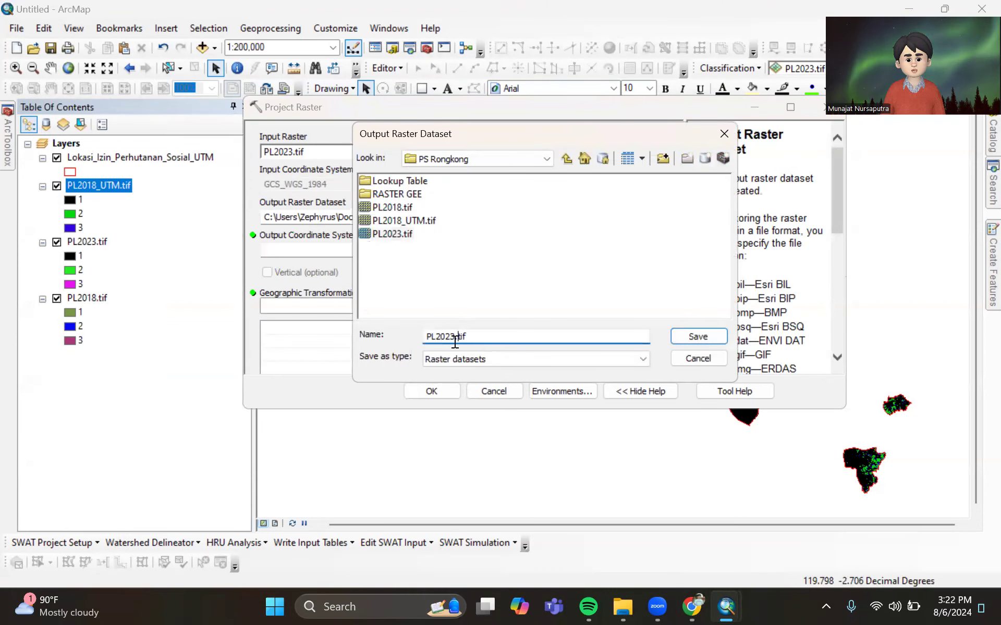
{"action": "type", "text": "_UTM"}
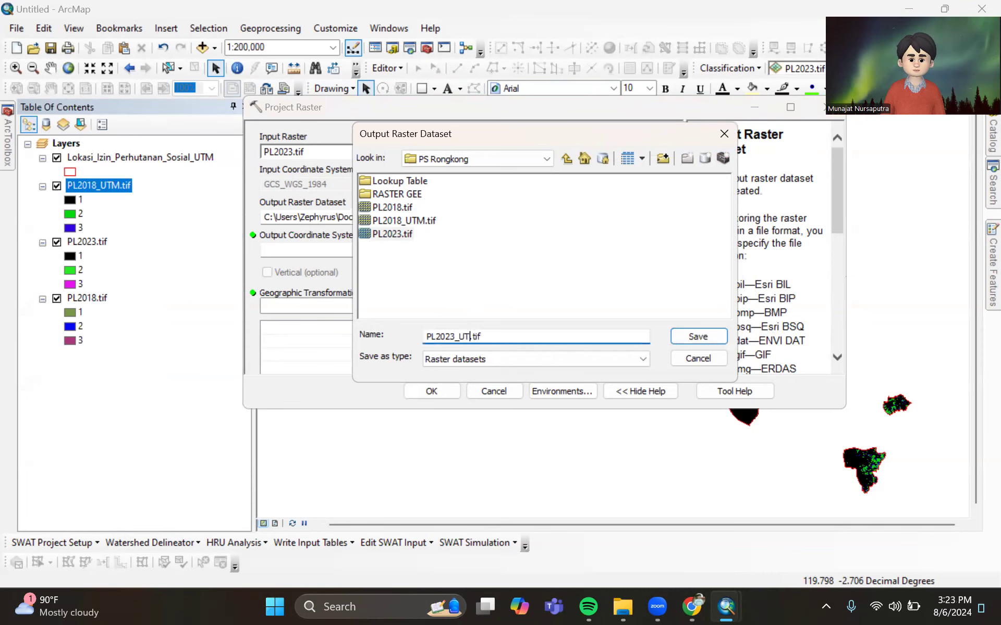
{"action": "left_click", "coordinate": [691, 336]}
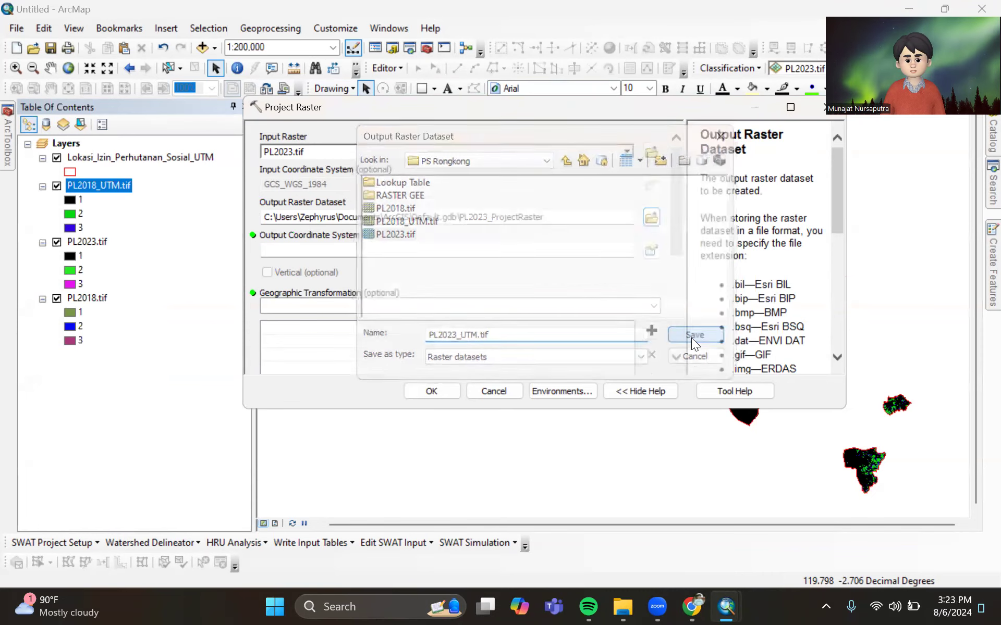
- Set the output coordinate system to WGS 1984 Web Mercator (auxiliary sphere) and run the 2023 raster projection
{"action": "left_click", "coordinate": [653, 254]}
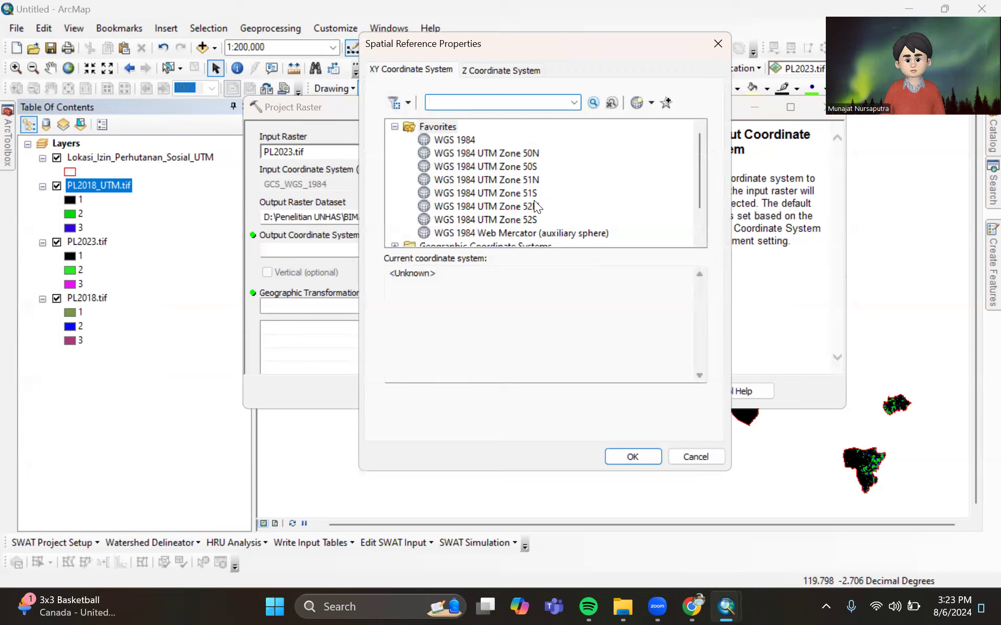
{"action": "left_click", "coordinate": [535, 234]}
{"action": "left_click", "coordinate": [638, 452]}
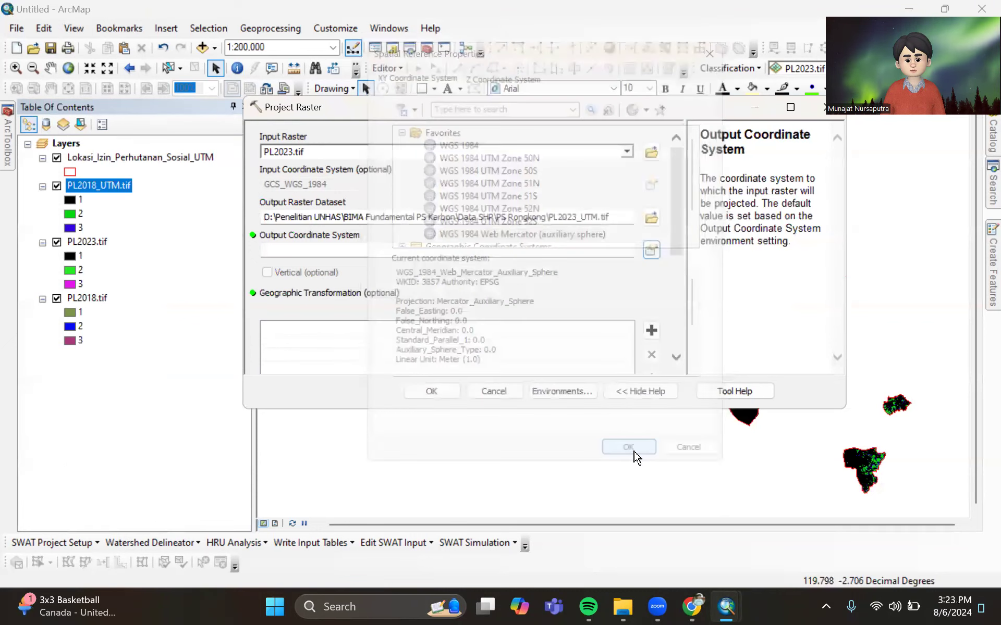
{"action": "left_click", "coordinate": [432, 391]}
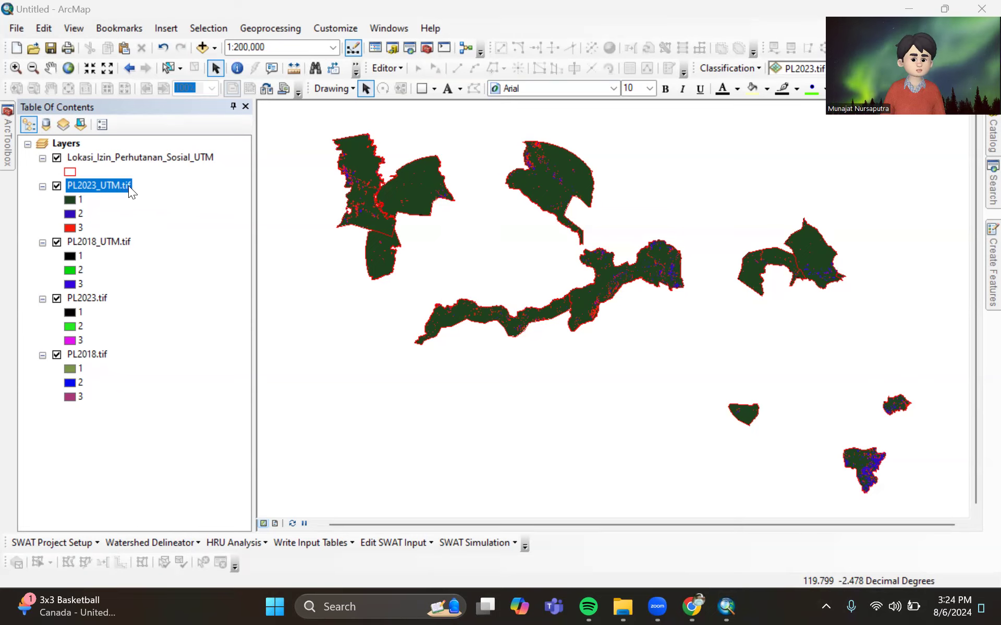
- Examine the coordinate system and cell size in the source properties of the PL2023_UTM.tif layer
{"action": "left_click", "coordinate": [88, 241]}
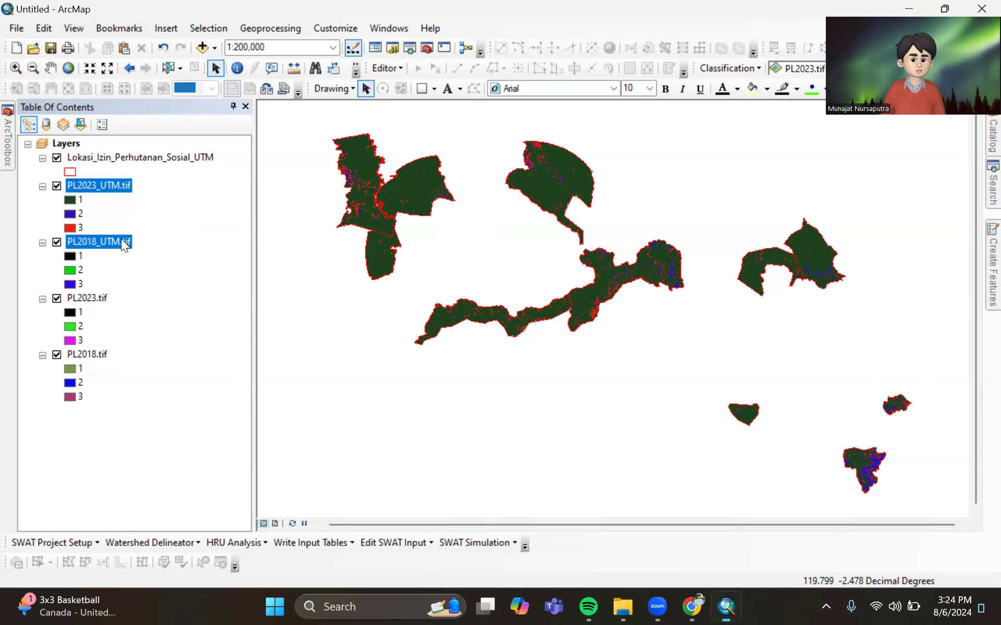
{"action": "right_click", "coordinate": [106, 185]}
{"action": "left_click", "coordinate": [178, 411]}
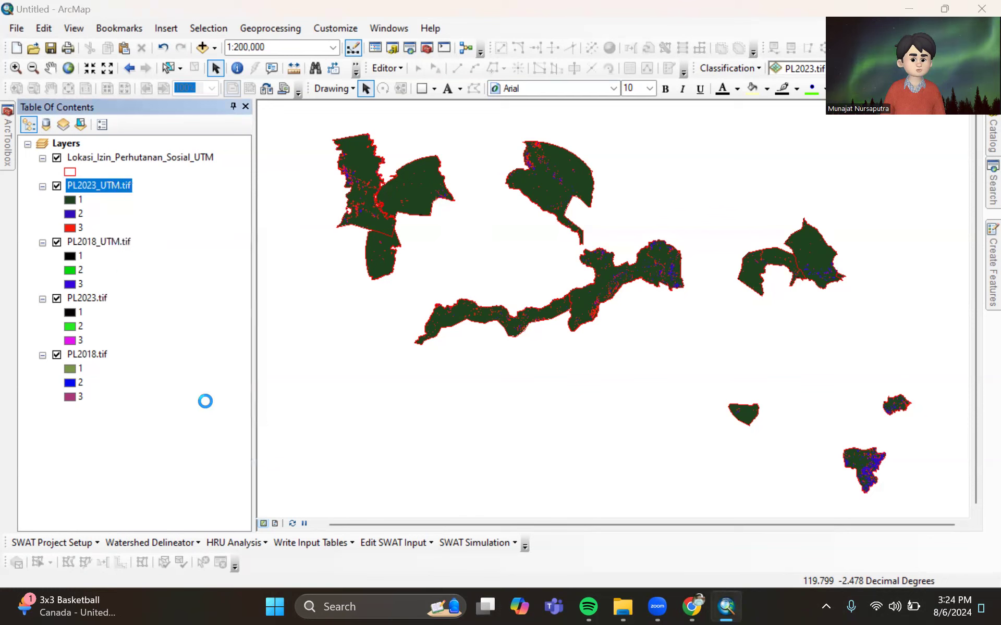
{"action": "scroll", "coordinate": [461, 223], "scroll_direction": "down", "scroll_amount": 1}
{"action": "scroll", "coordinate": [468, 229], "scroll_direction": "down", "scroll_amount": 4}
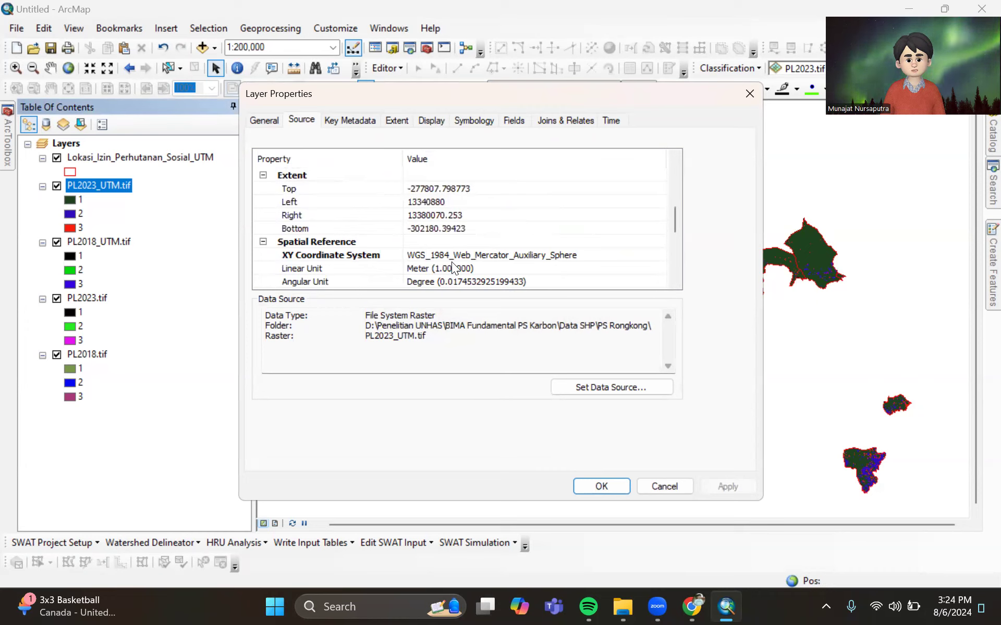
{"action": "scroll", "coordinate": [474, 231], "scroll_direction": "up", "scroll_amount": 4}
{"action": "scroll", "coordinate": [473, 230], "scroll_direction": "up", "scroll_amount": 1}
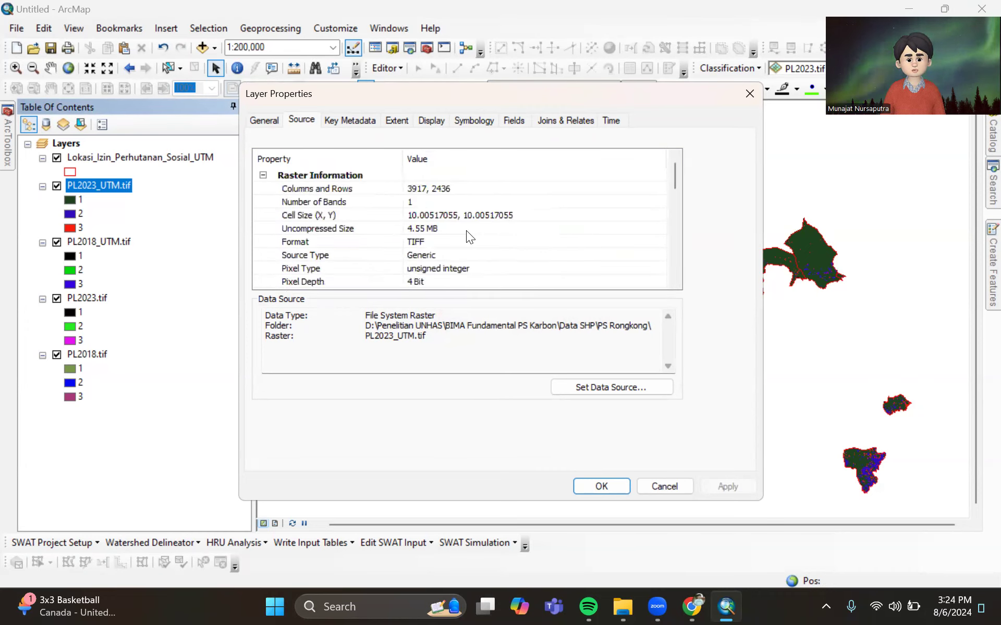
{"action": "left_click", "coordinate": [426, 214]}
{"action": "left_click", "coordinate": [452, 215]}
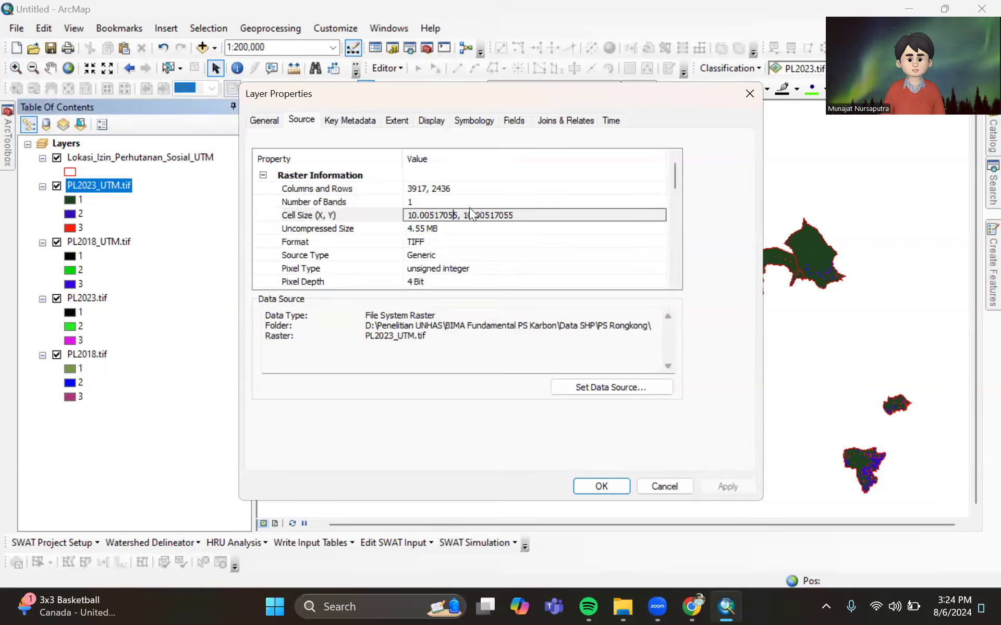
{"action": "left_click", "coordinate": [663, 489]}
- Check the cell size and spatial reference in the source properties of the PL2018_UTM.tif layer
{"action": "right_click", "coordinate": [108, 245]}
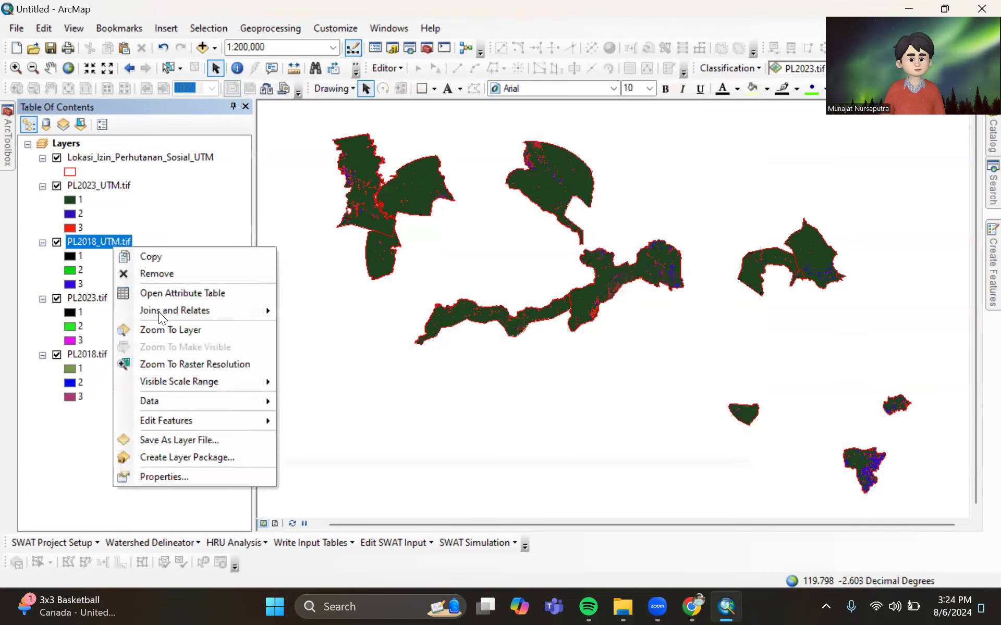
{"action": "left_click", "coordinate": [172, 475]}
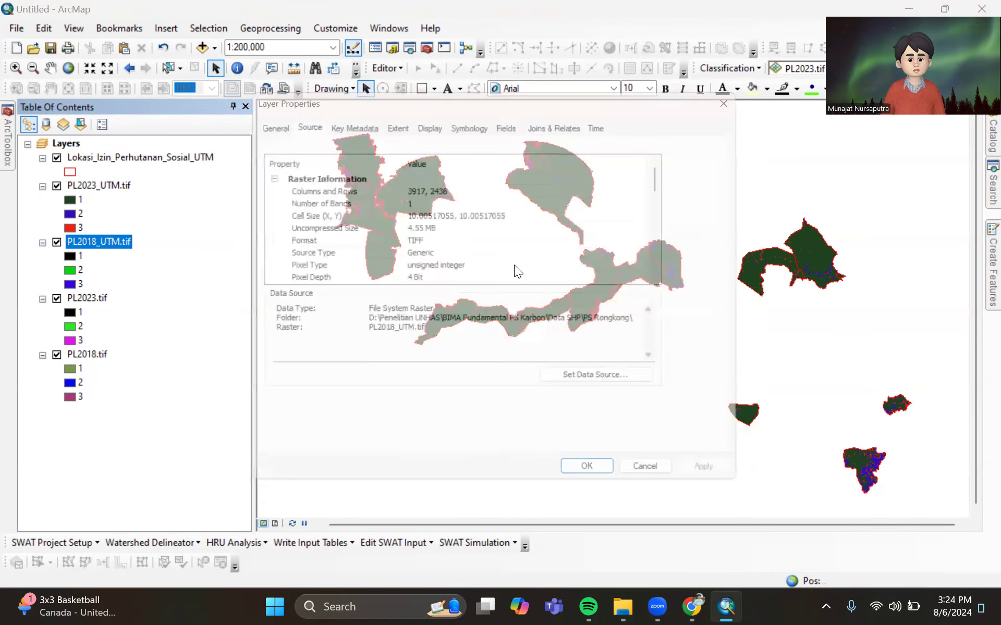
{"action": "scroll", "coordinate": [521, 240], "scroll_direction": "down", "scroll_amount": 6}
{"action": "scroll", "coordinate": [515, 226], "scroll_direction": "up", "scroll_amount": 6}
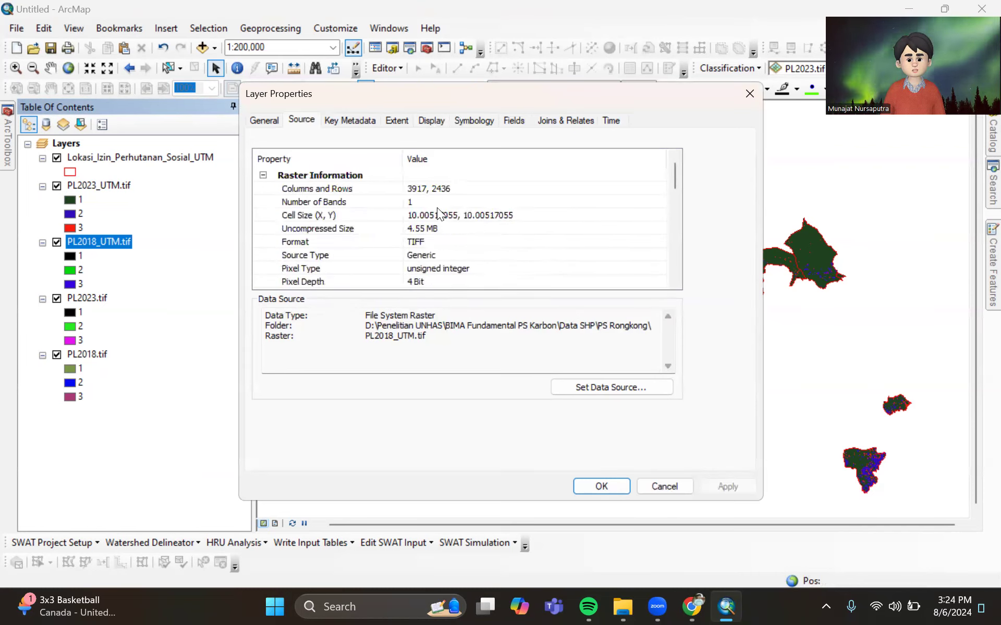
{"action": "left_click", "coordinate": [438, 206]}
{"action": "left_click", "coordinate": [431, 217]}
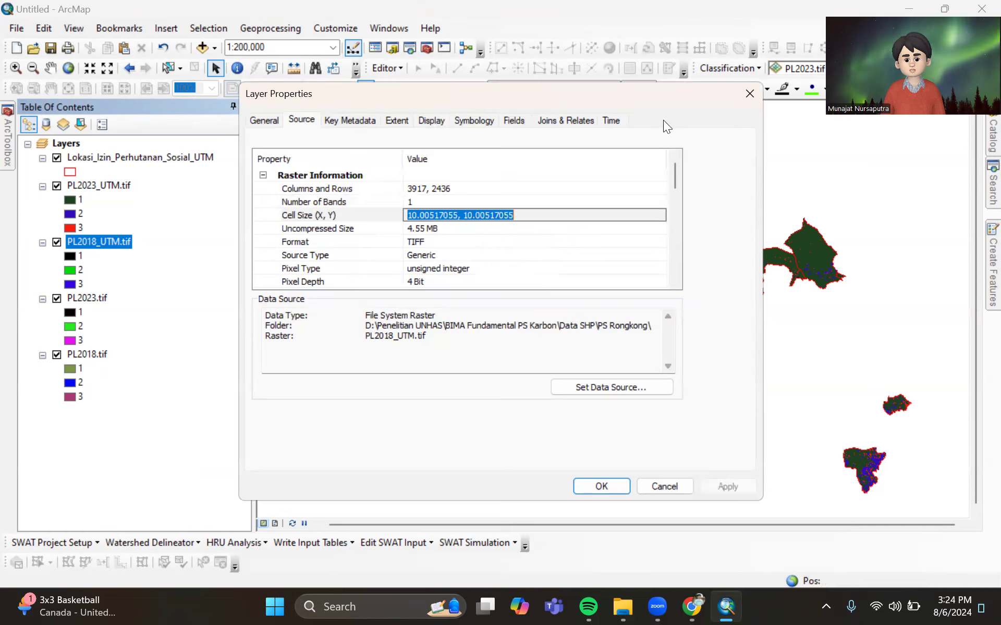
{"action": "key", "text": "Escape"}
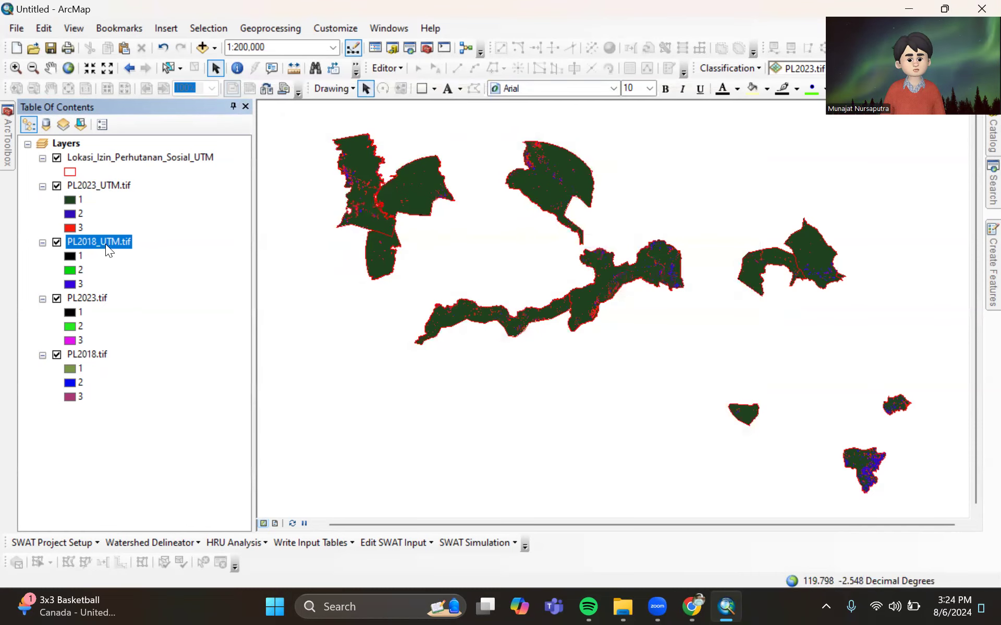
- Remove the unprojected PL2023.tif and PL2018.tif layers from the map
{"action": "right_click", "coordinate": [87, 297]}
{"action": "left_click", "coordinate": [123, 320]}
{"action": "right_click", "coordinate": [90, 298]}
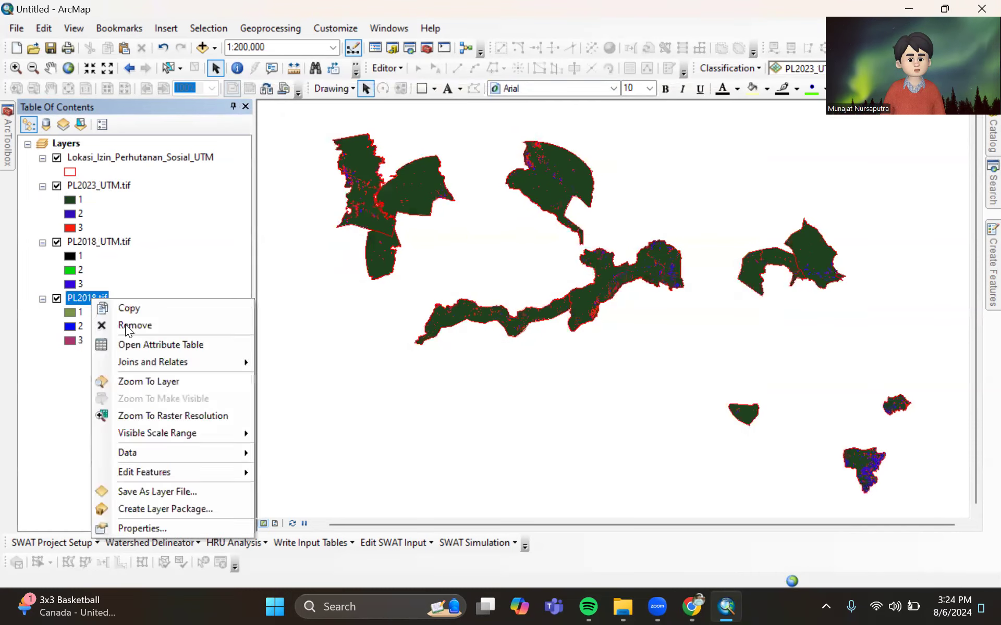
{"action": "left_click", "coordinate": [123, 322]}
- Start a raster data export of PL2018_UTM.tif and set its cell size to 10 by 10
{"action": "left_click", "coordinate": [102, 244]}
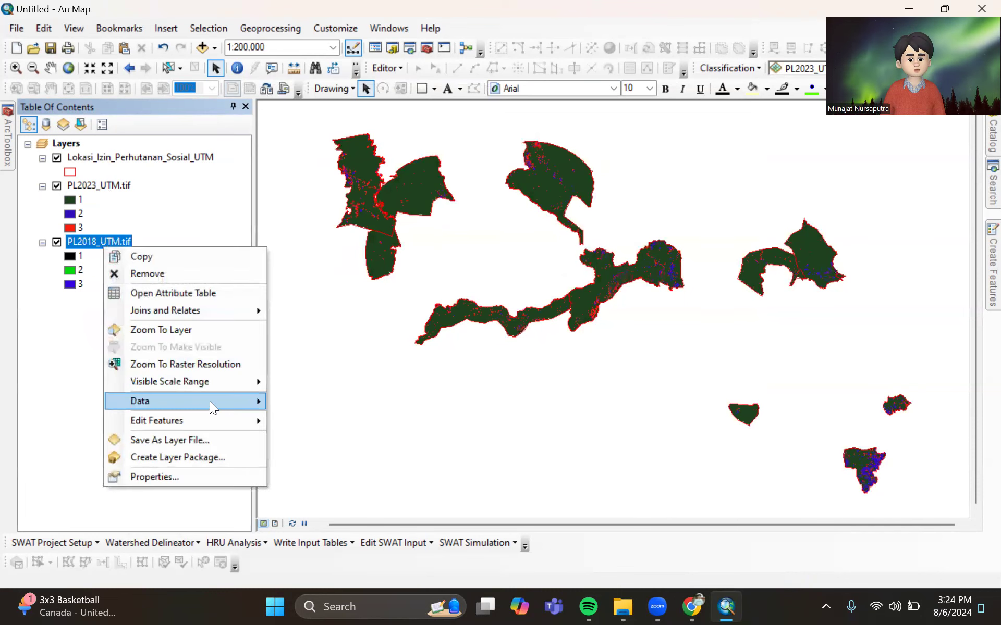
{"action": "mouse_move", "coordinate": [258, 403]}
{"action": "left_click", "coordinate": [296, 416]}
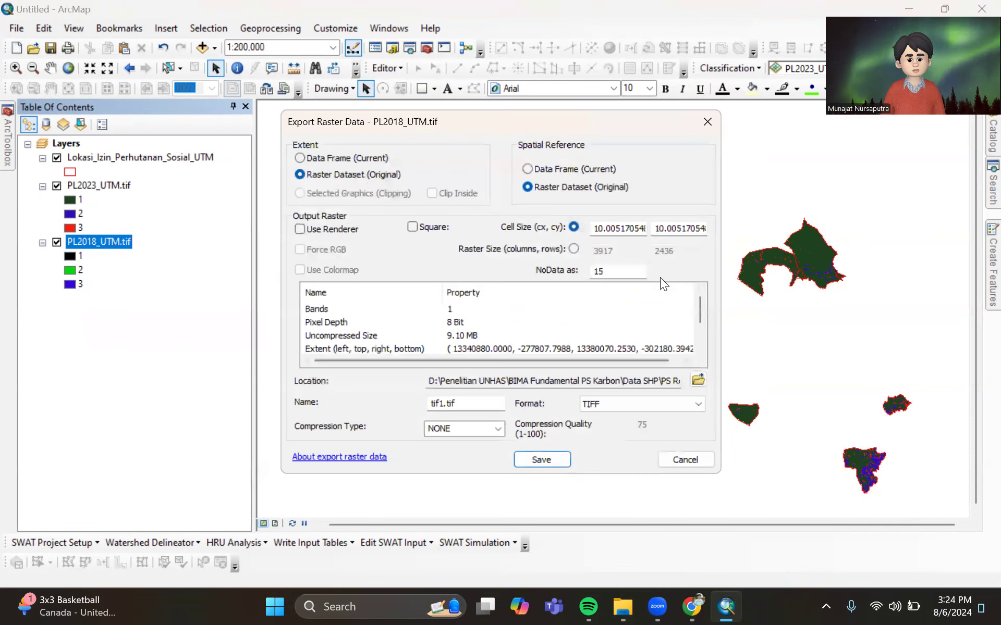
{"action": "double_click", "coordinate": [607, 229]}
{"action": "type", "text": "10"}
{"action": "double_click", "coordinate": [667, 229]}
{"action": "type", "text": "10"}
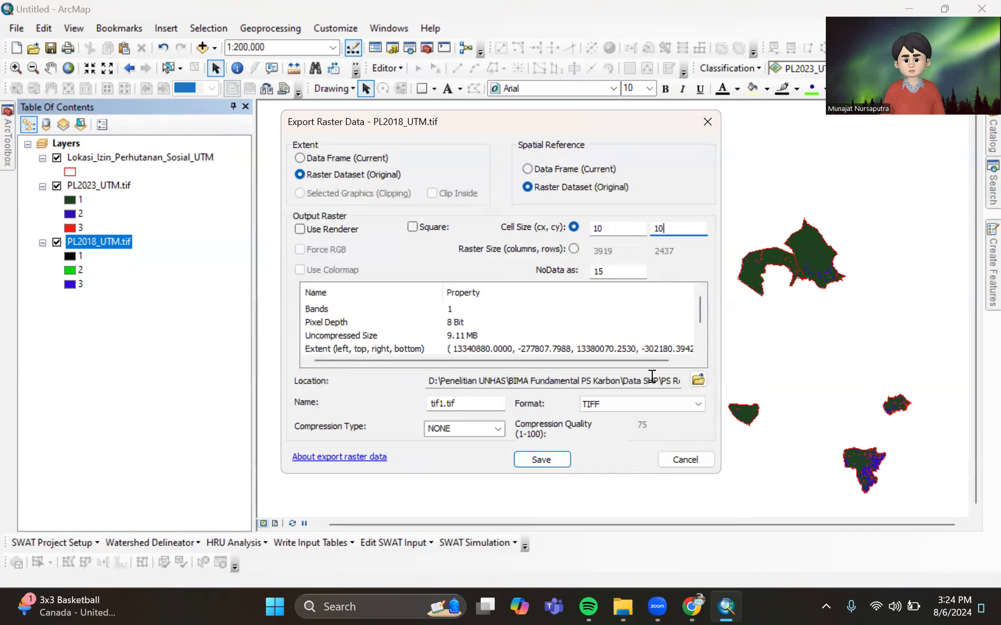
- Name the exported raster PL2018_resize.tif, save it, and add it to the map as a layer
{"action": "double_click", "coordinate": [442, 404]}
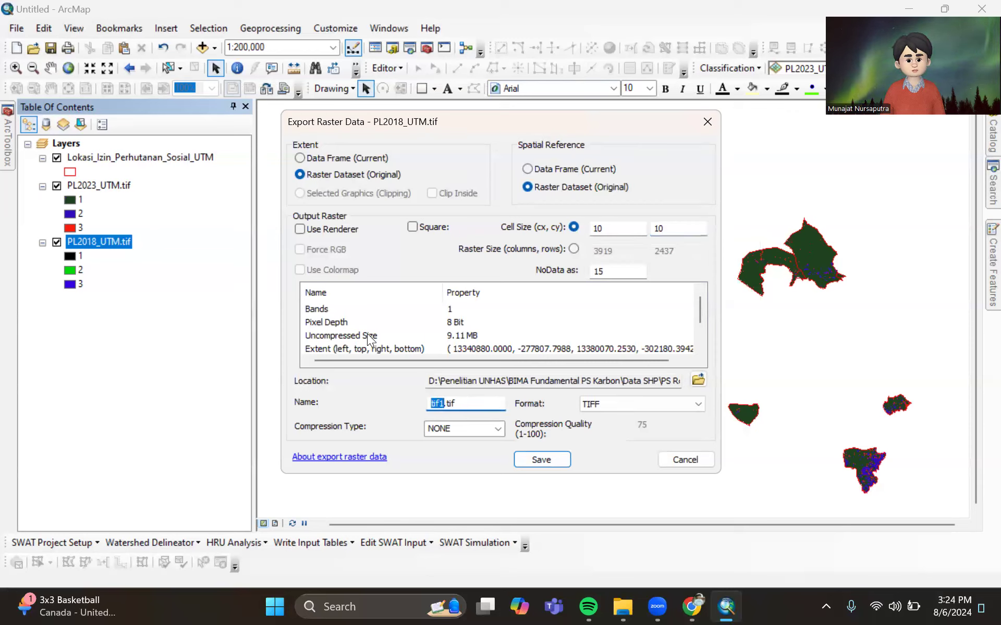
{"action": "type", "text": "PL2018"}
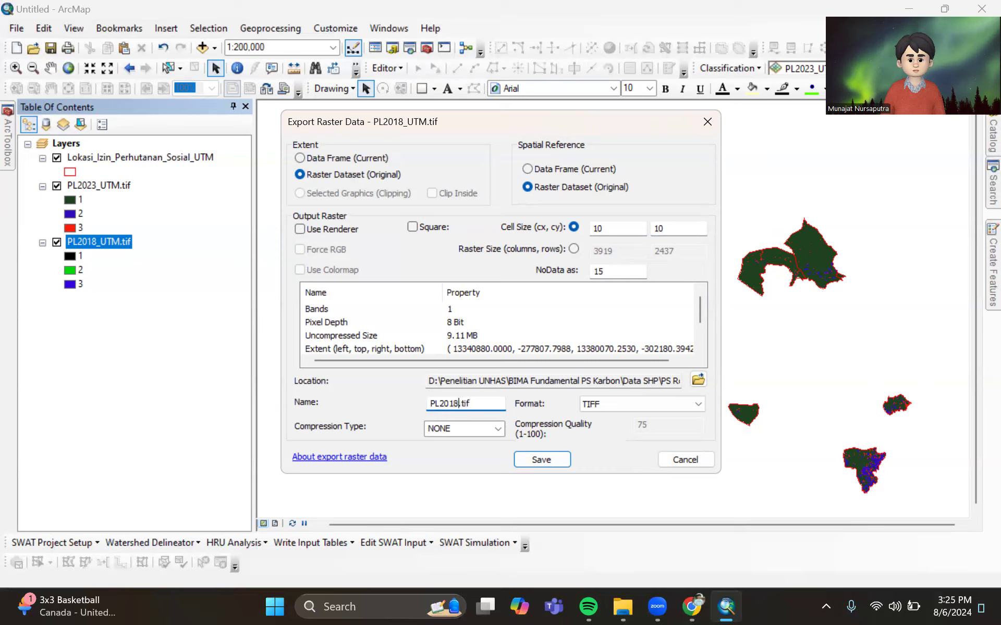
{"action": "type", "text": "_resize"}
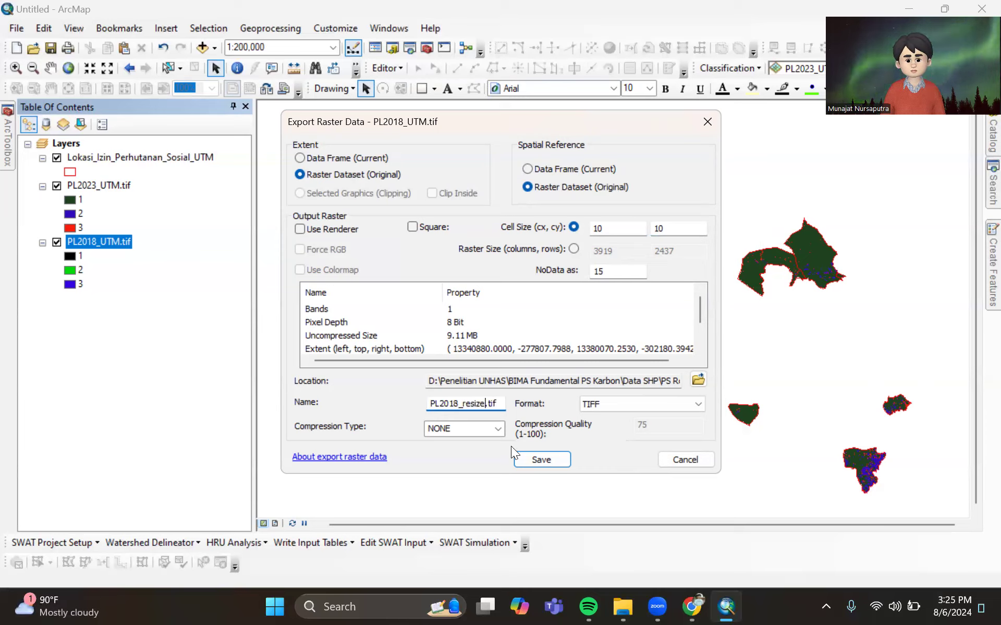
{"action": "left_click", "coordinate": [549, 463]}
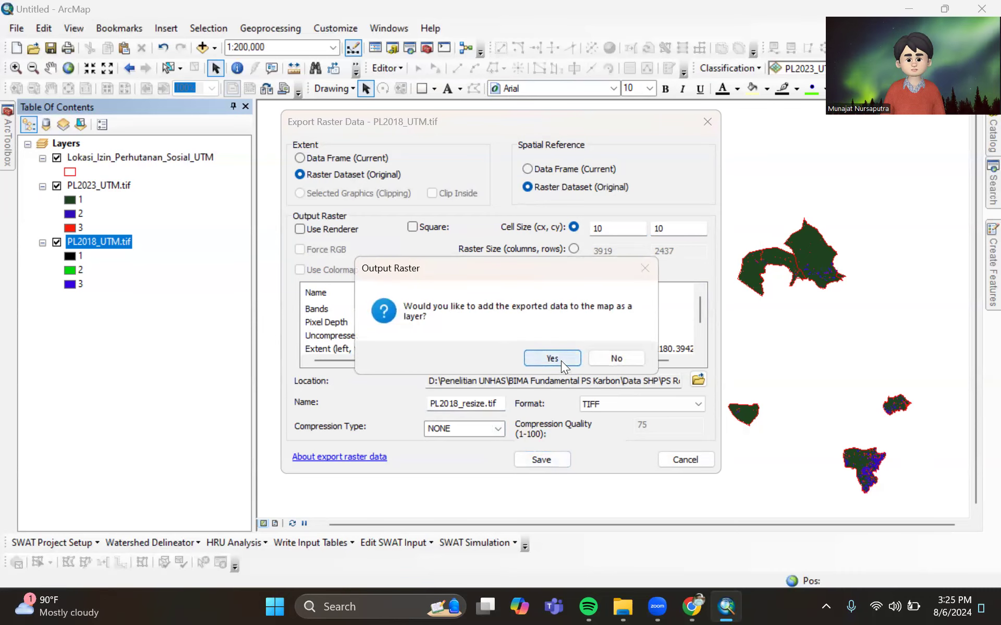
{"action": "left_click", "coordinate": [551, 357]}
- Export PL2023_UTM.tif with a cell size of 10 by 10 as PL2023_resize.tif and add it to the map
{"action": "right_click", "coordinate": [128, 242]}
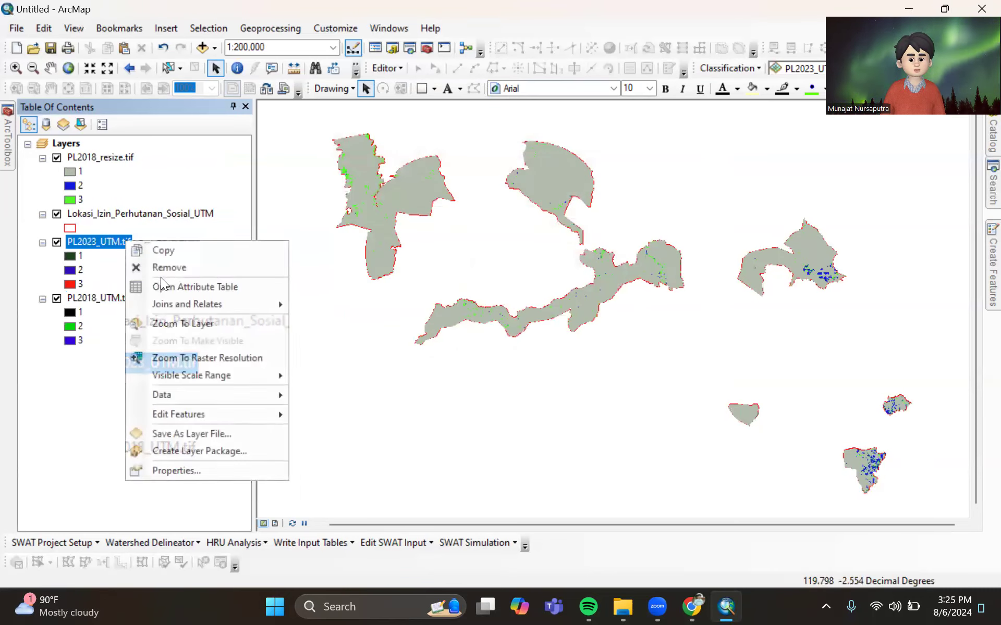
{"action": "mouse_move", "coordinate": [208, 394]}
{"action": "left_click", "coordinate": [343, 414]}
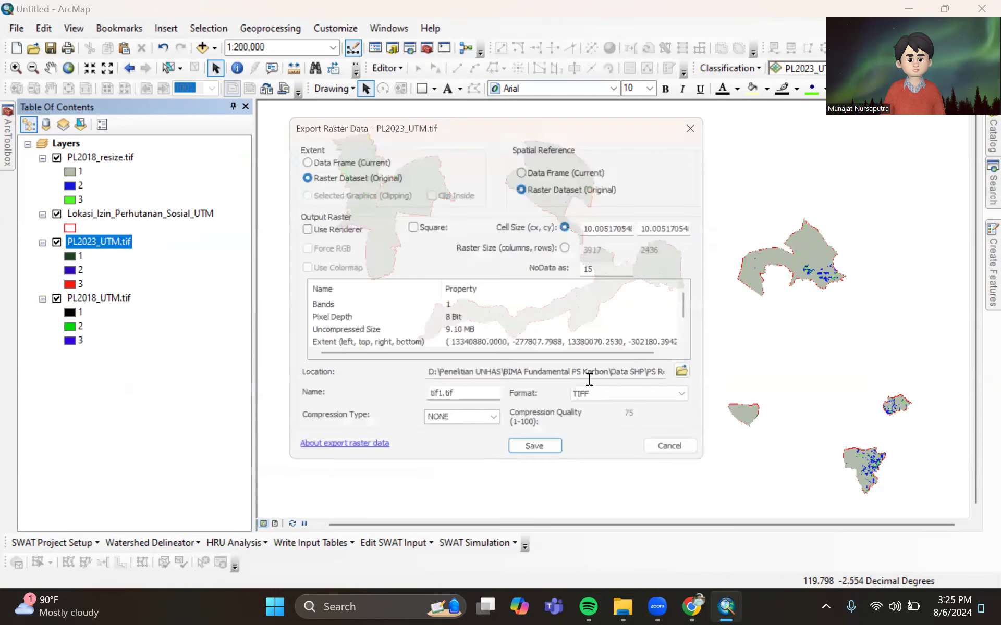
{"action": "double_click", "coordinate": [600, 228]}
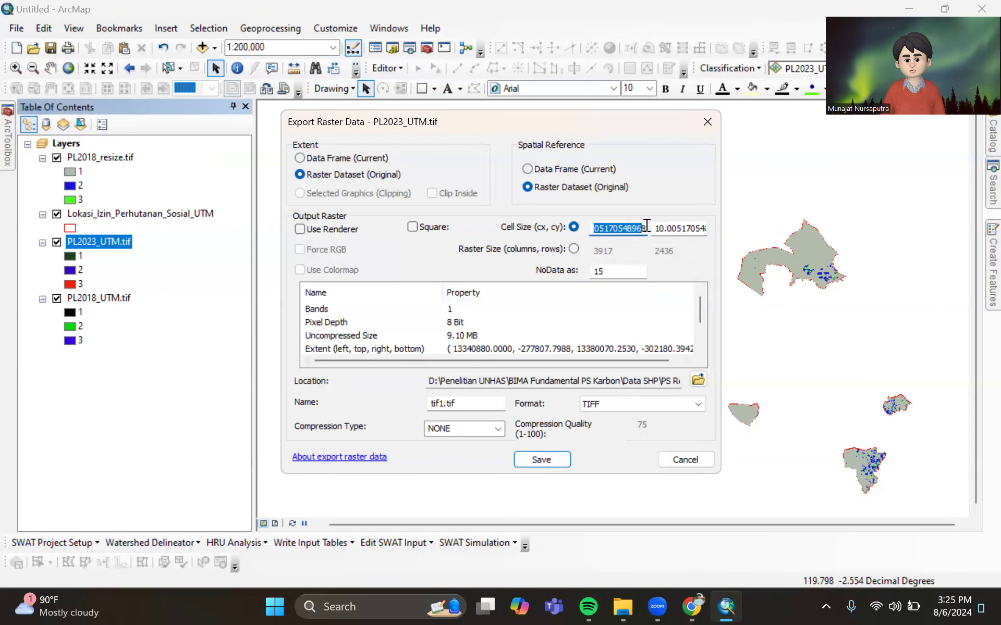
{"action": "type", "text": "10"}
{"action": "double_click", "coordinate": [665, 229]}
{"action": "type", "text": "10"}
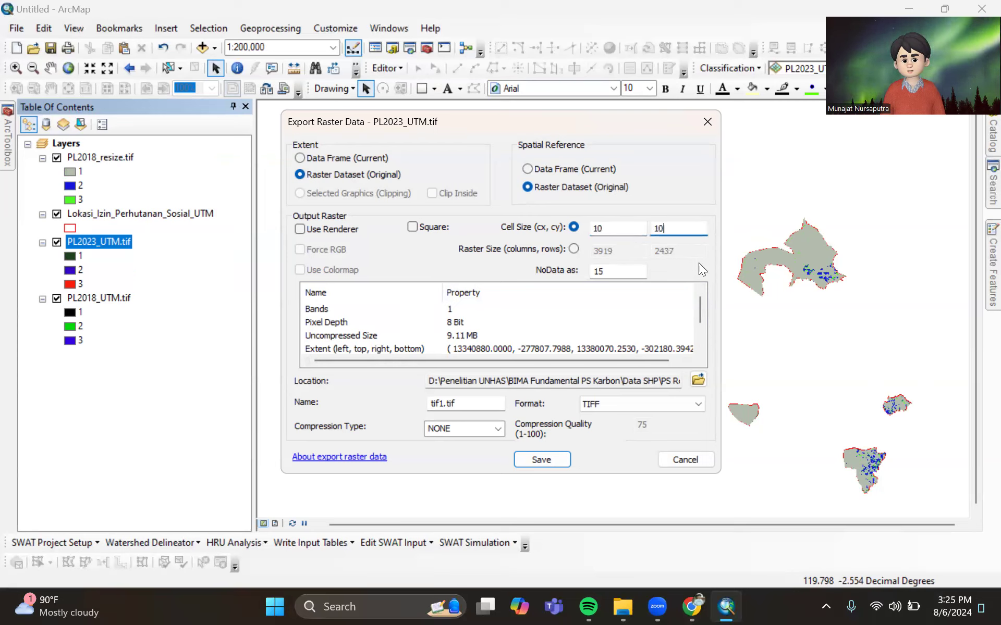
{"action": "double_click", "coordinate": [441, 403]}
{"action": "type", "text": "PL2023_res"}
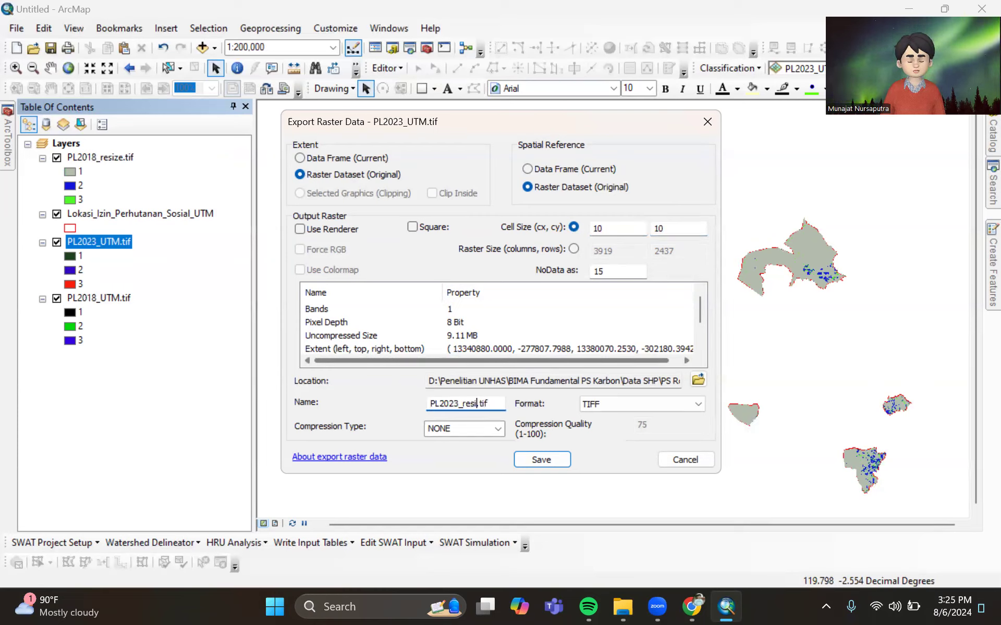
{"action": "left_click", "coordinate": [552, 463]}
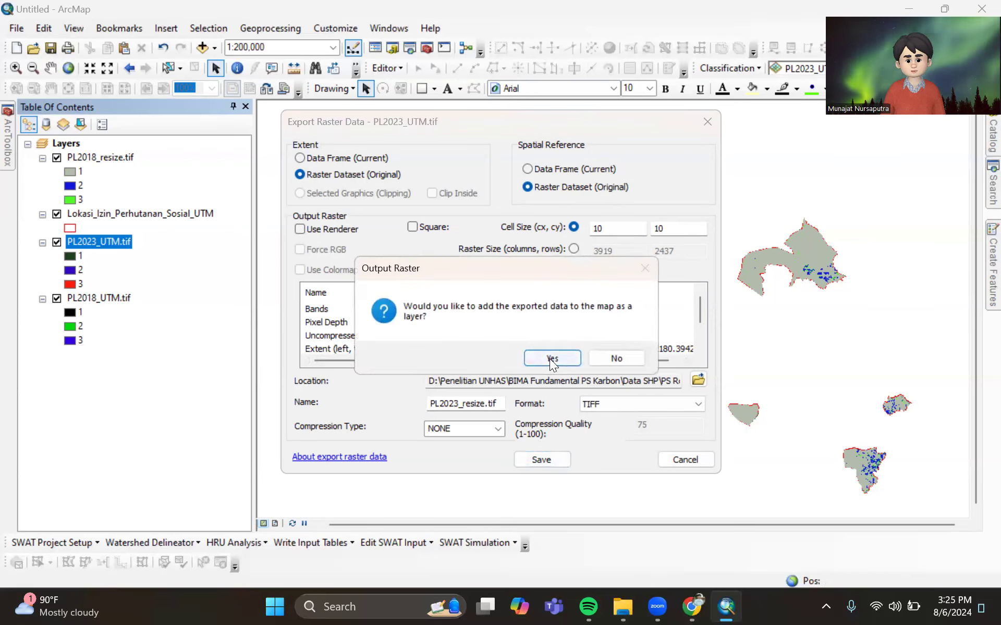
{"action": "left_click", "coordinate": [551, 358]}
- Check the cell size and raster dimensions in the source properties of PL2023_resize.tif and PL2018_resize.tif
{"action": "right_click", "coordinate": [104, 152]}
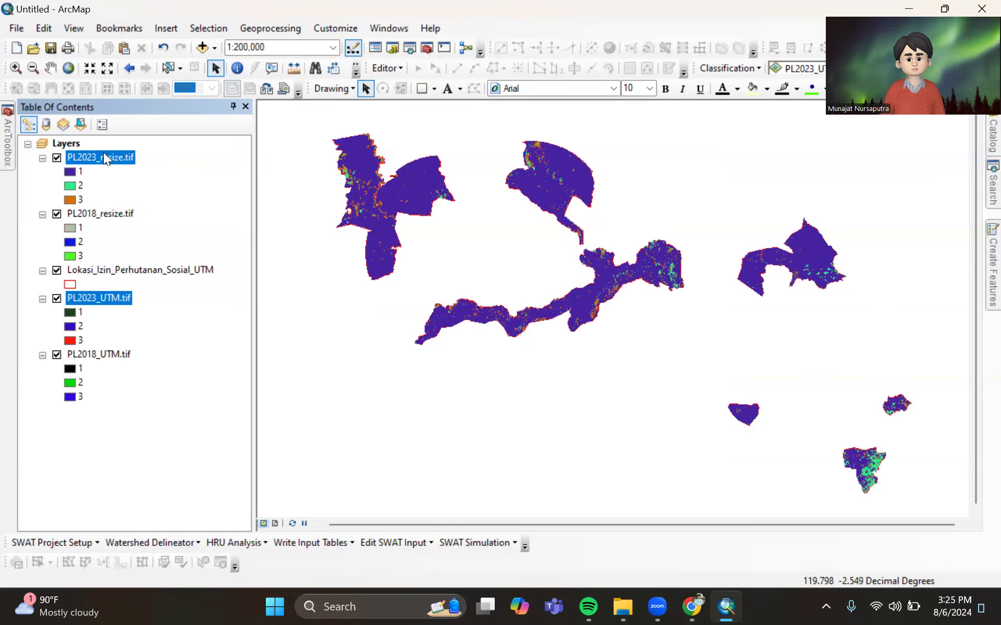
{"action": "left_click", "coordinate": [154, 384]}
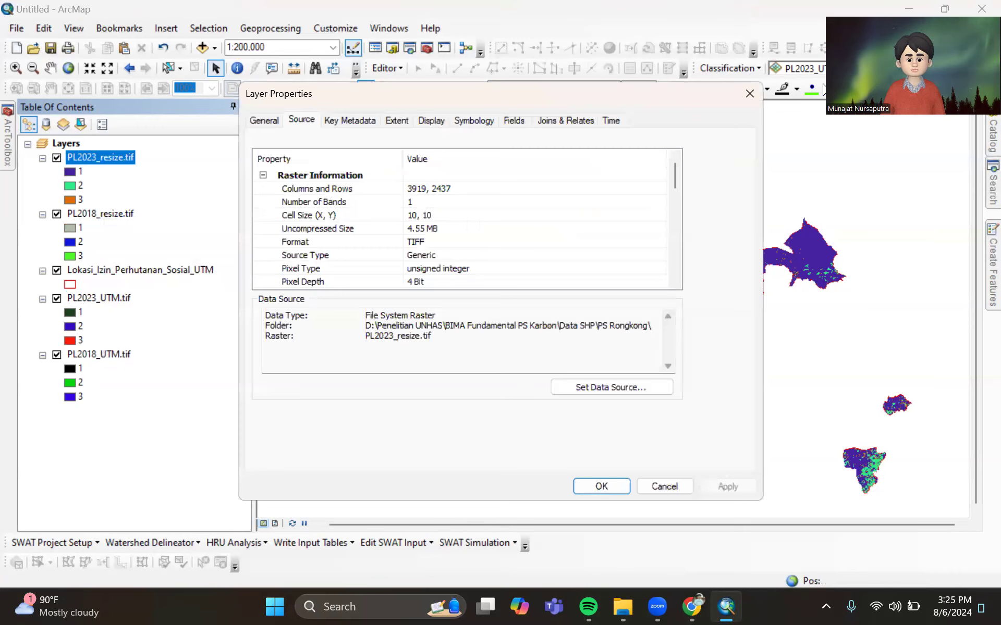
{"action": "left_click", "coordinate": [750, 93]}
{"action": "right_click", "coordinate": [135, 211]}
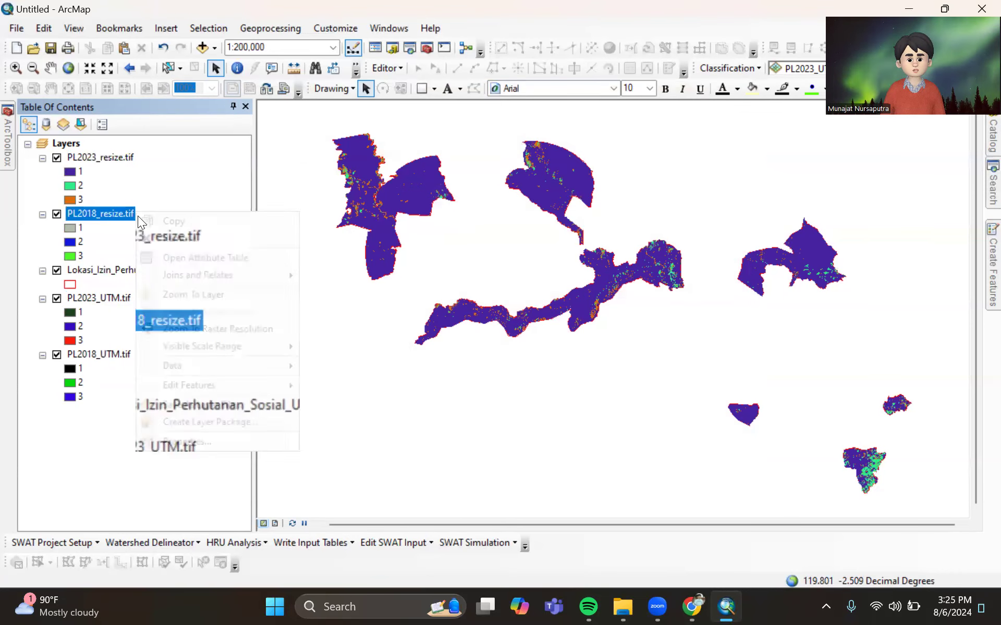
{"action": "left_click", "coordinate": [182, 440]}
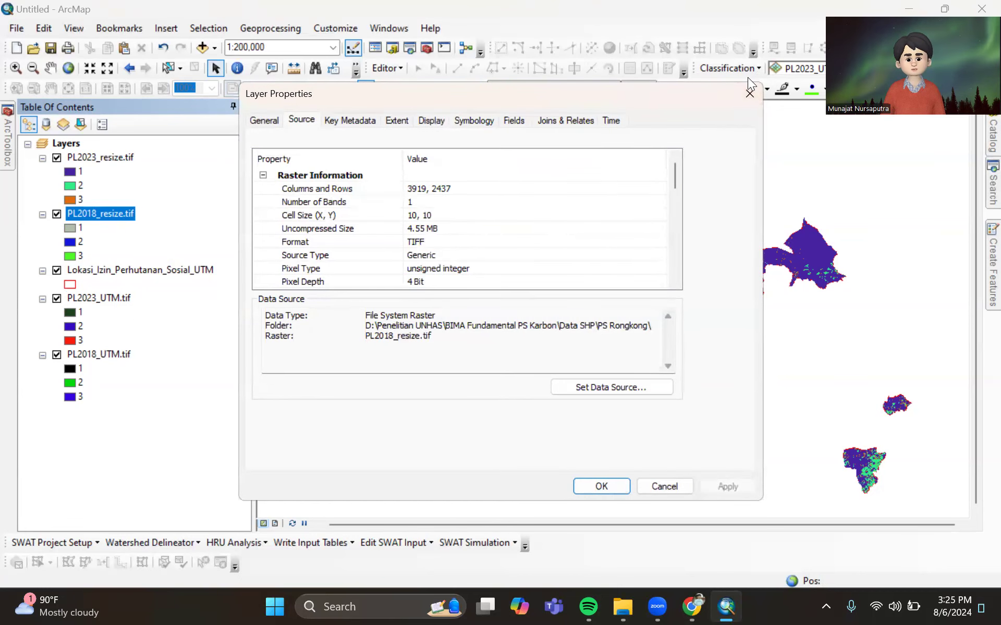
{"action": "left_click", "coordinate": [749, 94]}
- Remove PL2023_UTM.tif and PL2018_UTM.tif from the map and reorder the layers as Lokasi_Izin_Perhutanan_Sosial_UTM, PL2018_resize.tif, PL2023_resize.tif
{"action": "right_click", "coordinate": [113, 297]}
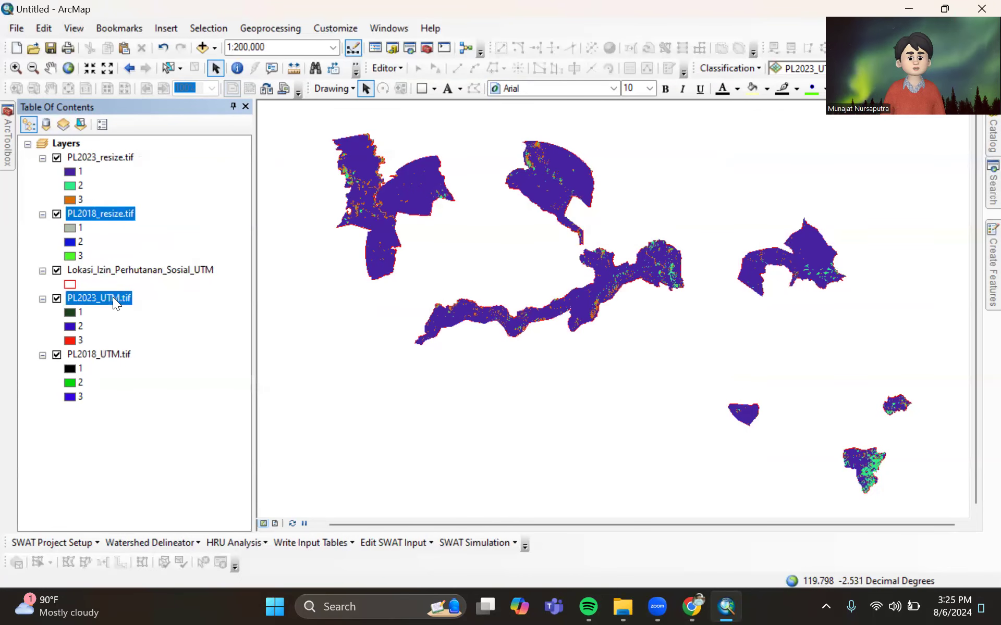
{"action": "left_click", "coordinate": [157, 325]}
{"action": "right_click", "coordinate": [115, 301]}
{"action": "left_click", "coordinate": [151, 320]}
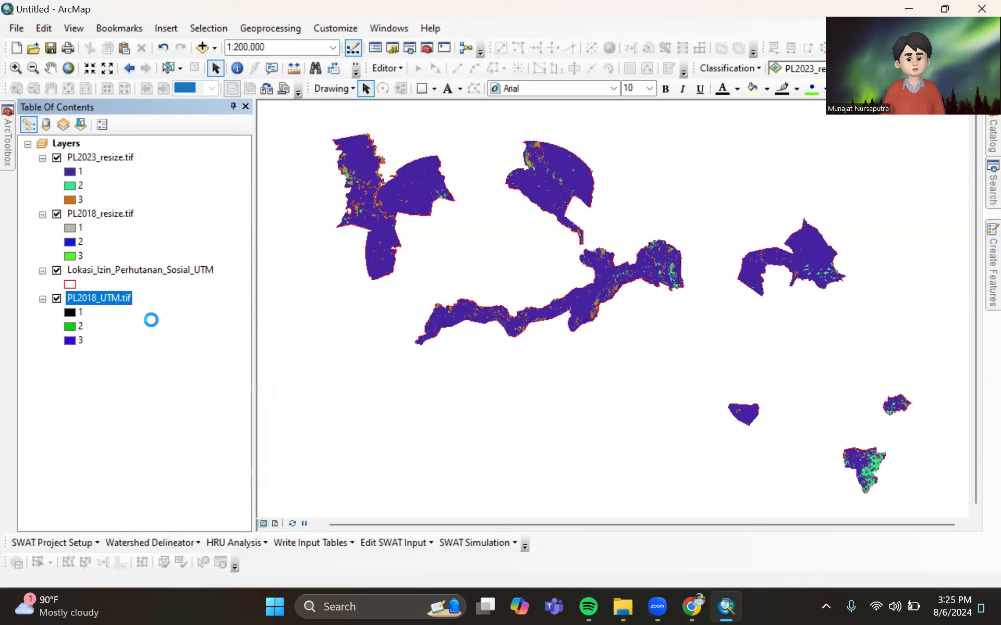
{"action": "left_click_drag", "start_coordinate": [154, 273], "coordinate": [183, 147]}
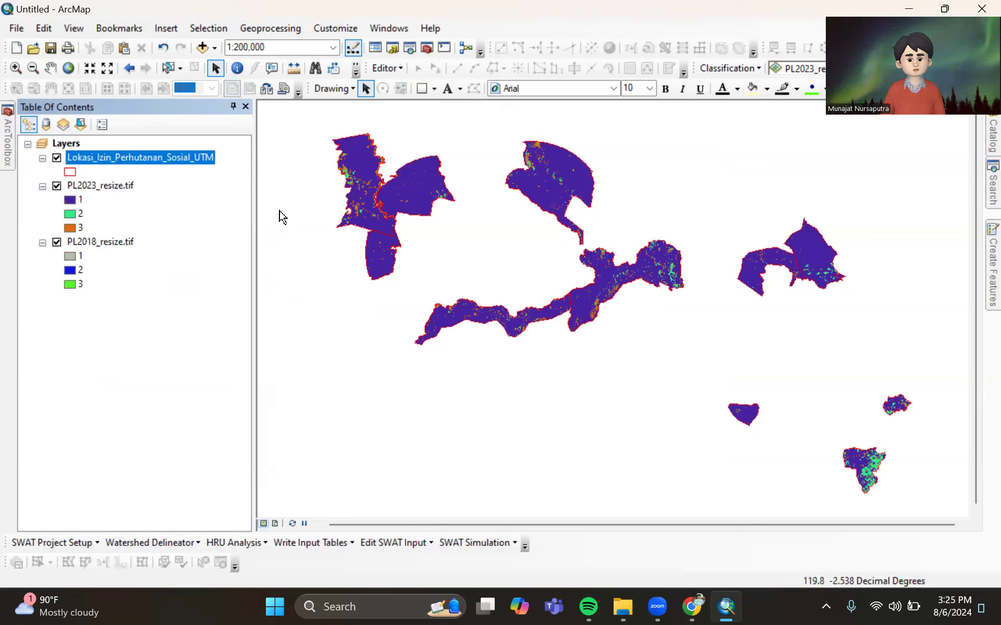
{"action": "left_click_drag", "start_coordinate": [94, 237], "coordinate": [106, 176]}
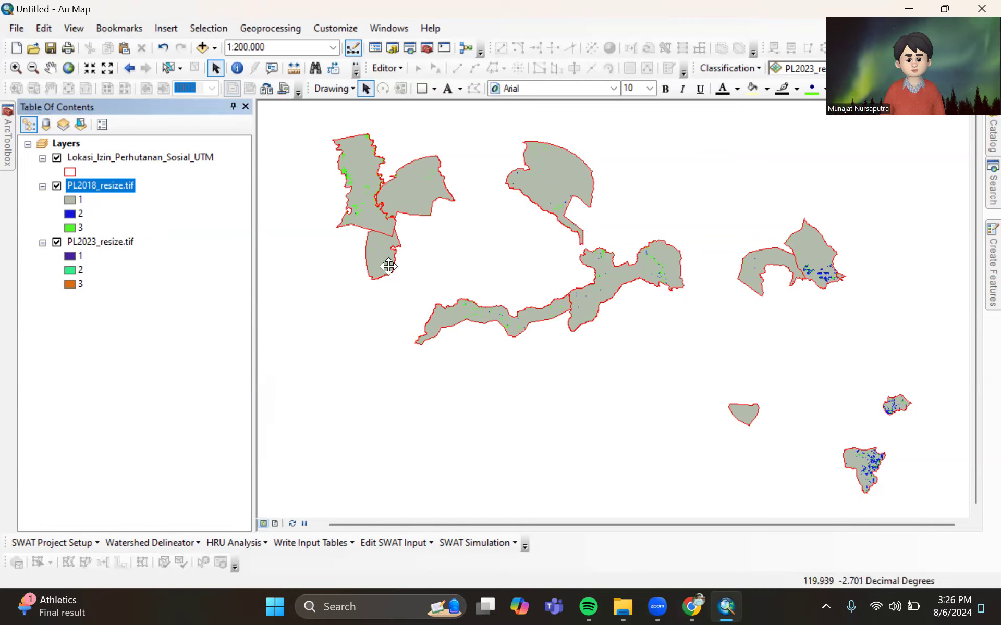
- Open Tutupan lahan.csv from the Lookup Table folder in Excel and fit columns B and C to their contents
{"action": "left_click", "coordinate": [688, 606]}
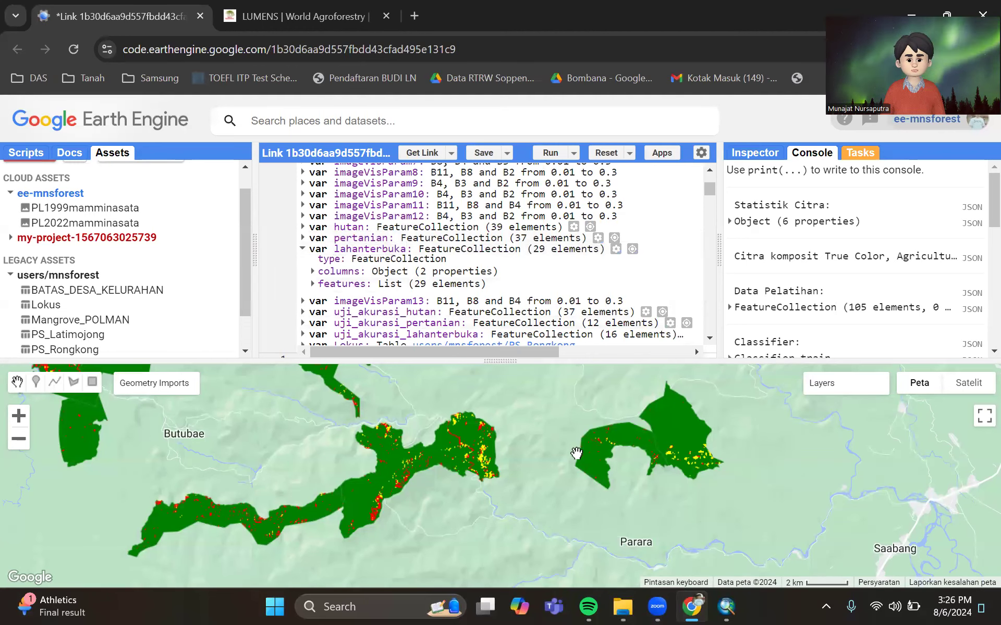
{"action": "left_click", "coordinate": [625, 606]}
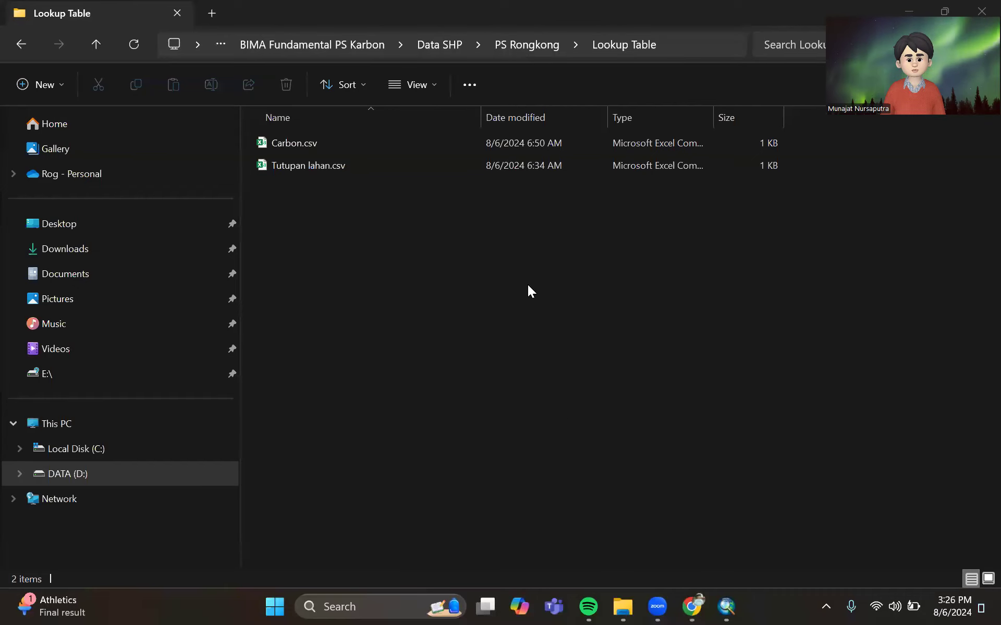
{"action": "left_click", "coordinate": [528, 286]}
{"action": "left_click", "coordinate": [772, 602]}
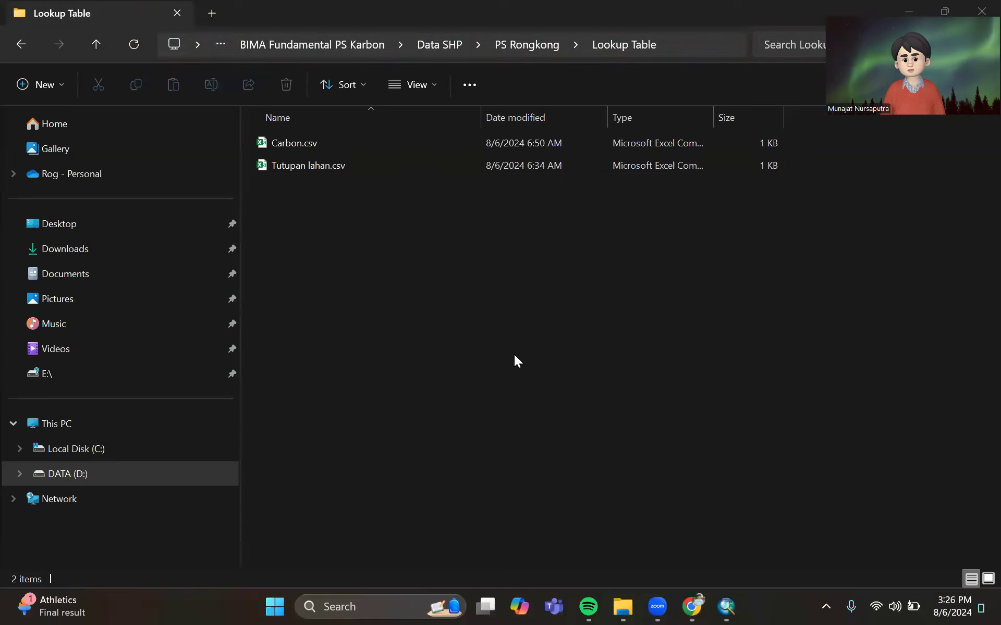
{"action": "double_click", "coordinate": [310, 163]}
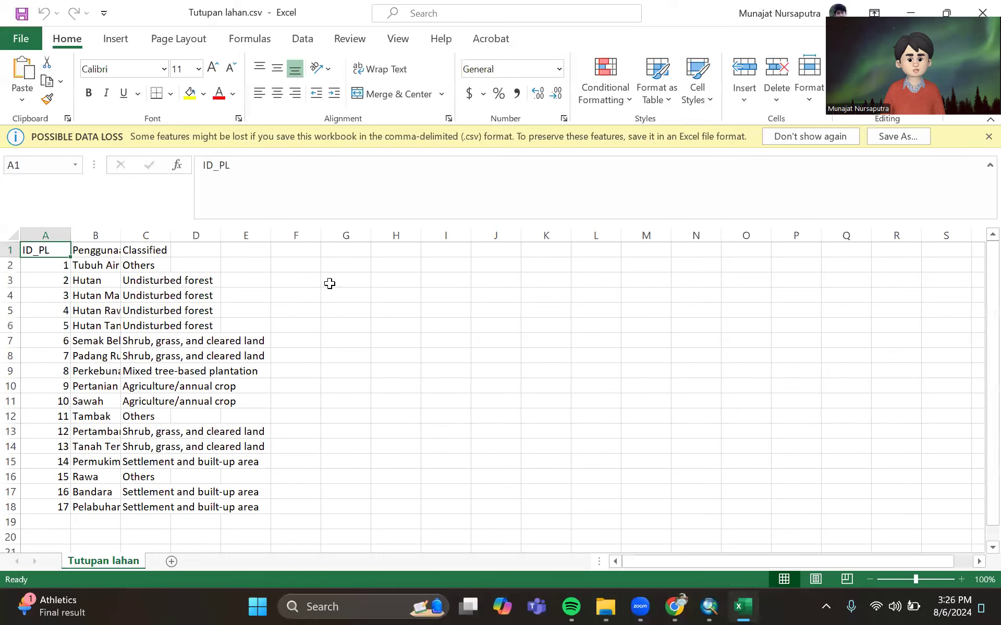
{"action": "double_click", "coordinate": [120, 235]}
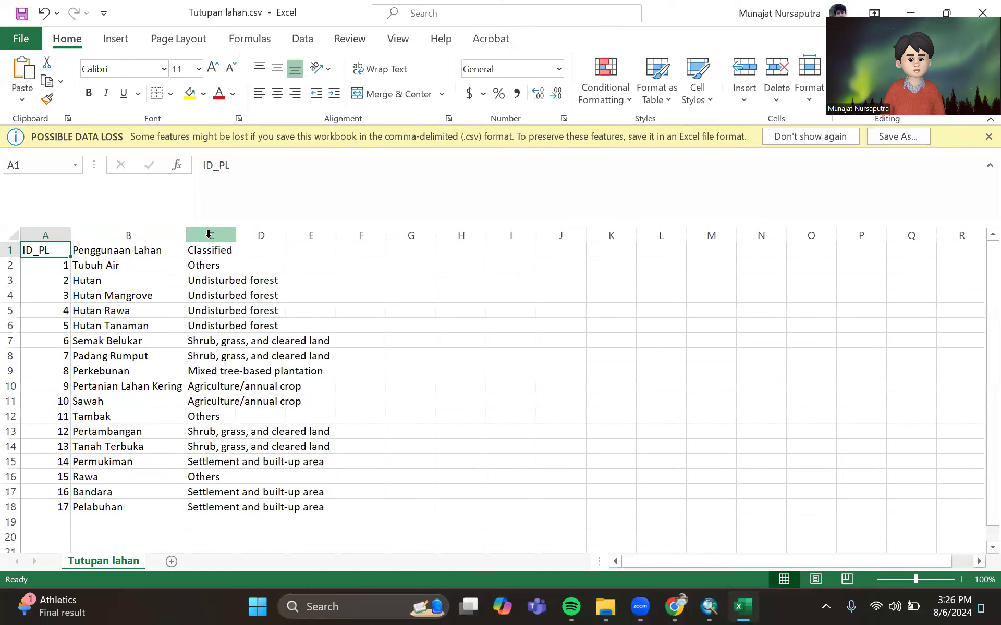
{"action": "double_click", "coordinate": [236, 235]}
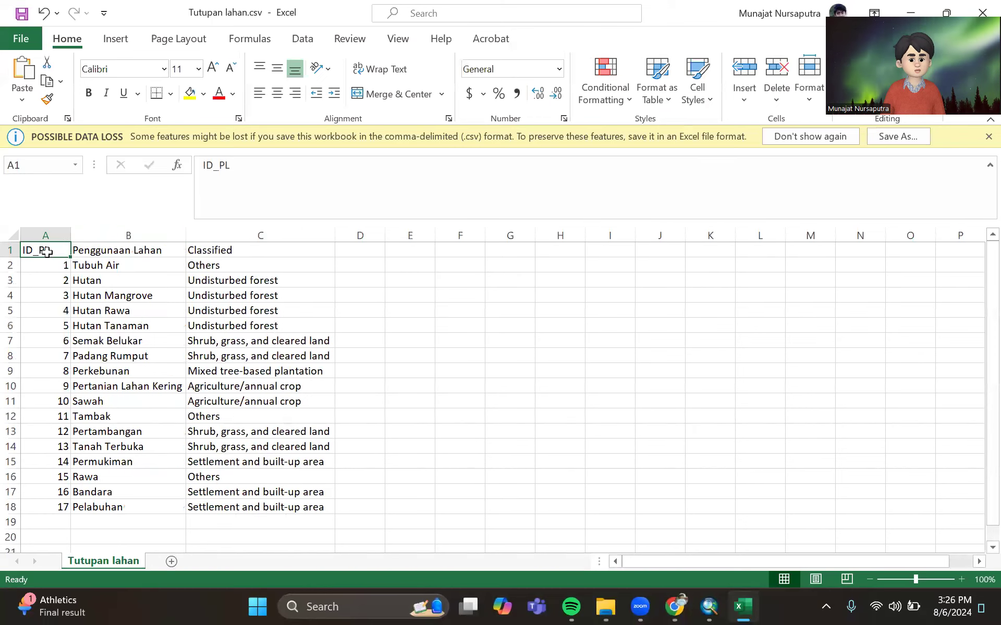
- Examine the ID_PL, Penggunaan Lahan and Classified headers and the class assigned to each land cover type
{"action": "left_click_drag", "start_coordinate": [56, 248], "coordinate": [249, 244]}
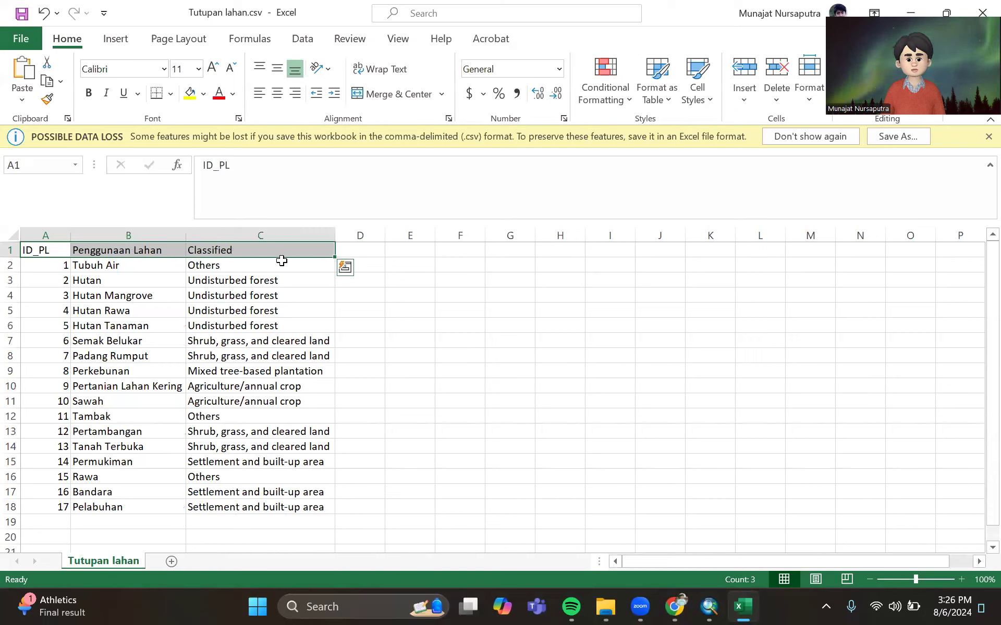
{"action": "left_click", "coordinate": [83, 276]}
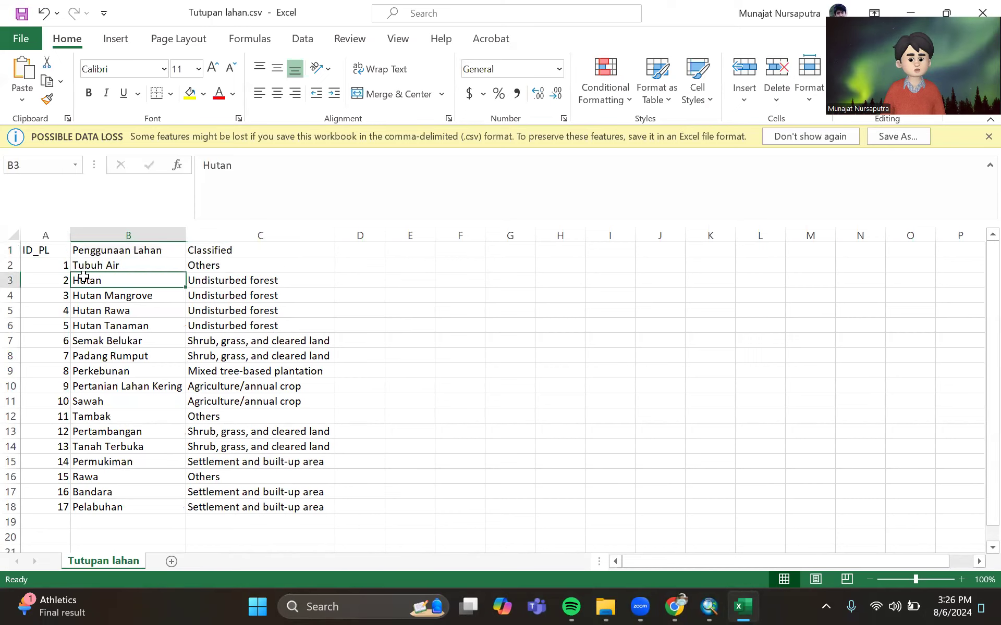
{"action": "left_click", "coordinate": [58, 248]}
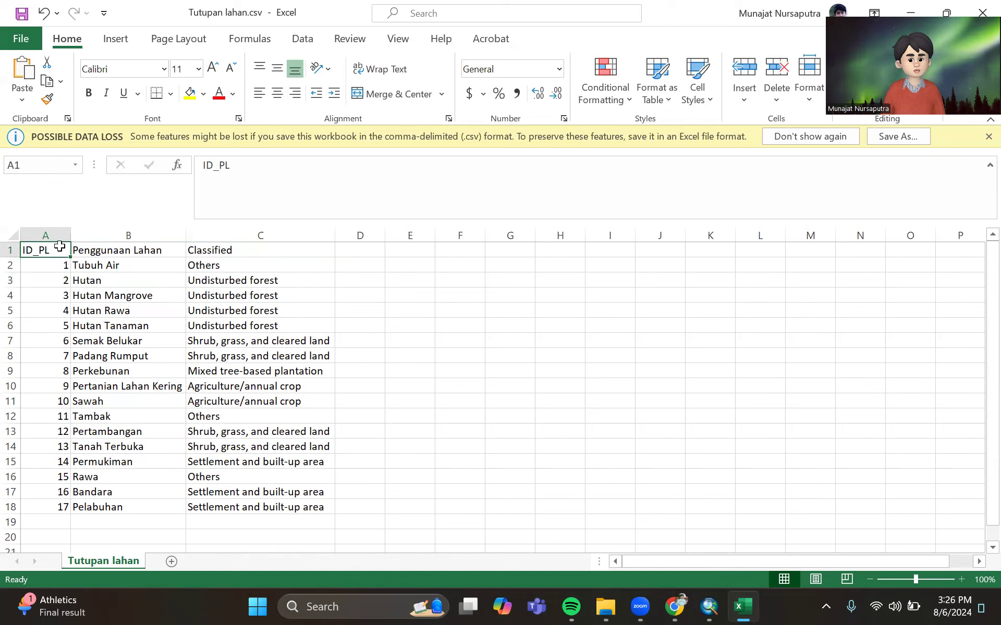
{"action": "left_click", "coordinate": [121, 250]}
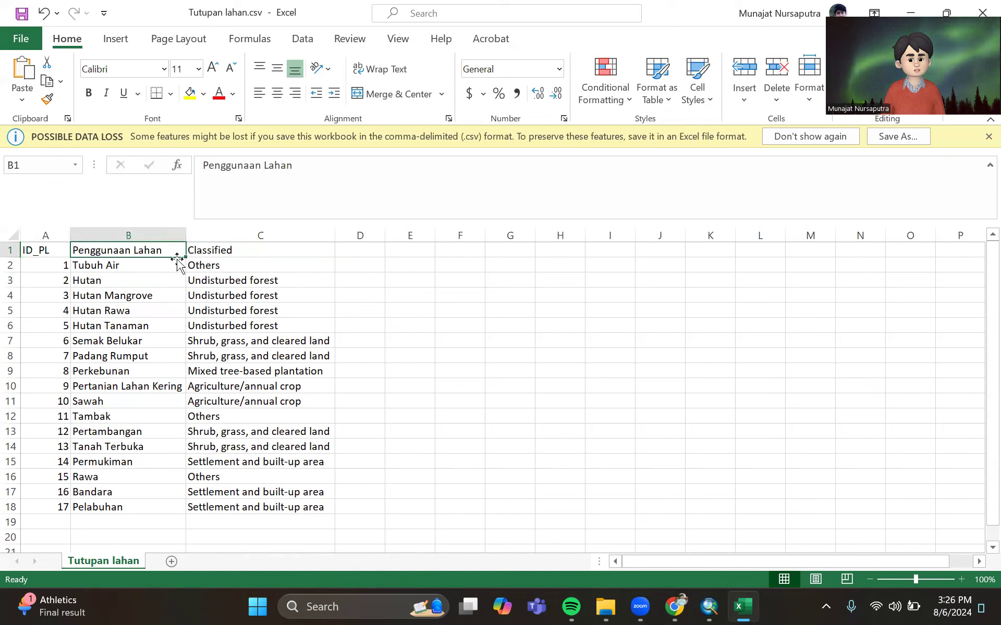
{"action": "left_click", "coordinate": [265, 250]}
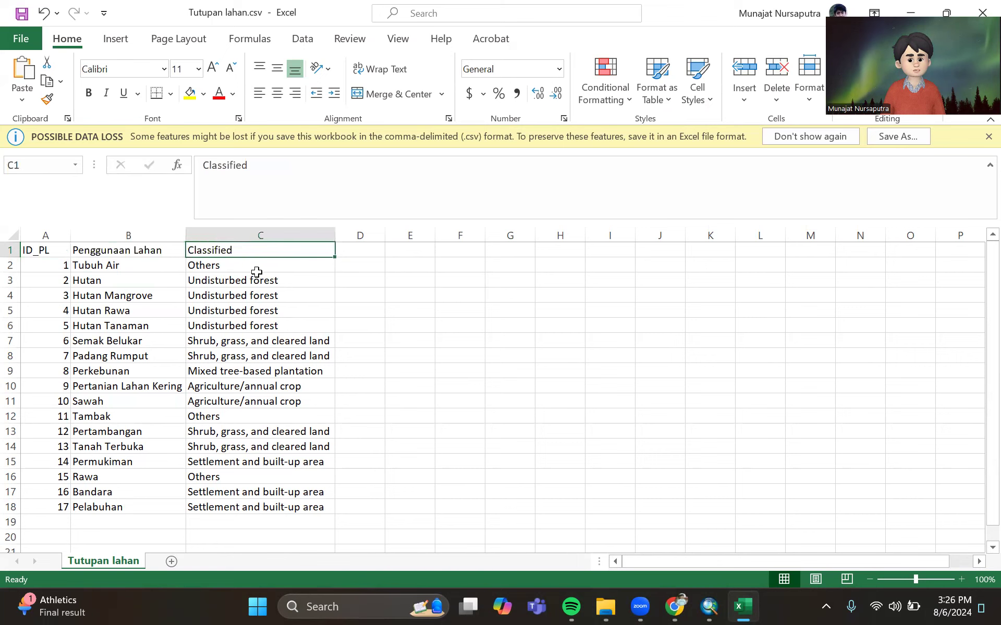
{"action": "left_click_drag", "start_coordinate": [263, 262], "coordinate": [246, 504]}
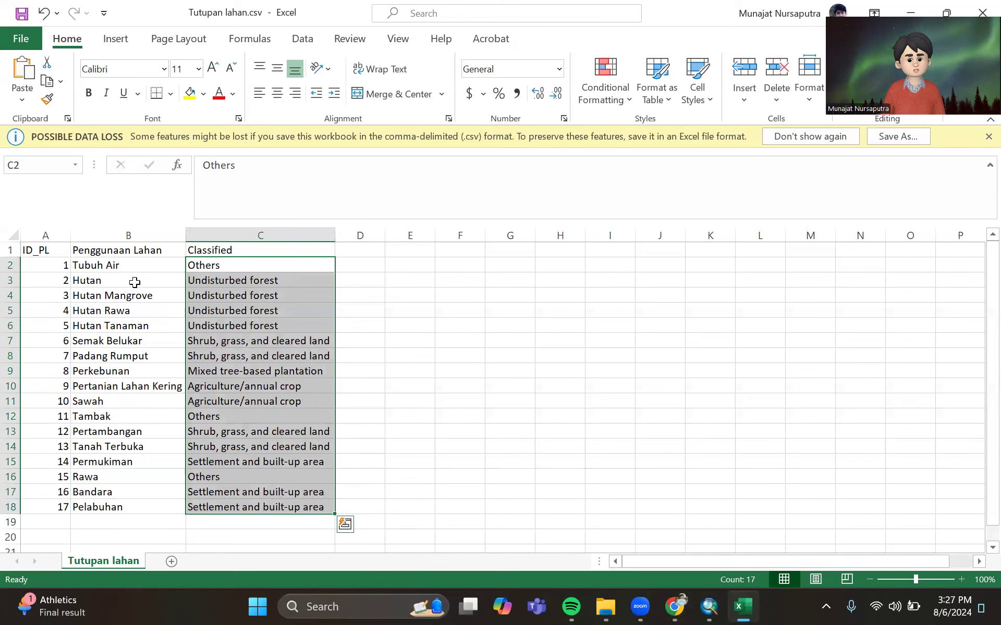
{"action": "left_click", "coordinate": [204, 281]}
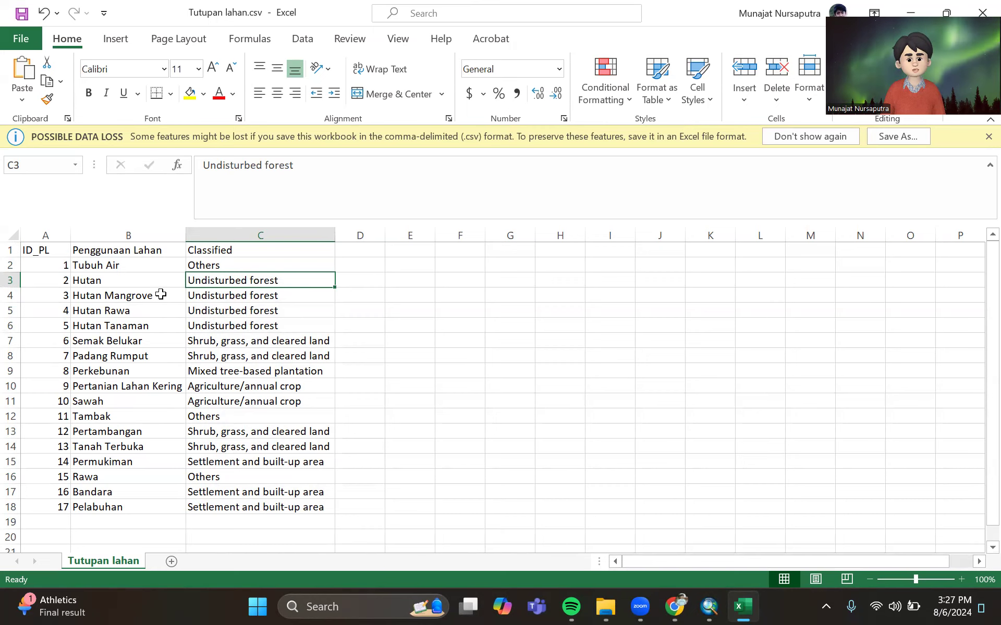
- Delete all land cover rows from the lookup table except Hutan, Pertanian Lahan Kering and Tanah Terbuka
{"action": "left_click", "coordinate": [10, 266]}
{"action": "right_click", "coordinate": [10, 266]}
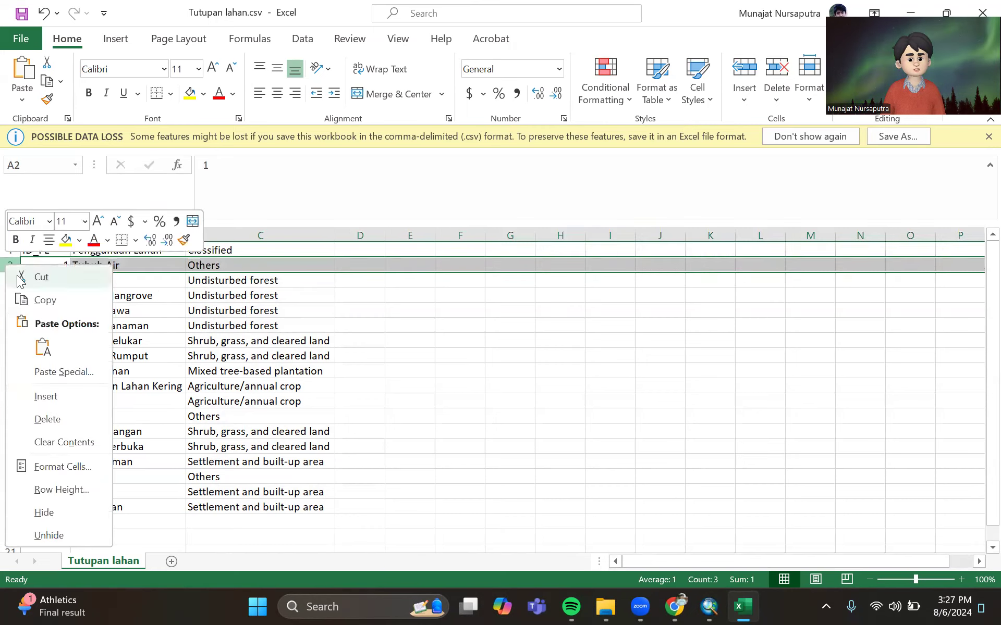
{"action": "left_click", "coordinate": [45, 418]}
{"action": "left_click_drag", "start_coordinate": [12, 280], "coordinate": [15, 356]}
{"action": "right_click", "coordinate": [16, 356]}
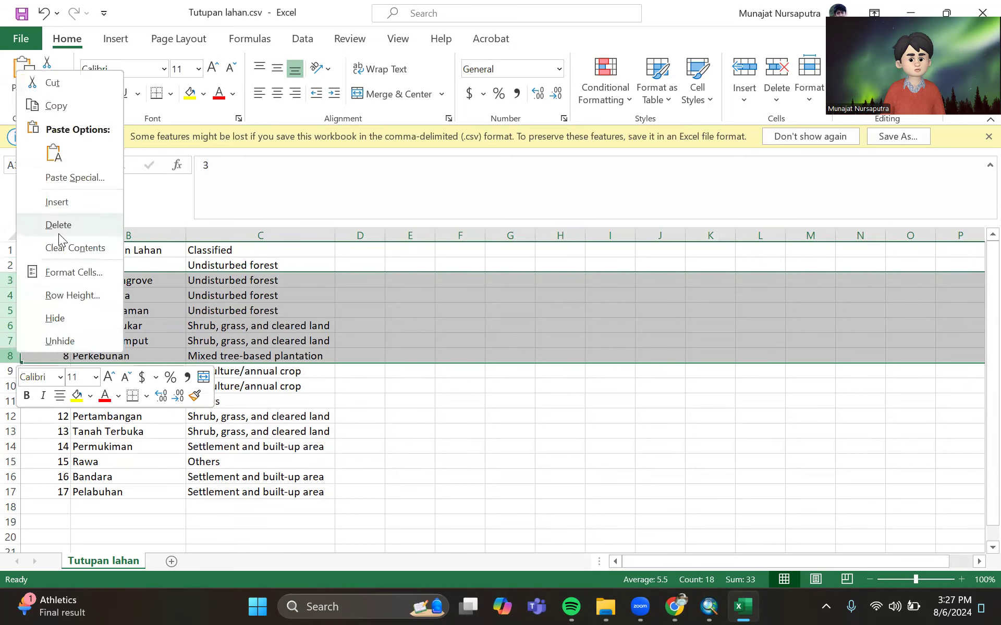
{"action": "left_click", "coordinate": [58, 224]}
{"action": "left_click_drag", "start_coordinate": [11, 295], "coordinate": [16, 356]}
{"action": "right_click", "coordinate": [14, 321]}
{"action": "left_click", "coordinate": [56, 194]}
{"action": "right_click", "coordinate": [16, 356]}
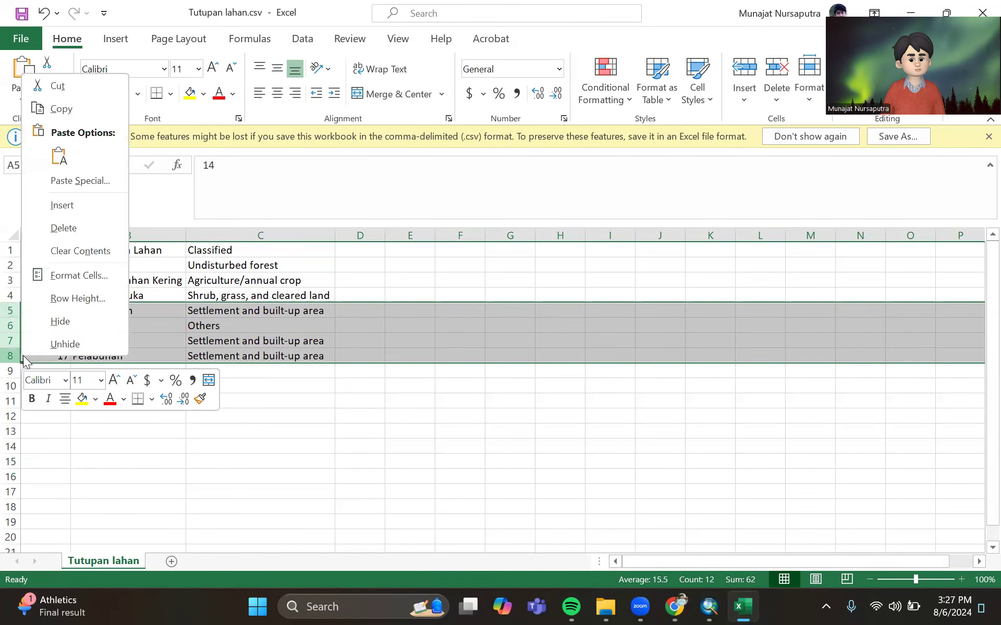
{"action": "left_click", "coordinate": [66, 236]}
{"action": "left_click", "coordinate": [116, 283]}
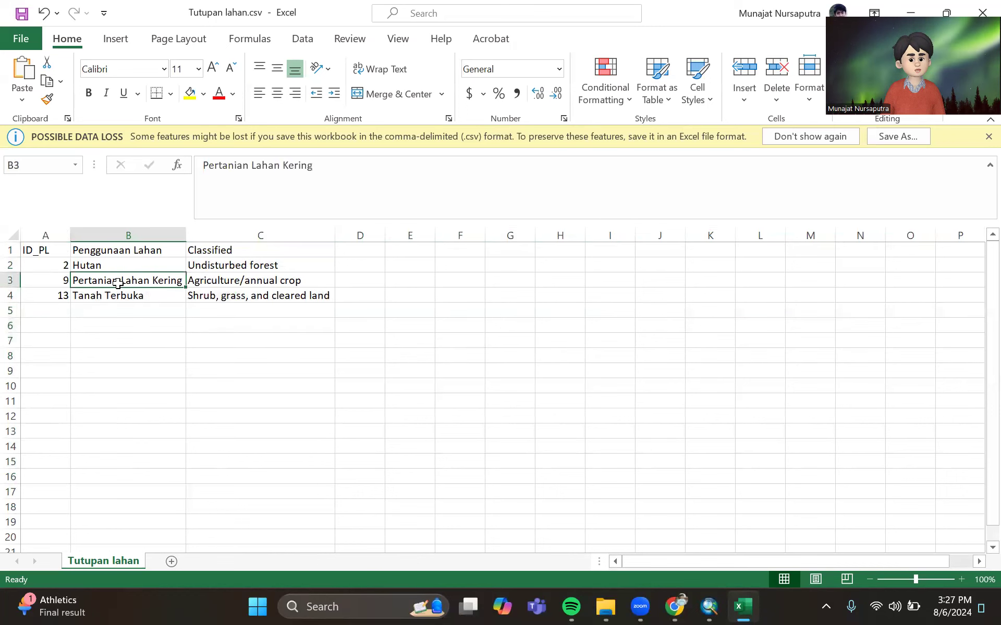
- Rename Pertanian Lahan Kering to Pertanian and Tanah Terbuka to Lahan Terbuka in the Penggunaan Lahan column
{"action": "double_click", "coordinate": [118, 283]}
{"action": "left_click_drag", "start_coordinate": [119, 282], "coordinate": [233, 283]}
{"action": "key", "text": "Delete"}
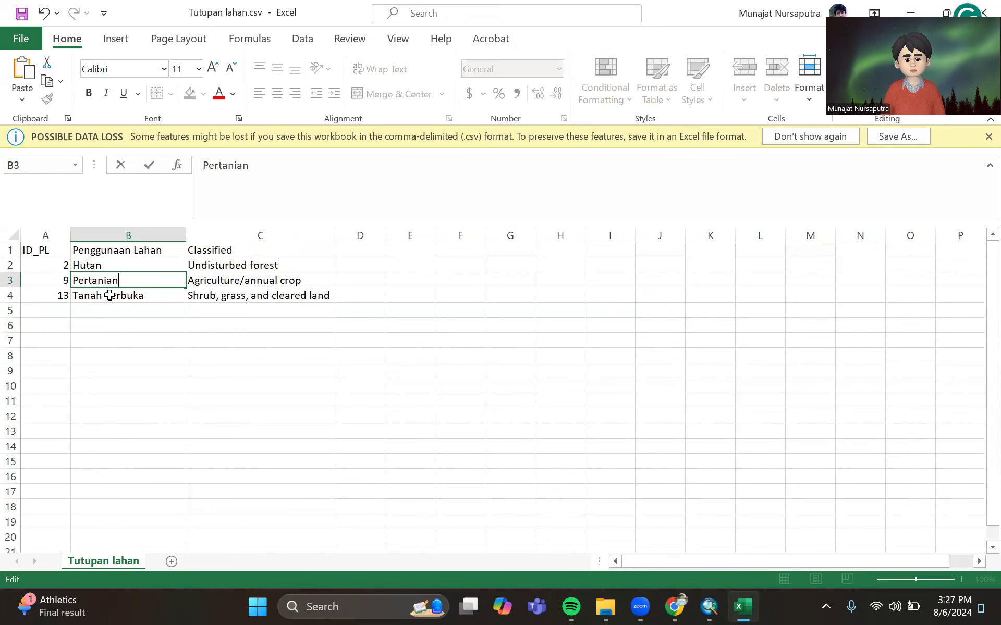
{"action": "left_click", "coordinate": [106, 295]}
{"action": "double_click", "coordinate": [95, 296]}
{"action": "type", "text": "Lahan"}
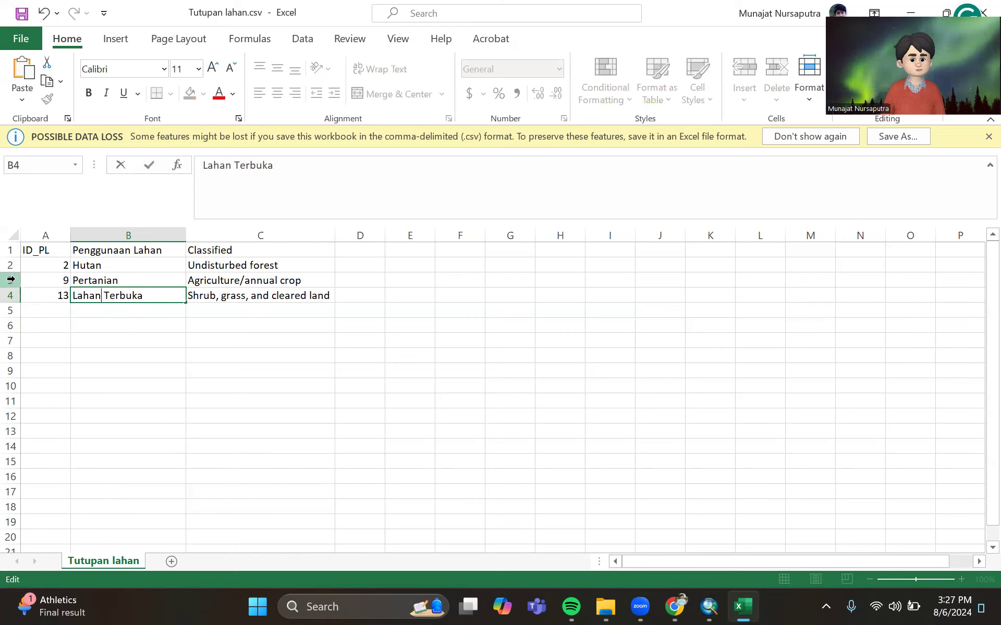
- Renumber the ID_PL values as 1 for Hutan, 2 for Pertanian and 3 for Lahan Terbuka
{"action": "left_click", "coordinate": [55, 267]}
{"action": "type", "text": "1"}
{"action": "left_click", "coordinate": [56, 282]}
{"action": "type", "text": "9"}
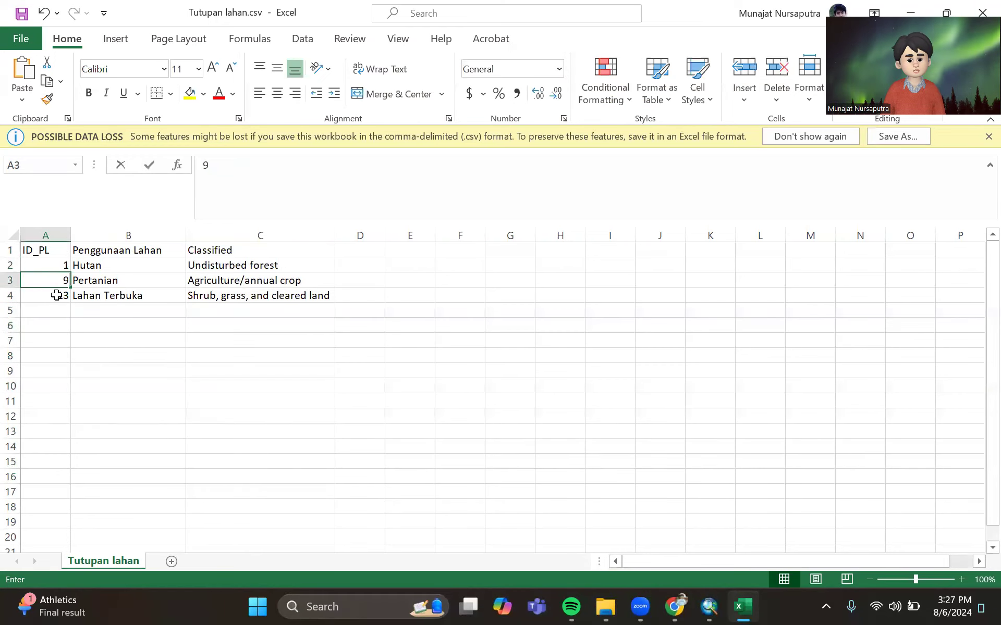
{"action": "key", "text": "BackSpace"}
{"action": "type", "text": "2"}
{"action": "key", "text": "Return"}
{"action": "left_click", "coordinate": [129, 323]}
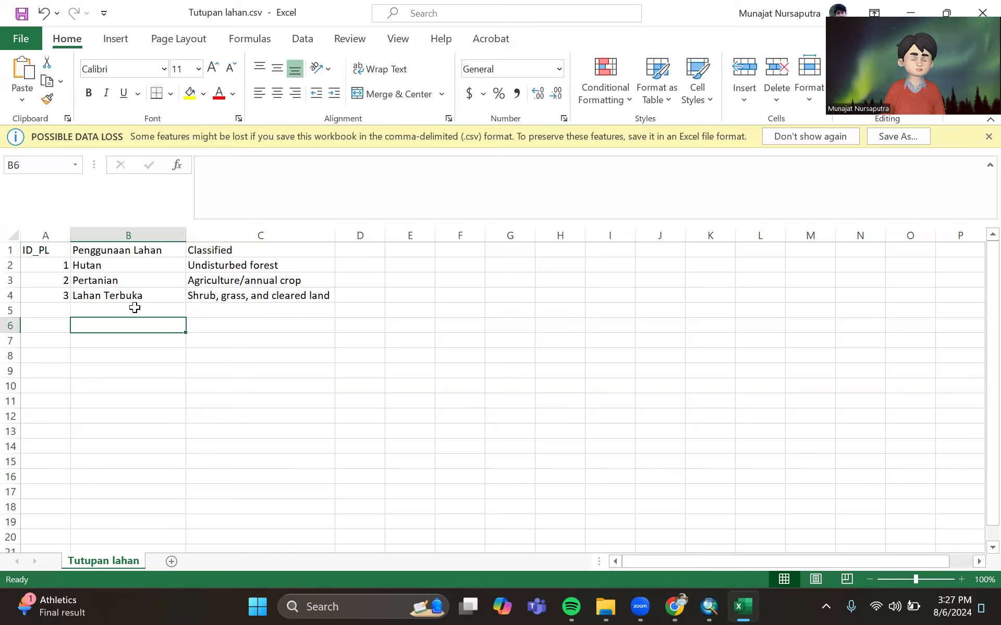
{"action": "left_click", "coordinate": [130, 279]}
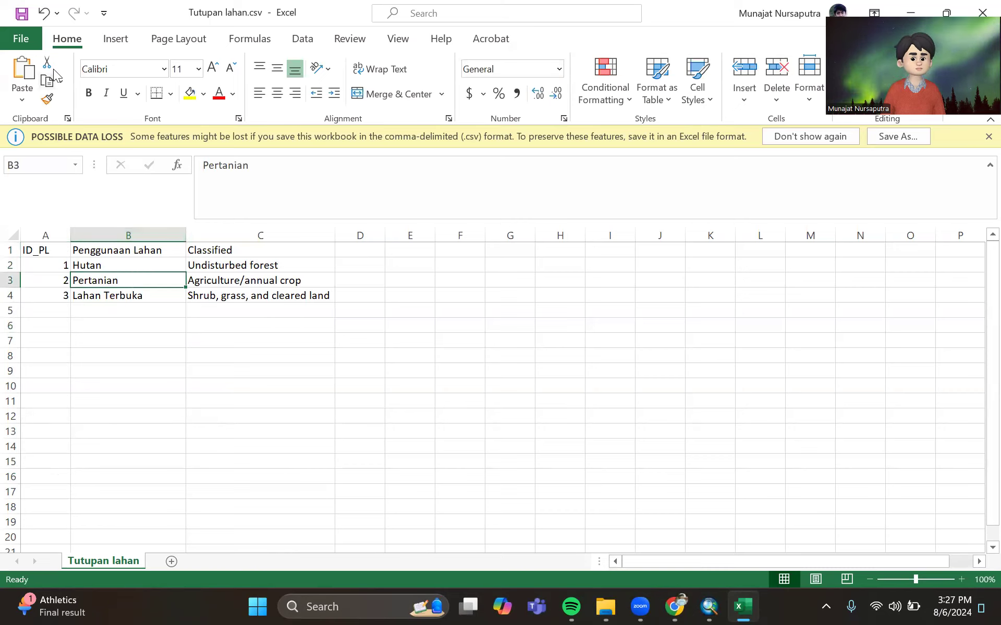
- Save the table as Lookup Table PL.csv in the Lookup Table folder, in CSV UTF-8 format
{"action": "left_click", "coordinate": [25, 41]}
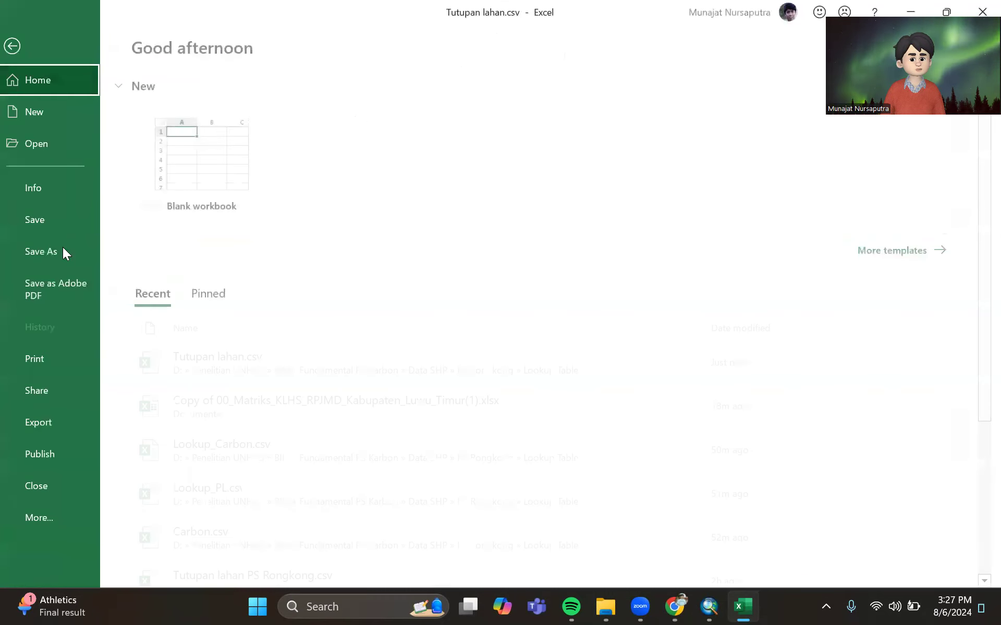
{"action": "left_click", "coordinate": [67, 254]}
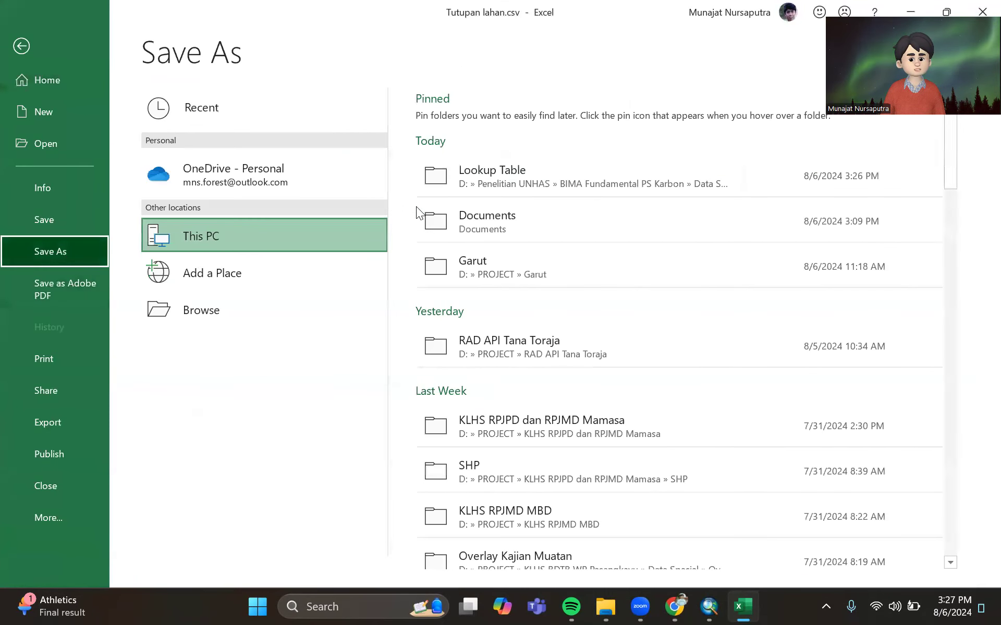
{"action": "left_click", "coordinate": [497, 177]}
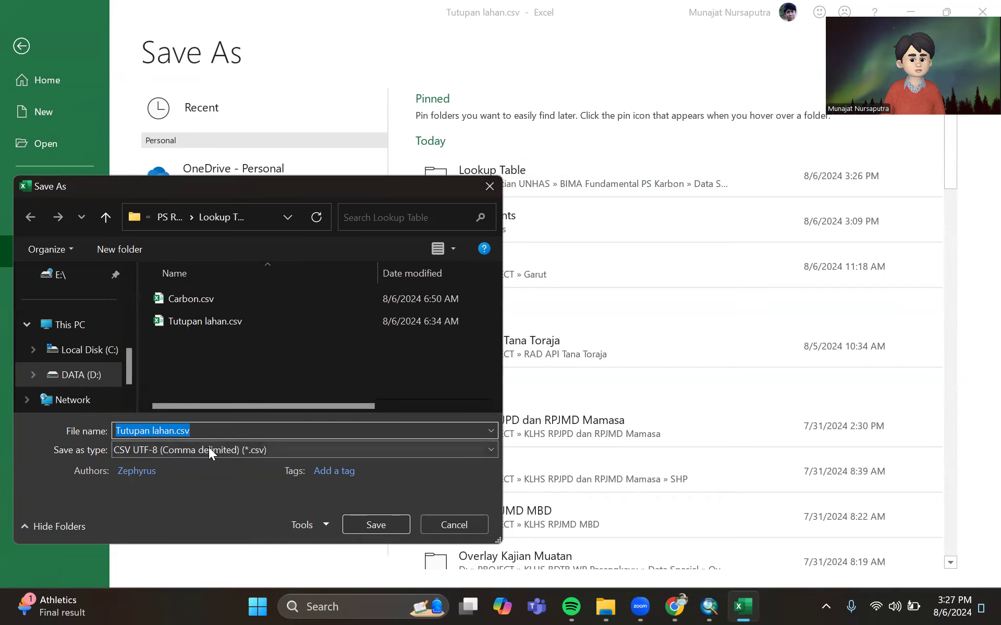
{"action": "left_click", "coordinate": [170, 432]}
{"action": "left_click_drag", "start_coordinate": [175, 432], "coordinate": [78, 409]}
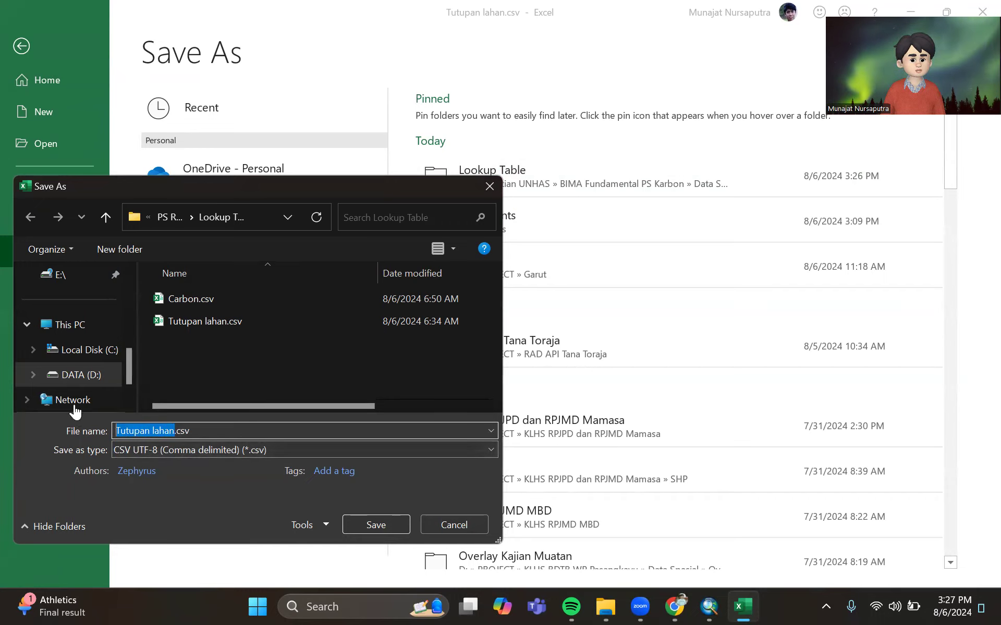
{"action": "type", "text": "Lookup PL"}
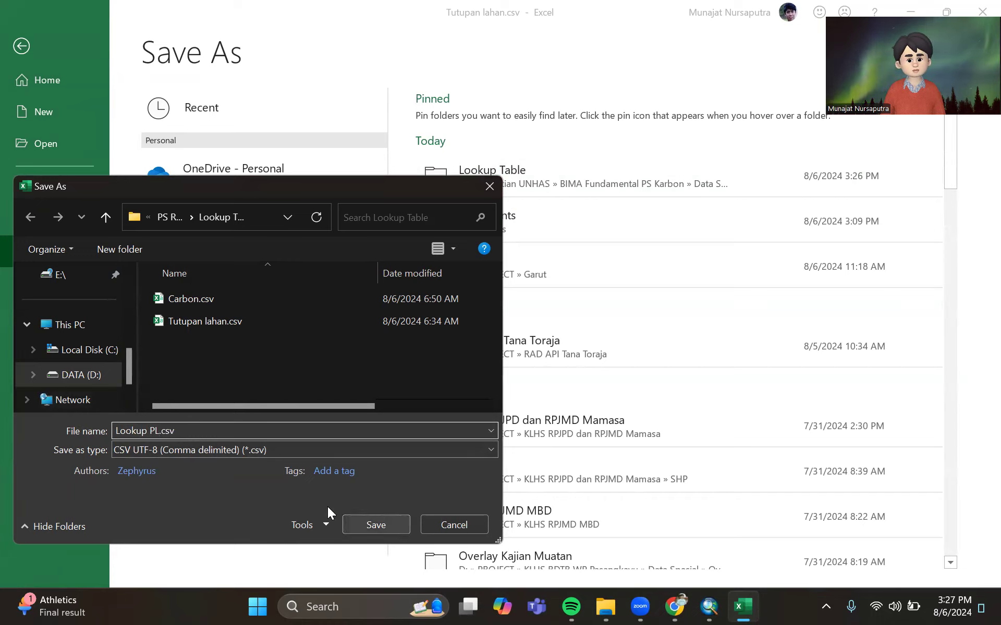
{"action": "left_click", "coordinate": [150, 430]}
{"action": "type", "text": "Table"}
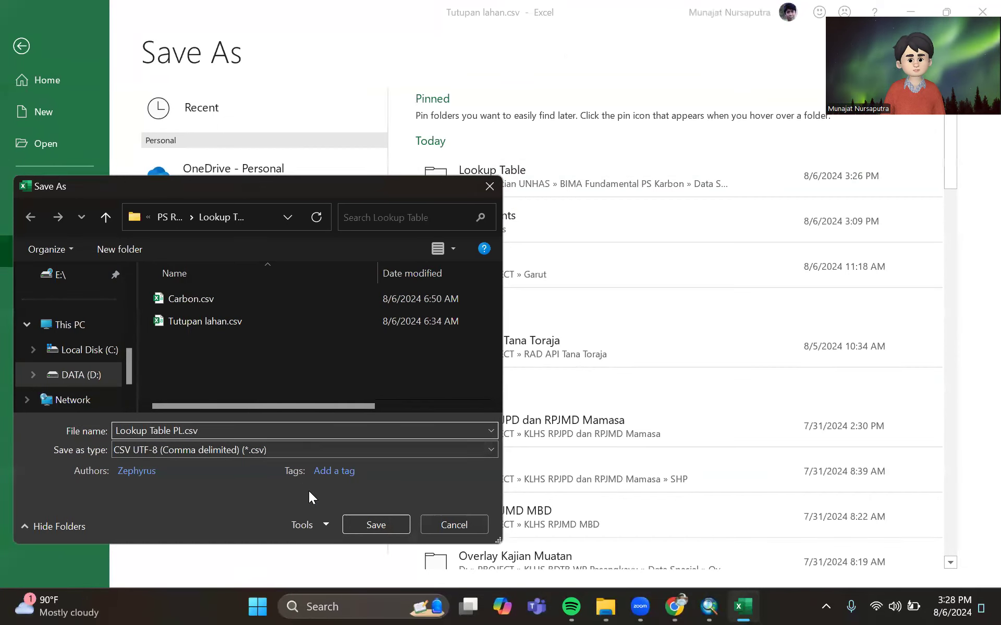
{"action": "left_click", "coordinate": [359, 518]}
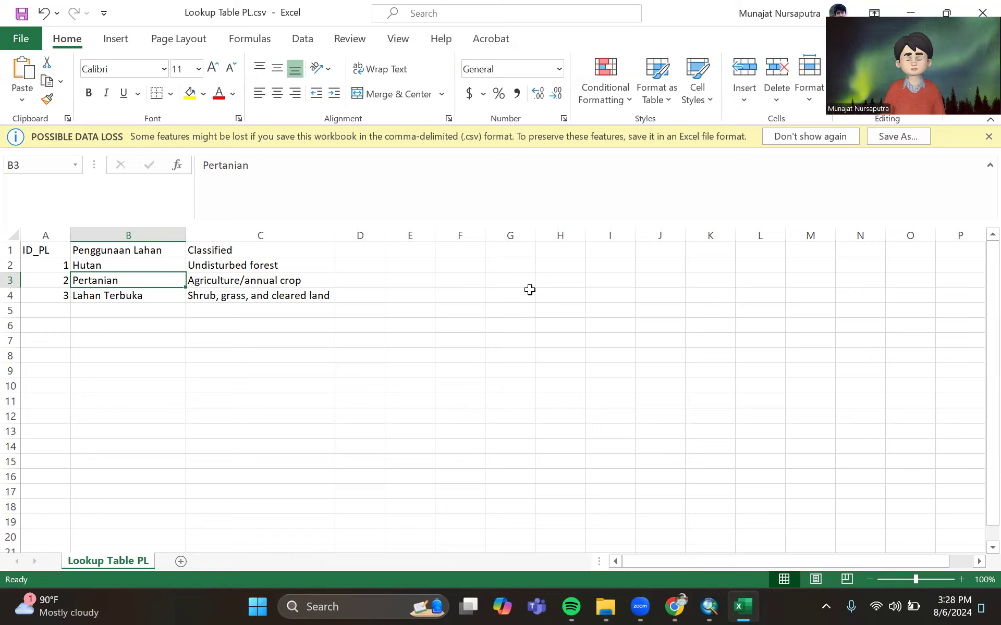
- Open Carbon.csv from the Lookup Table folder, fit column B to its contents and widen column C
{"action": "left_click", "coordinate": [604, 607]}
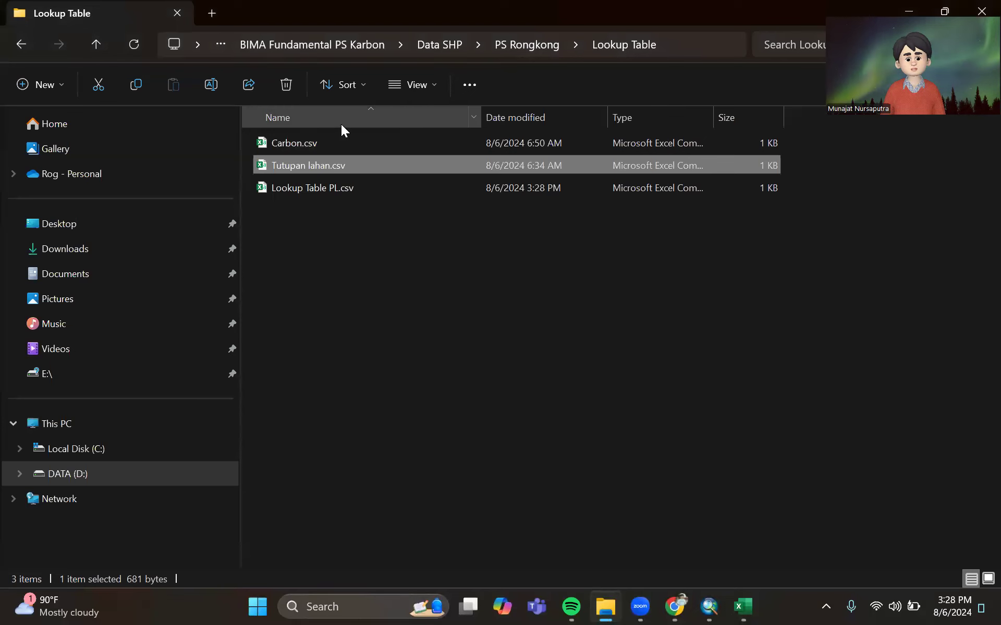
{"action": "double_click", "coordinate": [326, 140]}
{"action": "left_click", "coordinate": [472, 276]}
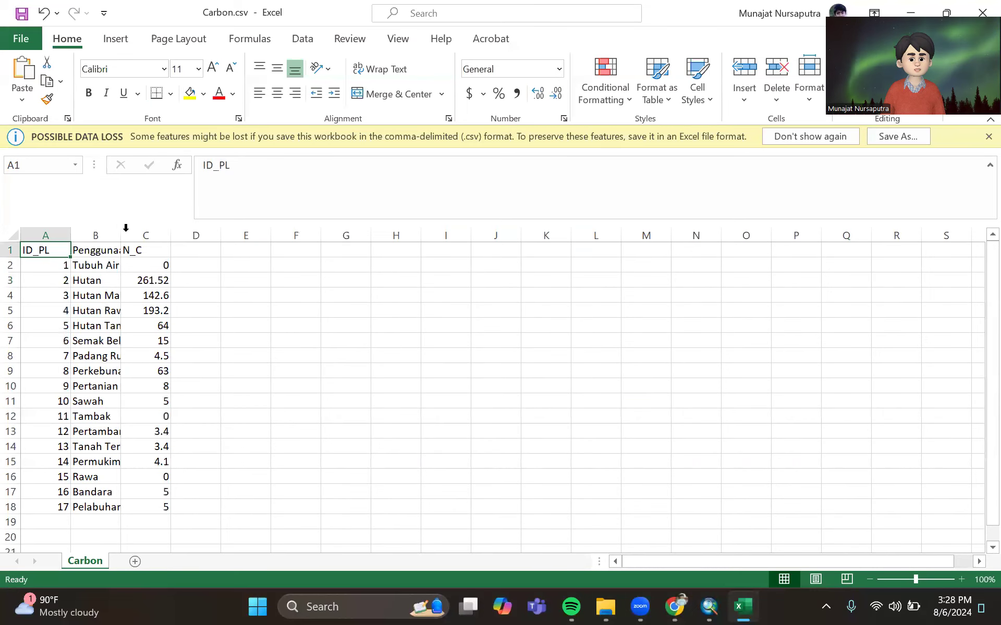
{"action": "double_click", "coordinate": [121, 235]}
{"action": "left_click_drag", "start_coordinate": [236, 235], "coordinate": [246, 235]}
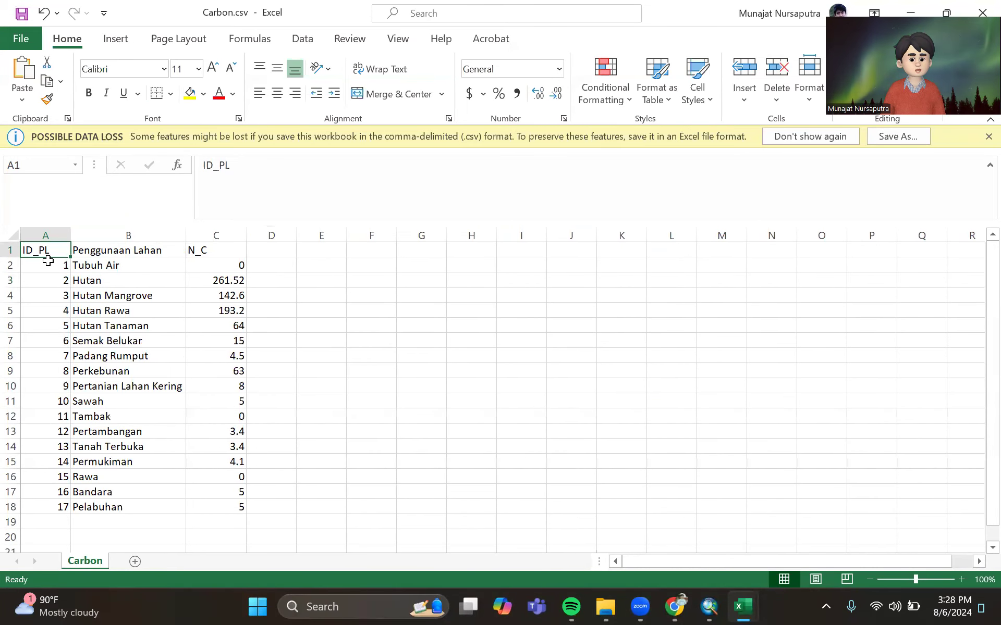
- Examine the ID_PL, Penggunaan Lahan and N_C headers and the carbon value assigned to each land cover type
{"action": "left_click_drag", "start_coordinate": [48, 249], "coordinate": [232, 251]}
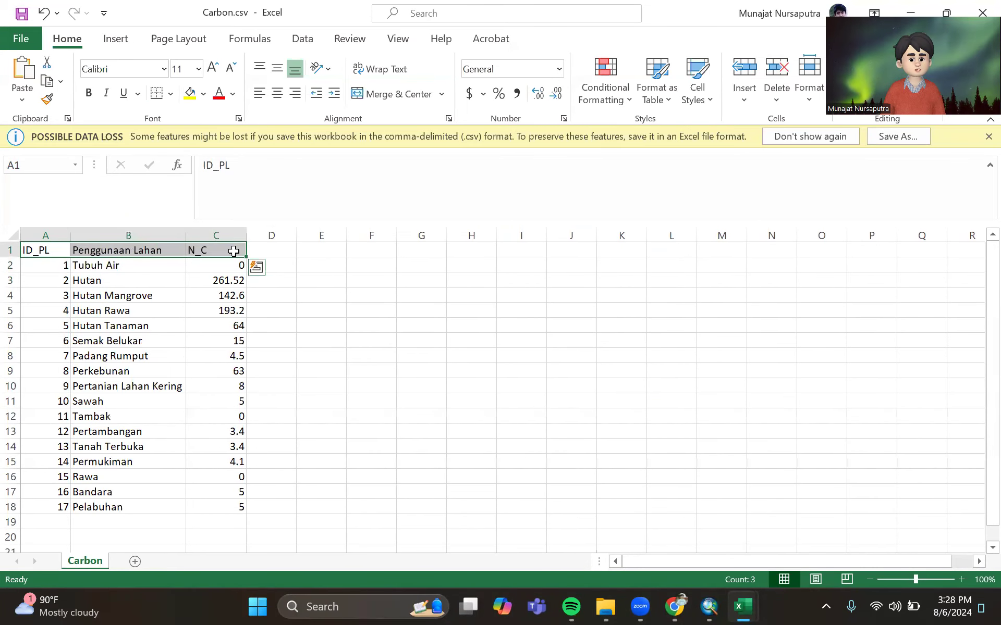
{"action": "left_click", "coordinate": [148, 296]}
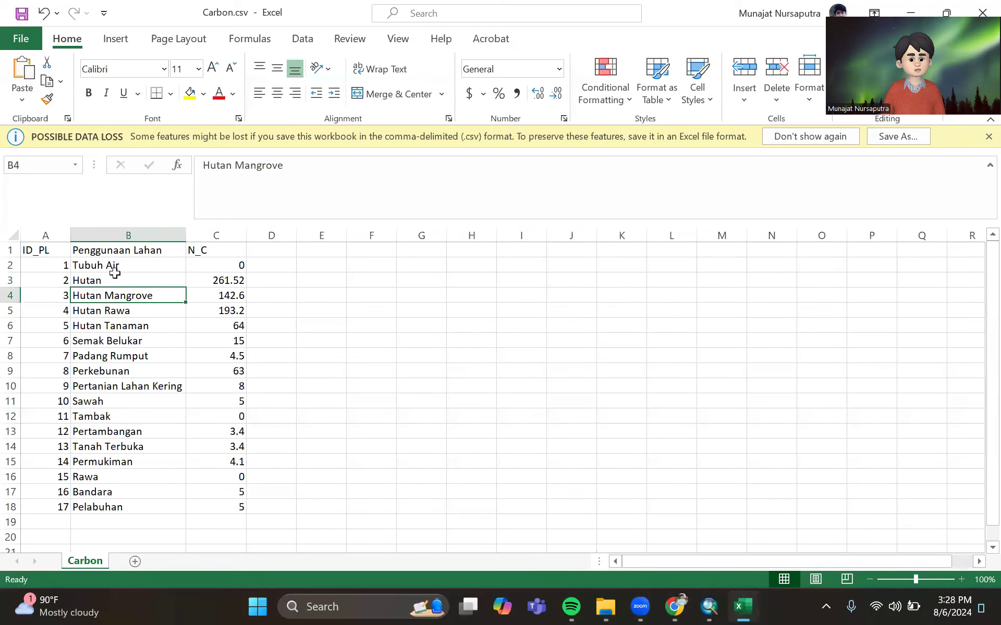
{"action": "left_click", "coordinate": [53, 252]}
{"action": "left_click", "coordinate": [115, 250]}
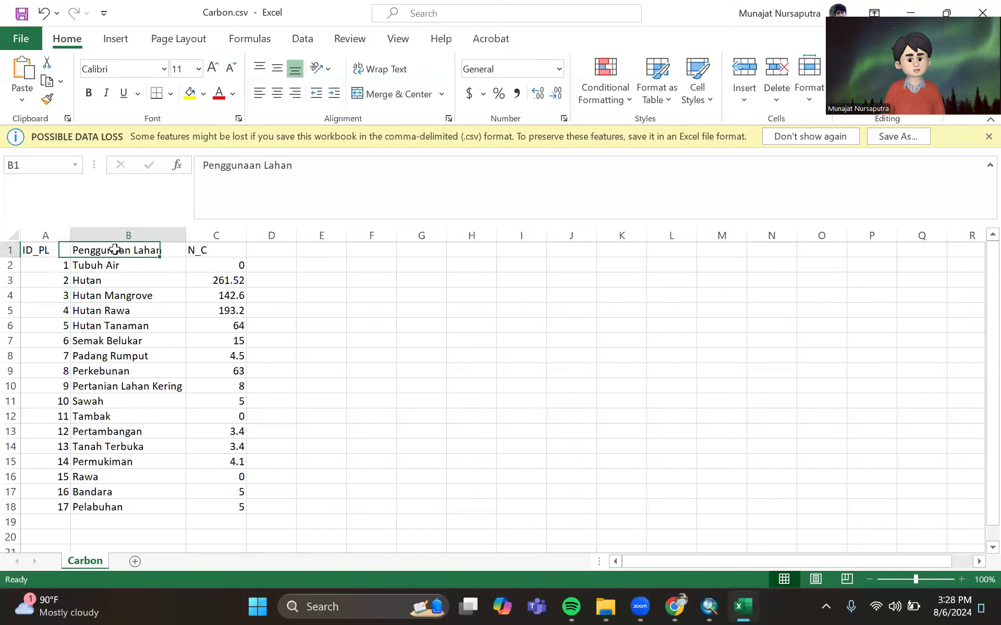
{"action": "left_click", "coordinate": [209, 250]}
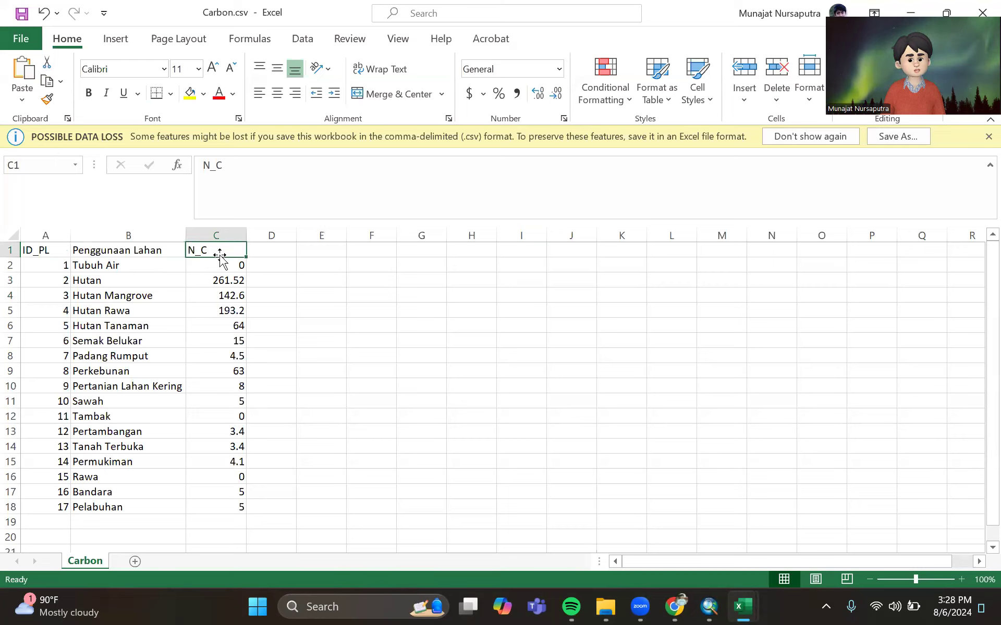
{"action": "left_click", "coordinate": [131, 264]}
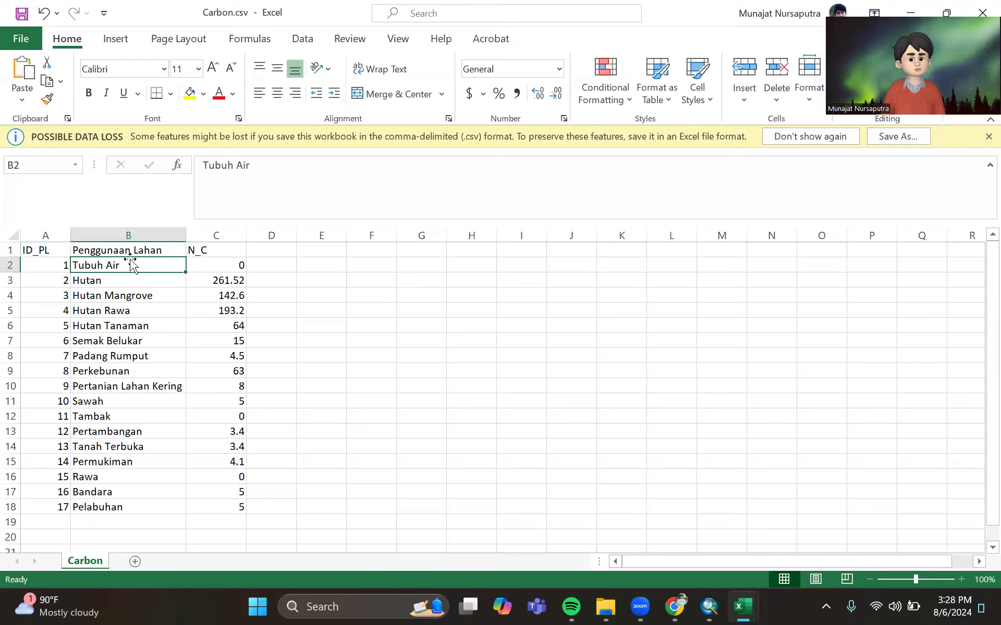
{"action": "left_click_drag", "start_coordinate": [107, 264], "coordinate": [106, 508]}
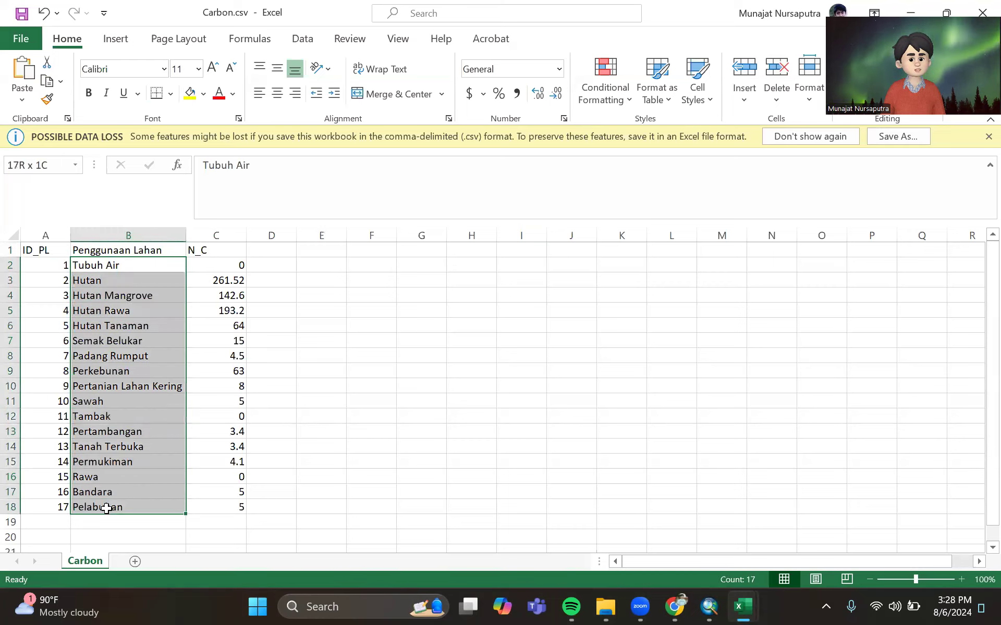
{"action": "left_click_drag", "start_coordinate": [223, 261], "coordinate": [223, 508]}
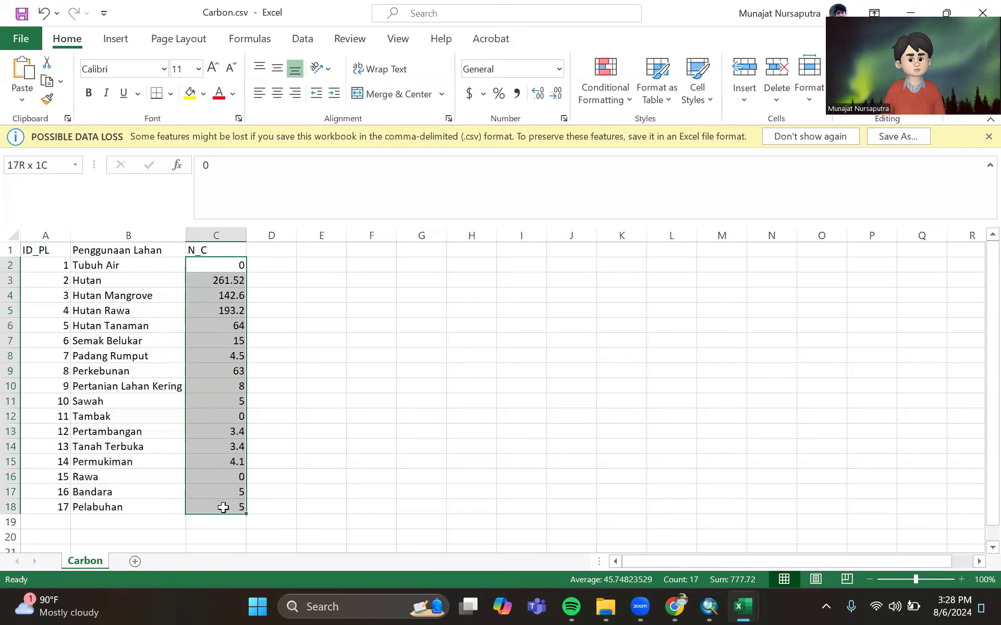
{"action": "left_click", "coordinate": [140, 325]}
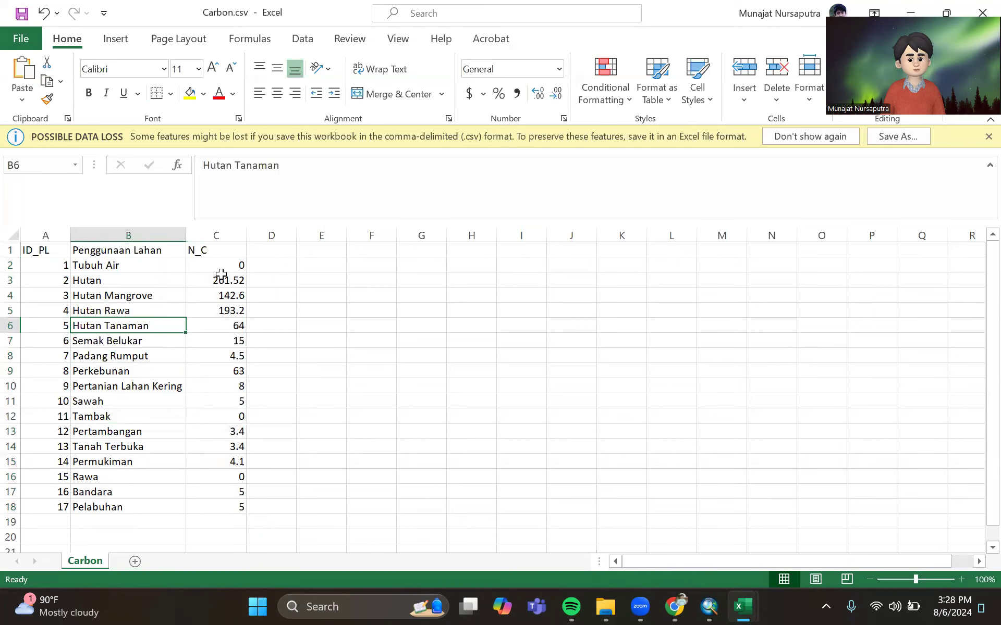
{"action": "left_click_drag", "start_coordinate": [226, 261], "coordinate": [221, 505]}
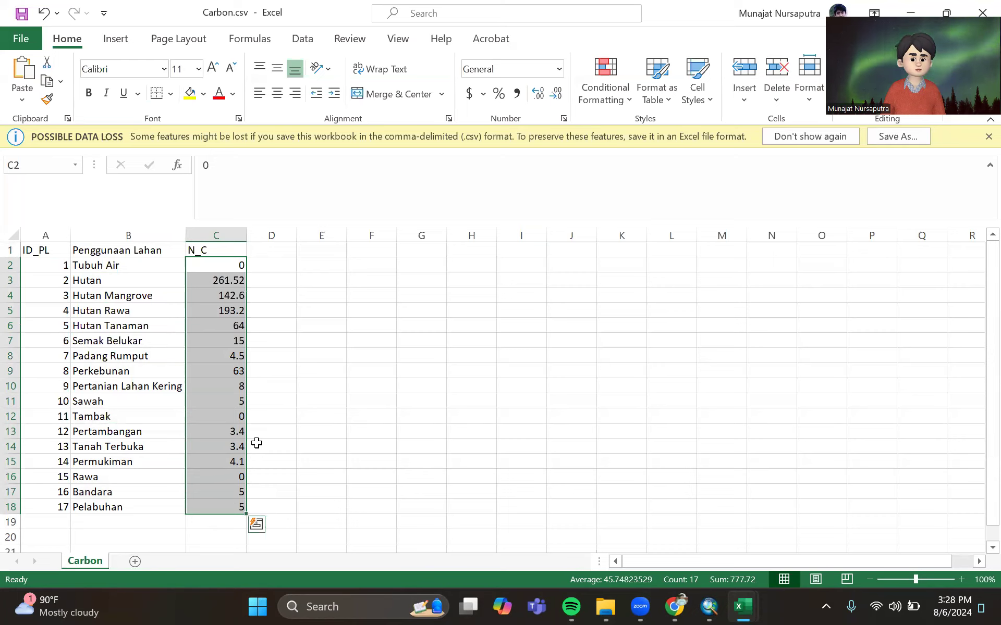
{"action": "left_click", "coordinate": [232, 311]}
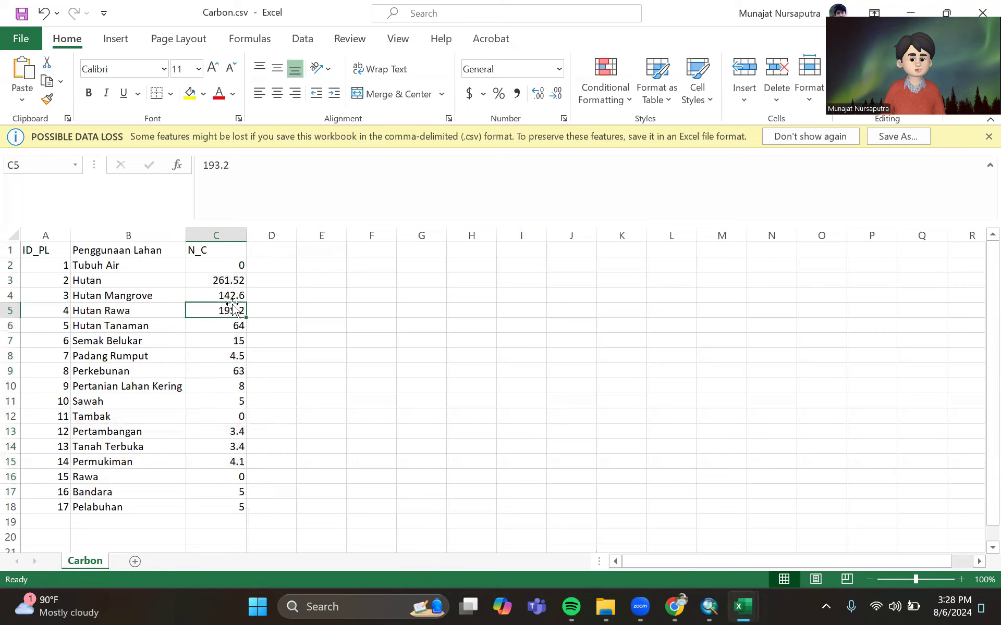
{"action": "left_click", "coordinate": [229, 275]}
{"action": "left_click_drag", "start_coordinate": [230, 263], "coordinate": [223, 298]}
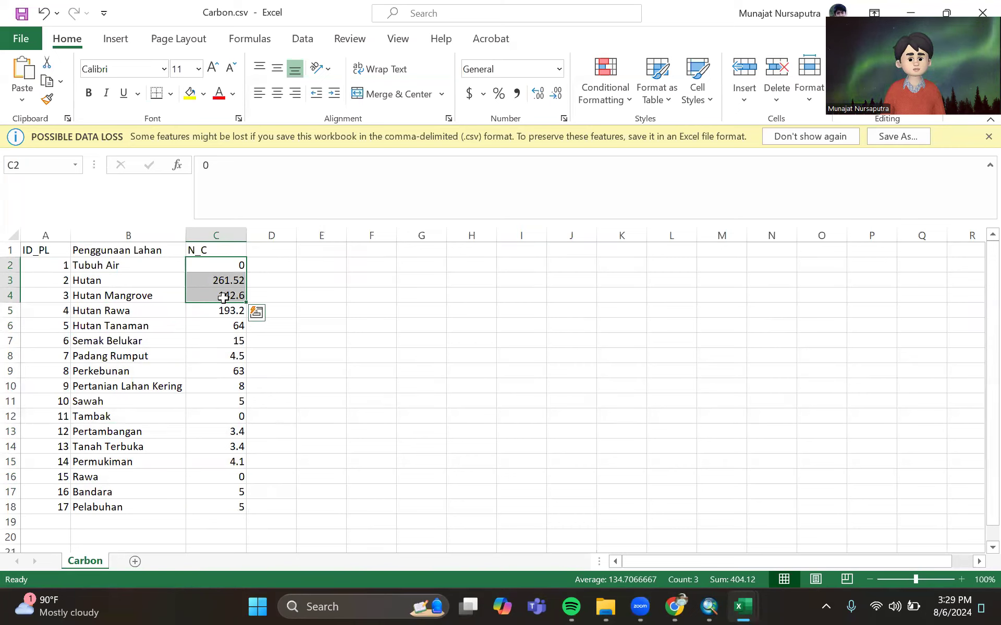
{"action": "left_click", "coordinate": [217, 313]}
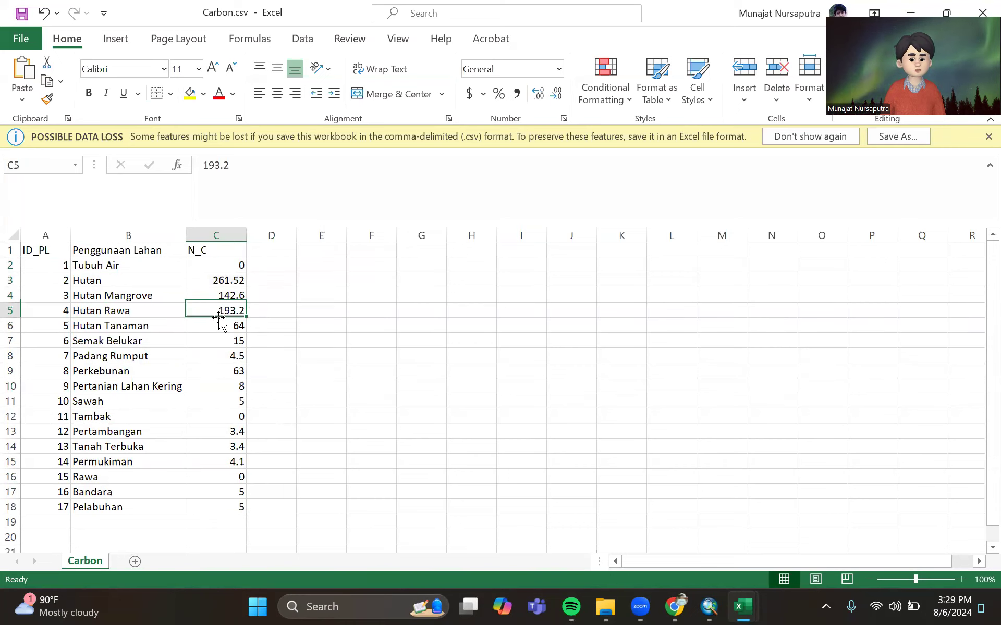
- Delete all land cover rows from the carbon table except Hutan, Pertanian Lahan Kering and Tanah Terbuka
{"action": "left_click", "coordinate": [10, 266]}
{"action": "right_click", "coordinate": [11, 266]}
{"action": "left_click", "coordinate": [57, 421]}
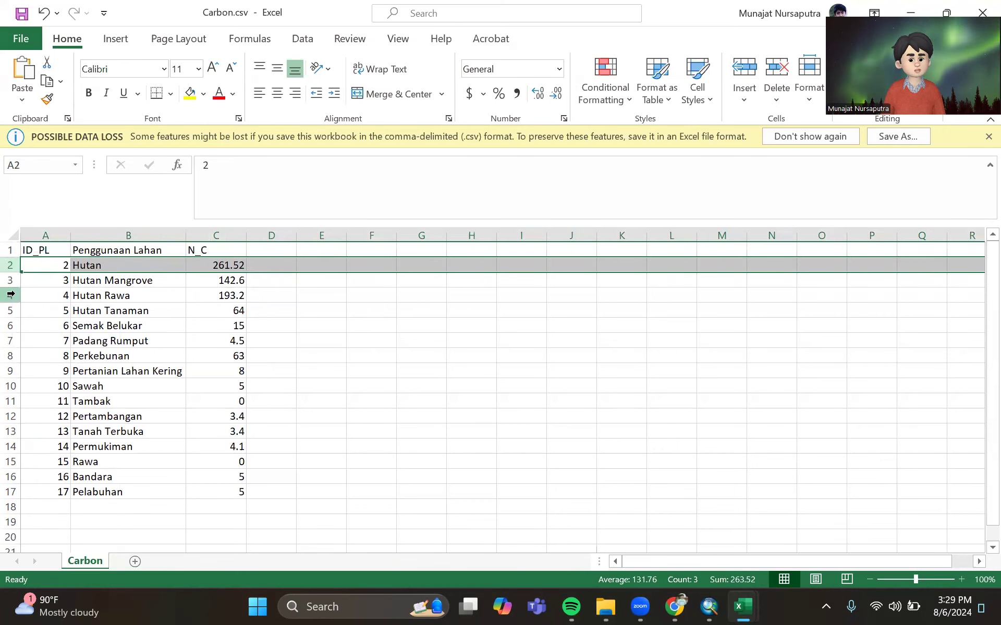
{"action": "left_click_drag", "start_coordinate": [11, 282], "coordinate": [10, 352]}
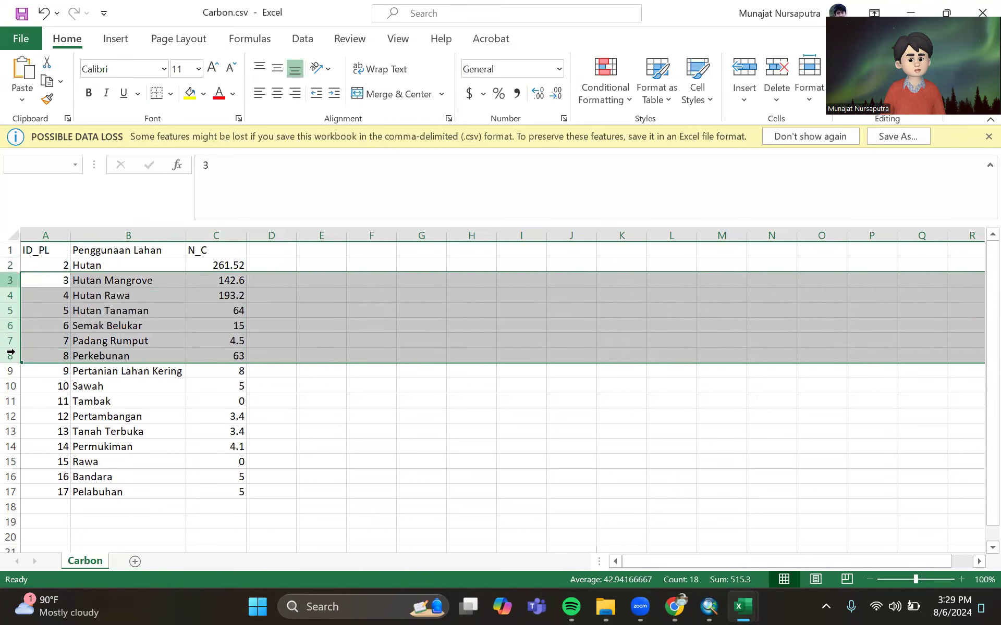
{"action": "right_click", "coordinate": [10, 353]}
{"action": "left_click", "coordinate": [49, 225]}
{"action": "left_click_drag", "start_coordinate": [11, 295], "coordinate": [19, 371]}
{"action": "right_click", "coordinate": [10, 327]}
{"action": "left_click", "coordinate": [49, 201]}
{"action": "right_click", "coordinate": [19, 371]}
{"action": "left_click", "coordinate": [57, 244]}
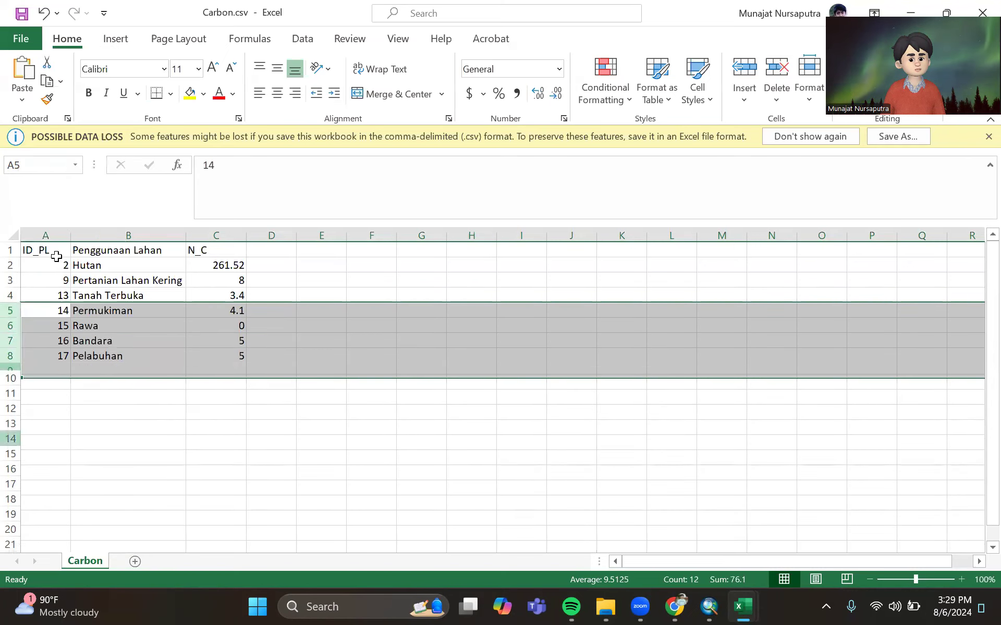
- Renumber the carbon table's ID_PL values as 1, 2 and 3 from Hutan down to Tanah Terbuka
{"action": "left_click", "coordinate": [58, 267]}
{"action": "type", "text": "1"}
{"action": "left_click", "coordinate": [60, 277]}
{"action": "type", "text": "2"}
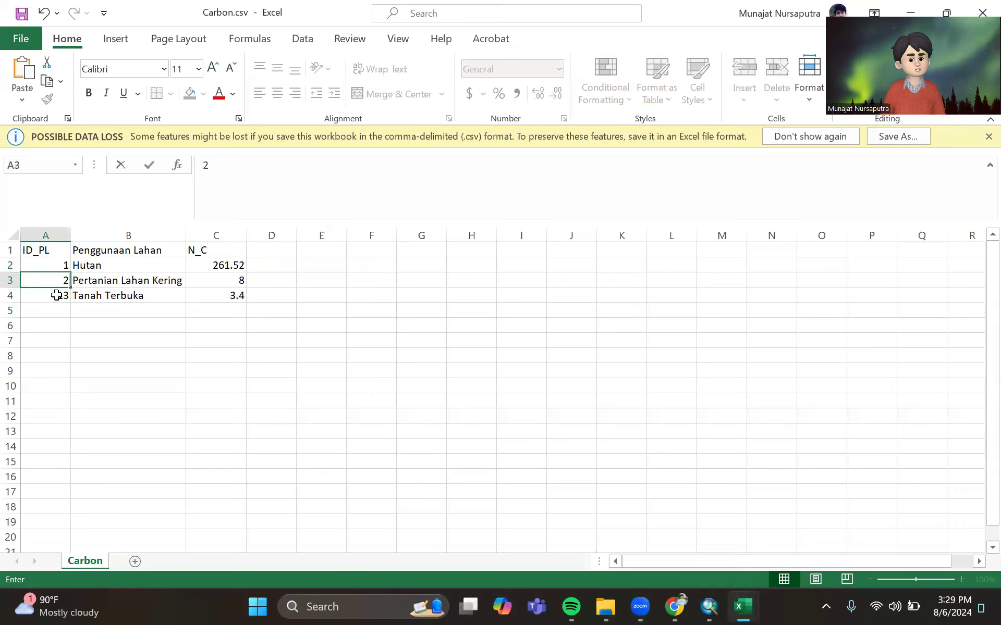
{"action": "key", "text": "Return"}
- Replace the three land cover names in Carbon.csv with those copied from B2:B4 of Lookup Table PL.csv
{"action": "left_click_drag", "start_coordinate": [126, 264], "coordinate": [131, 295]}
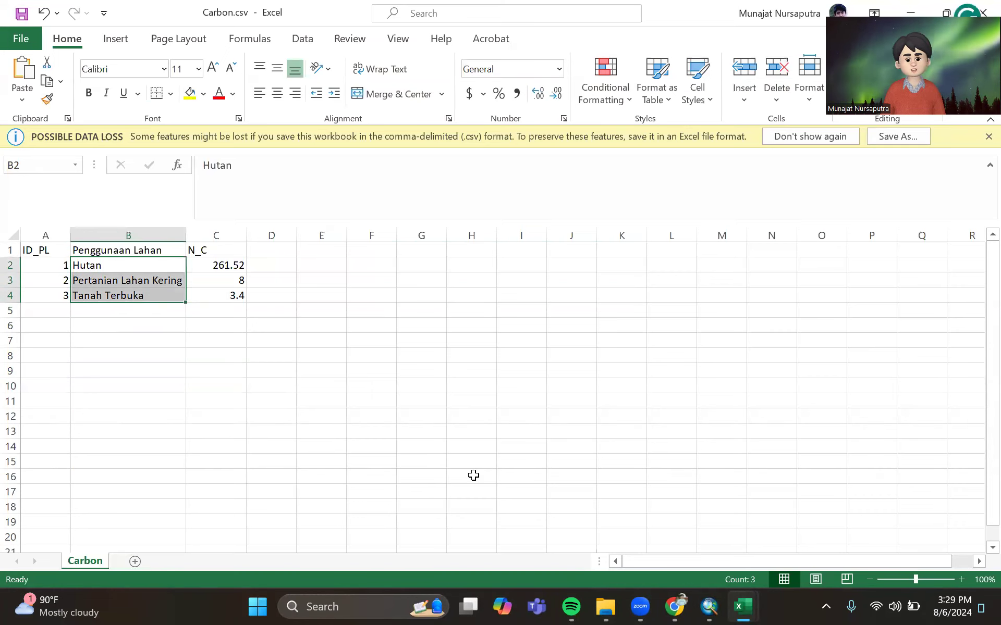
{"action": "key", "text": "alt+Tab"}
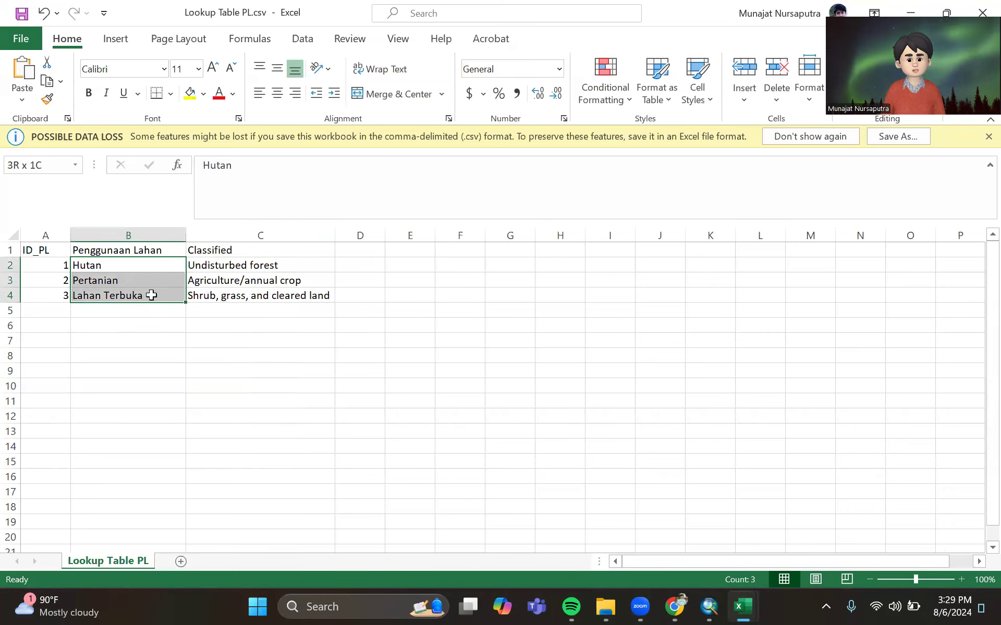
{"action": "key", "text": "ctrl+c"}
{"action": "mouse_move", "coordinate": [743, 606]}
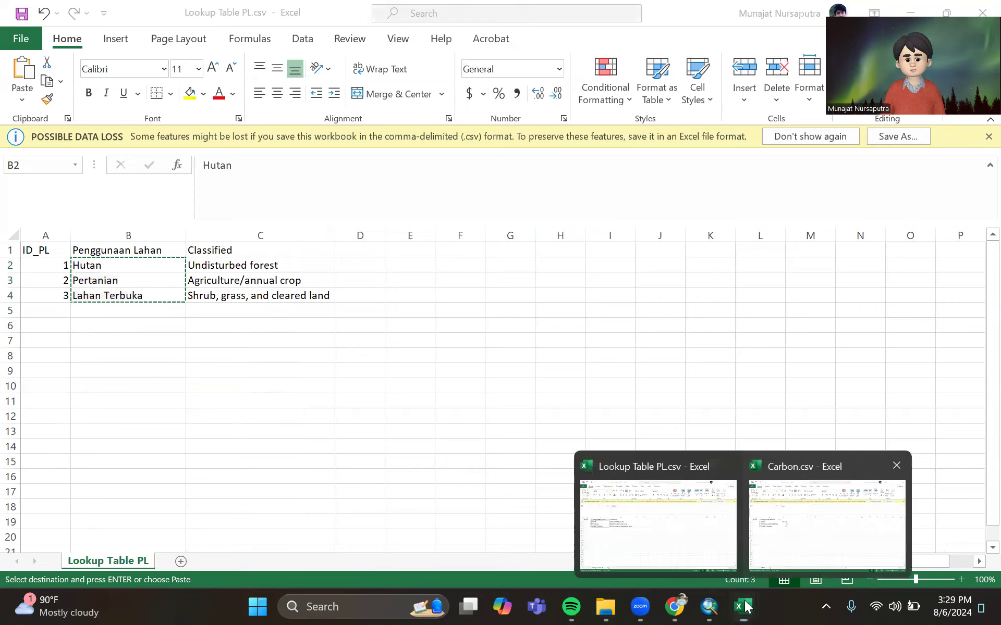
{"action": "left_click", "coordinate": [826, 521]}
{"action": "left_click", "coordinate": [333, 263]}
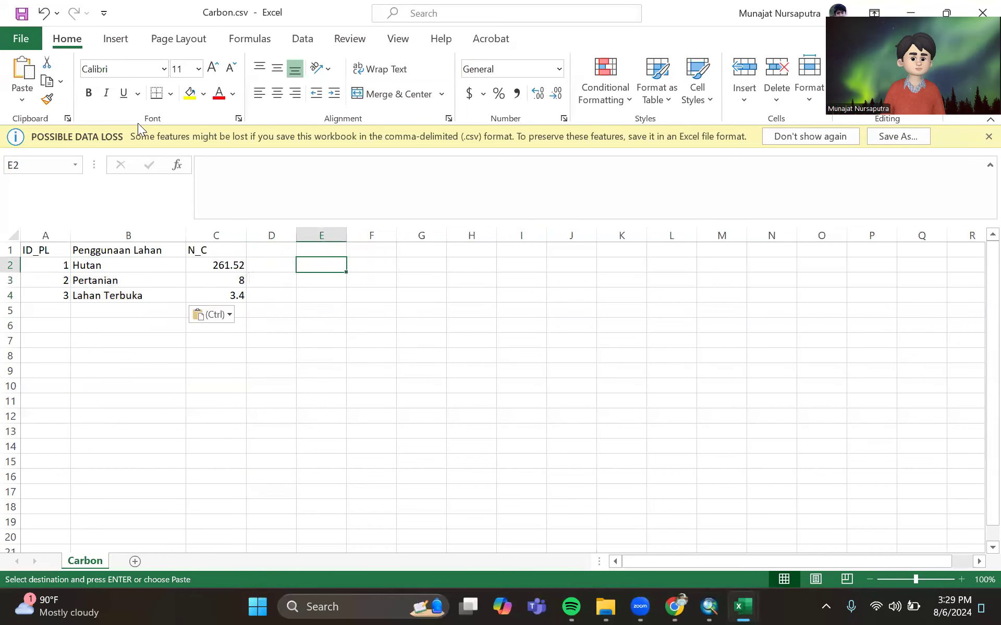
- Save the carbon table as Lookup Table Carbon in CSV UTF-8 format in the Lookup Table folder and close the open workbooks
{"action": "left_click", "coordinate": [22, 42]}
{"action": "left_click", "coordinate": [70, 243]}
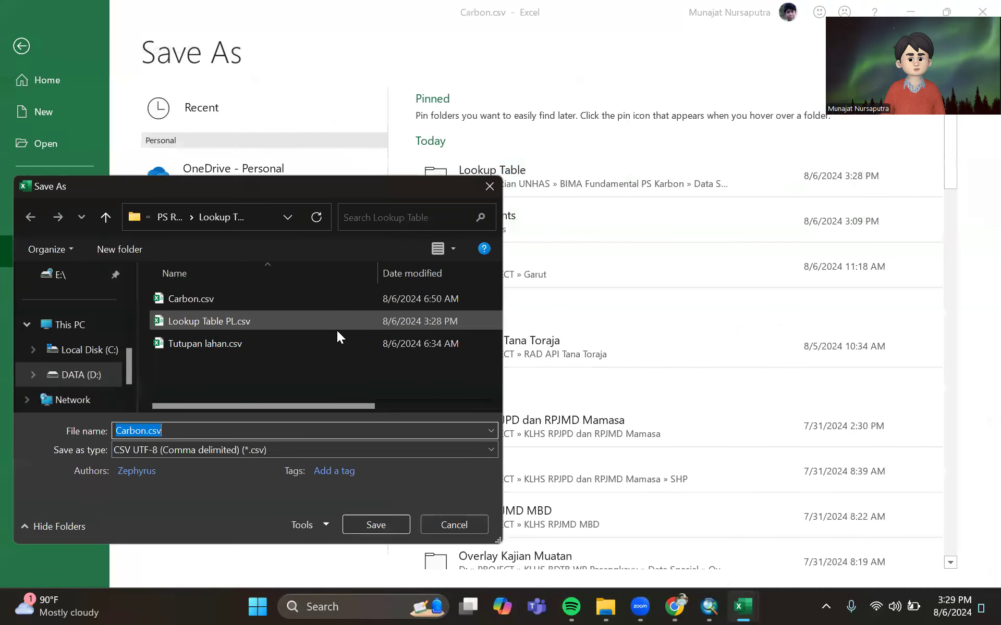
{"action": "type", "text": "Look"}
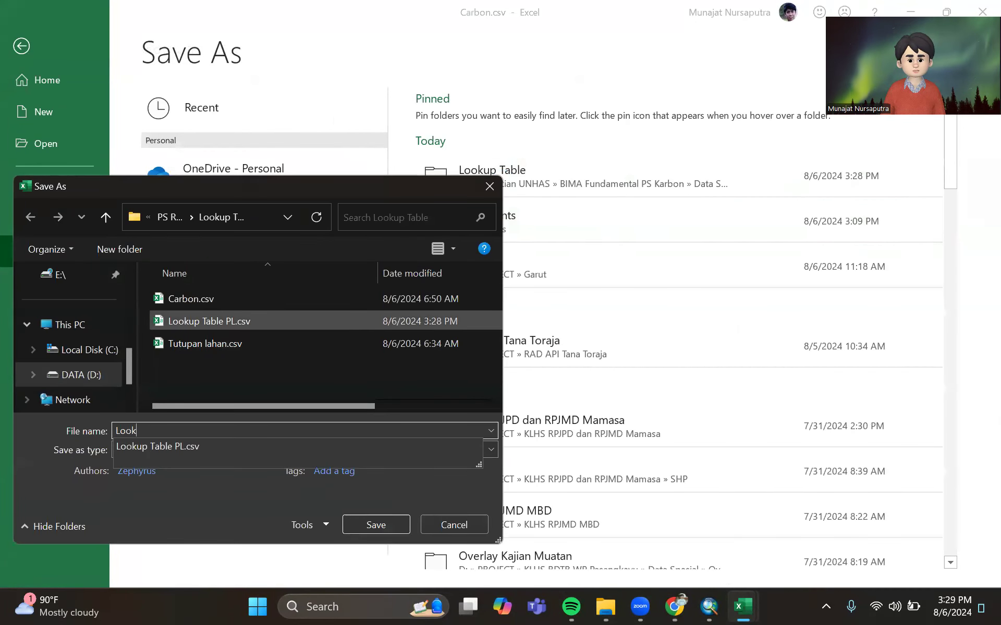
{"action": "type", "text": "up Table Ca"}
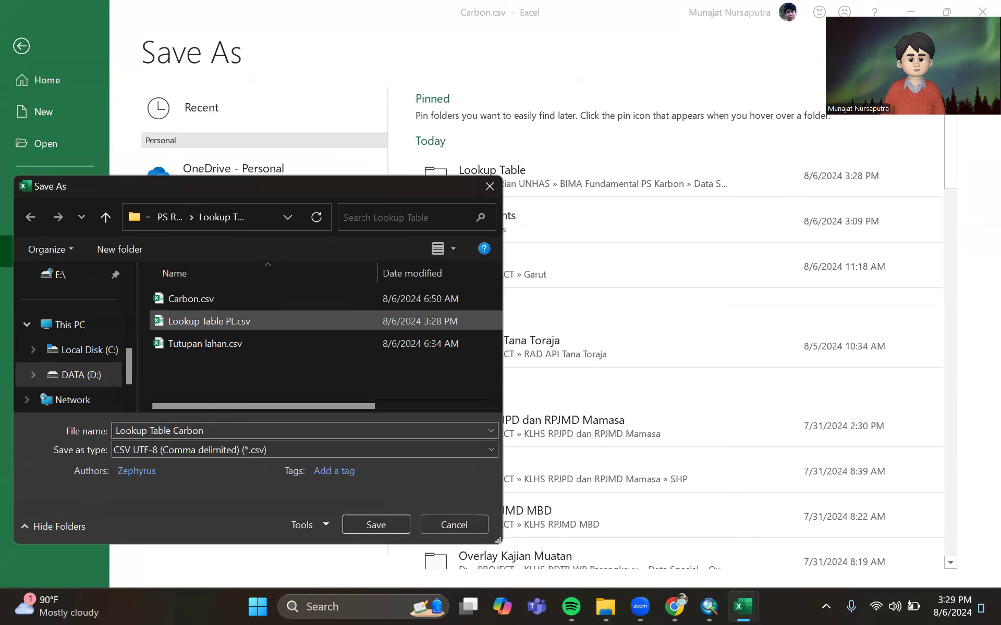
{"action": "type", "text": "rbon"}
{"action": "key", "text": "Return"}
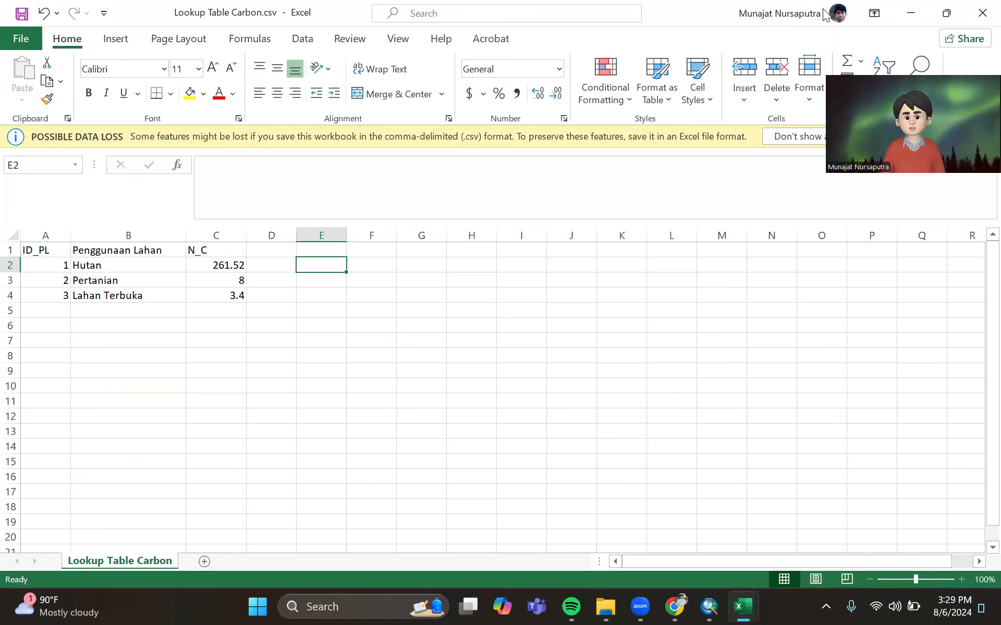
{"action": "left_click", "coordinate": [982, 13]}
{"action": "left_click", "coordinate": [982, 13]}
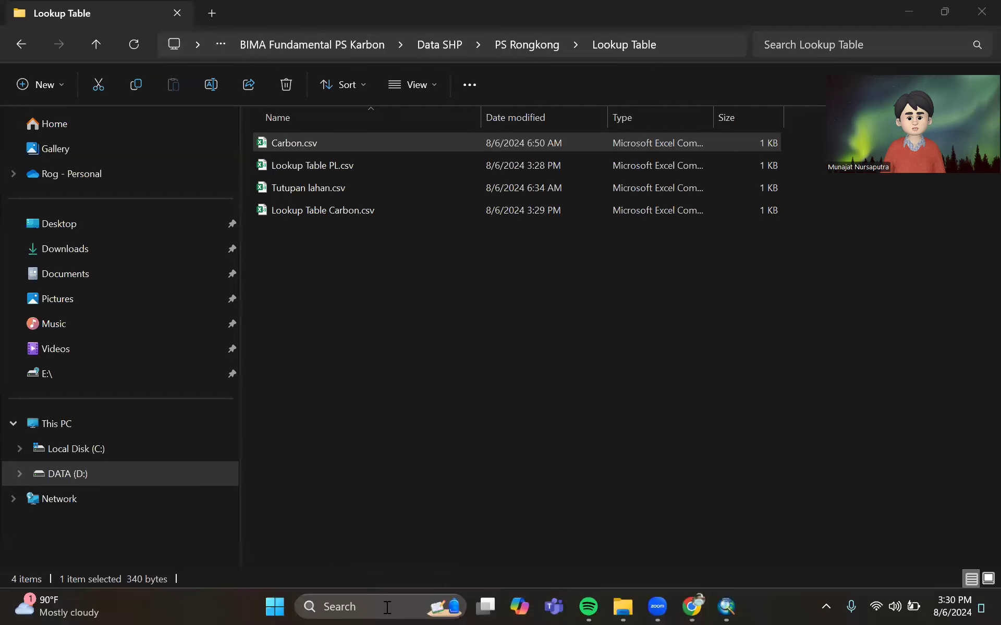
- Search the computer for lumens and launch the LUMENS application
{"action": "left_click", "coordinate": [389, 606]}
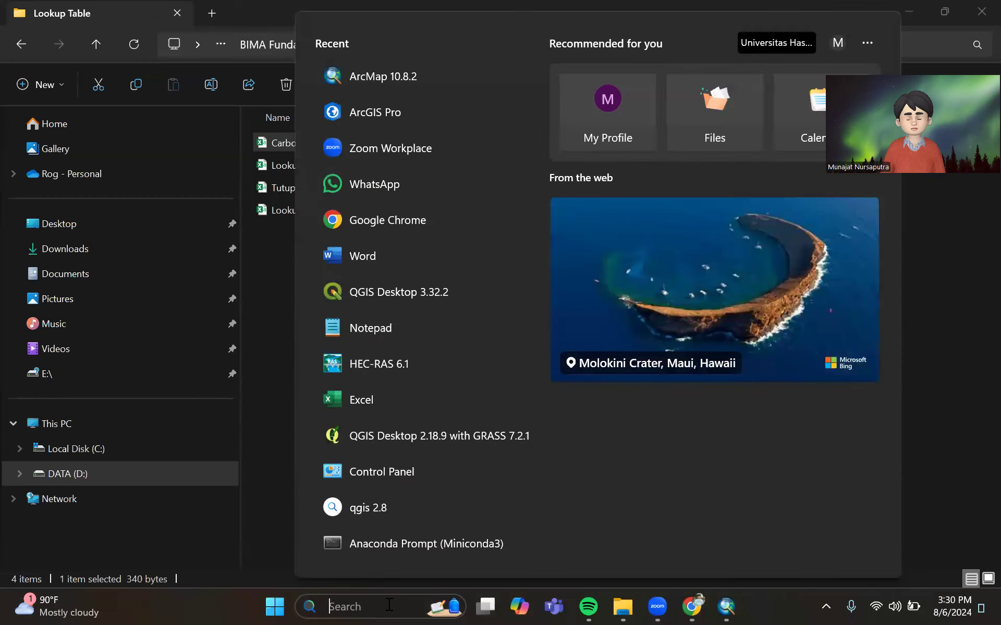
{"action": "type", "text": "lumen"}
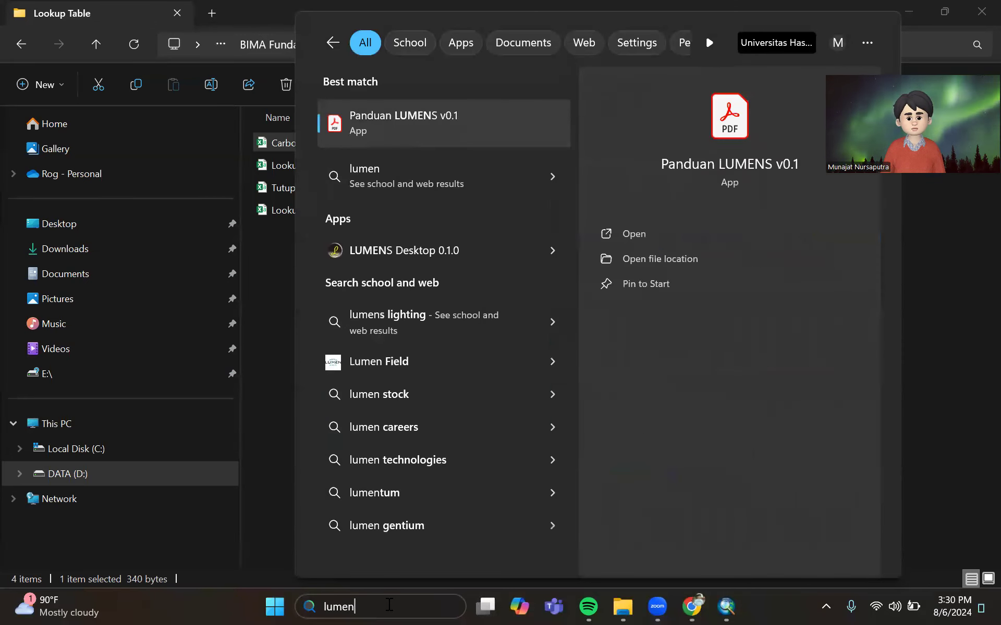
{"action": "type", "text": "s"}
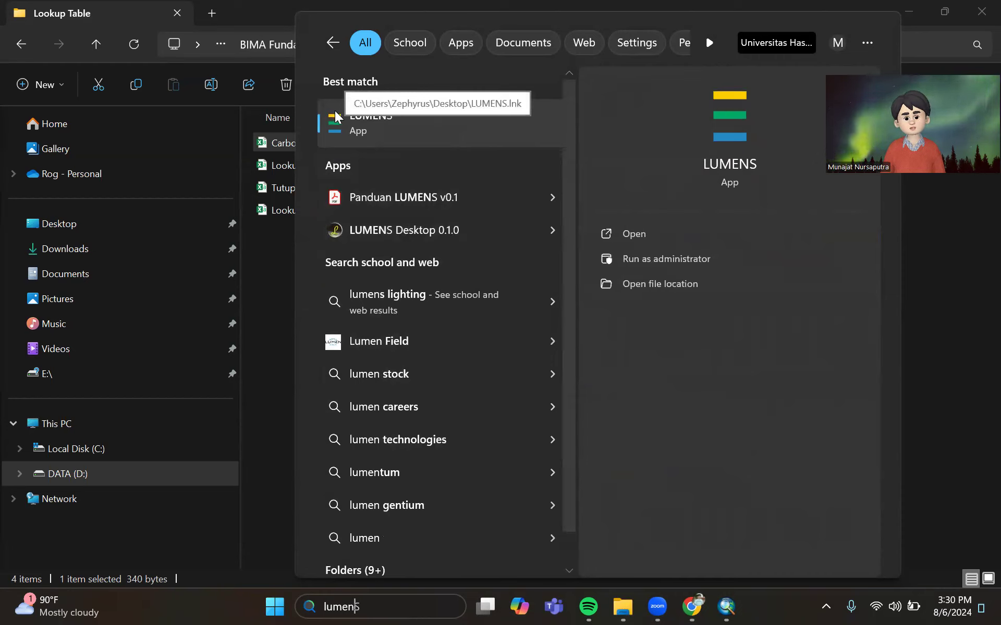
{"action": "left_click", "coordinate": [398, 132]}
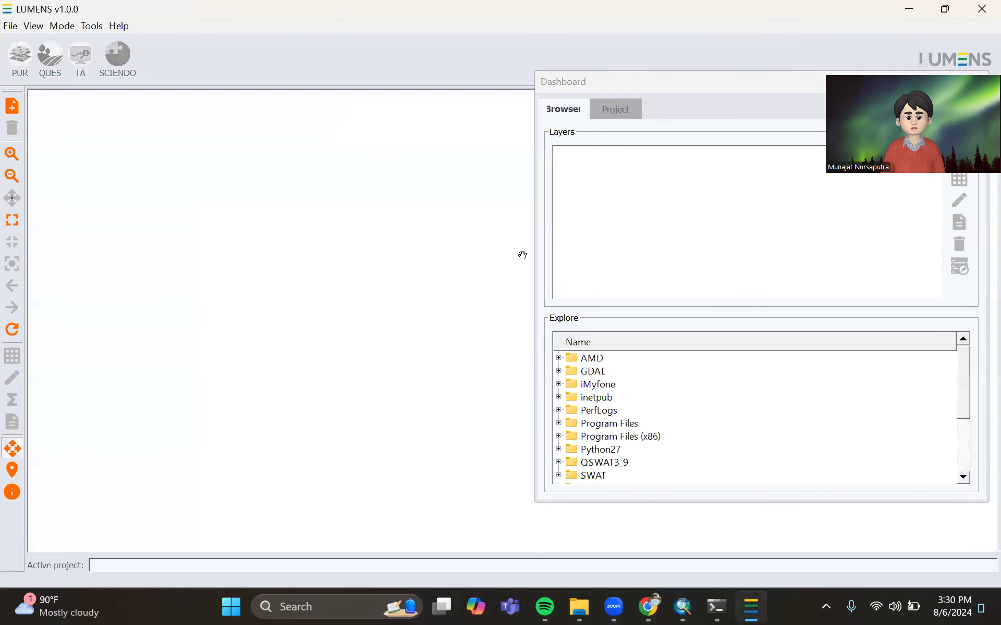
- Move the LUMENS Dashboard aside and start creating a new project from it
{"action": "left_click", "coordinate": [657, 86]}
{"action": "left_click_drag", "start_coordinate": [654, 83], "coordinate": [423, 47]}
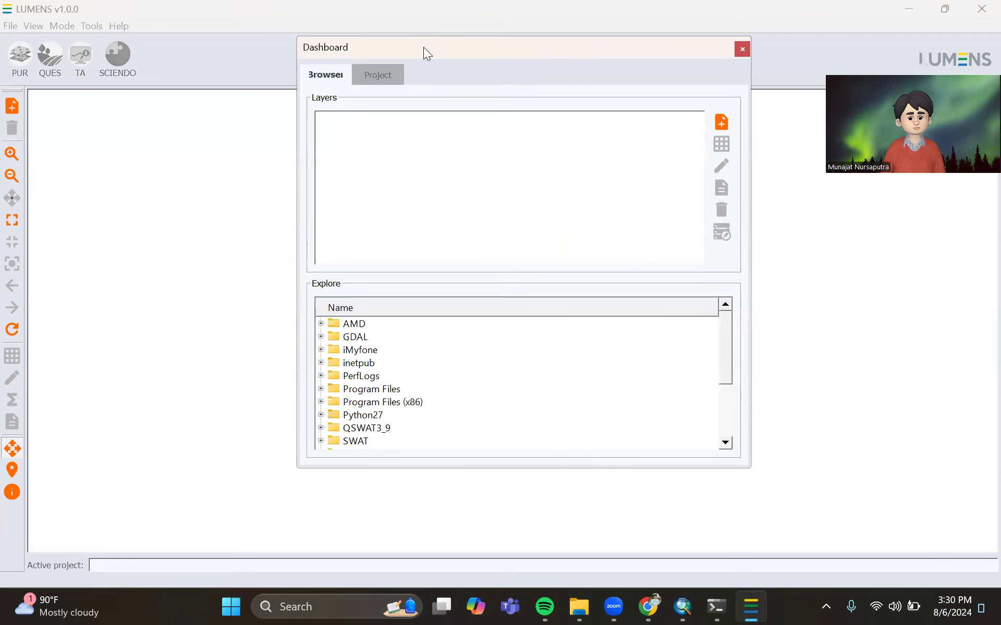
{"action": "left_click", "coordinate": [392, 74]}
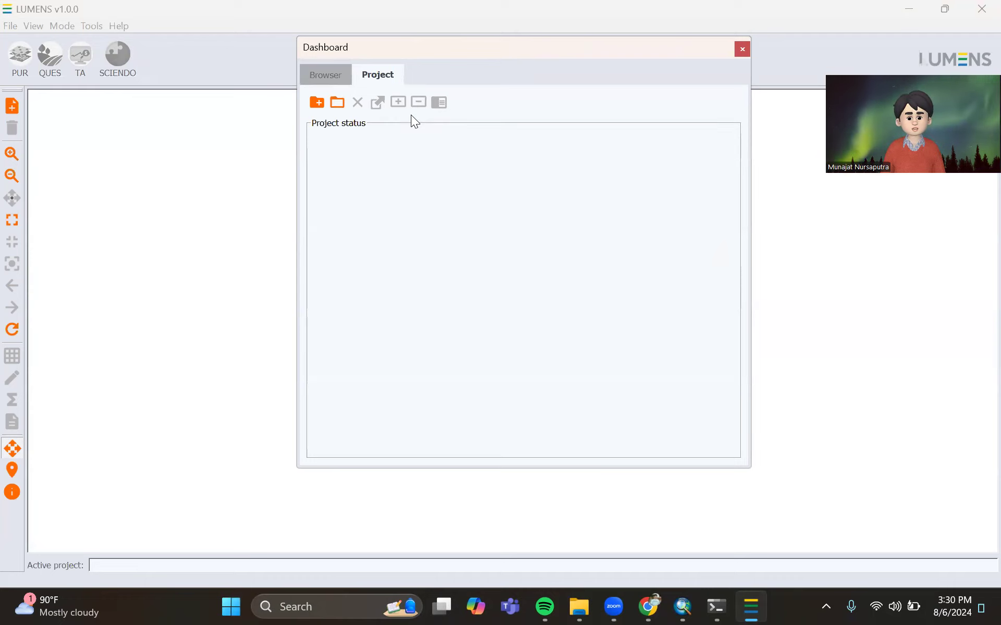
{"action": "left_click", "coordinate": [318, 104]}
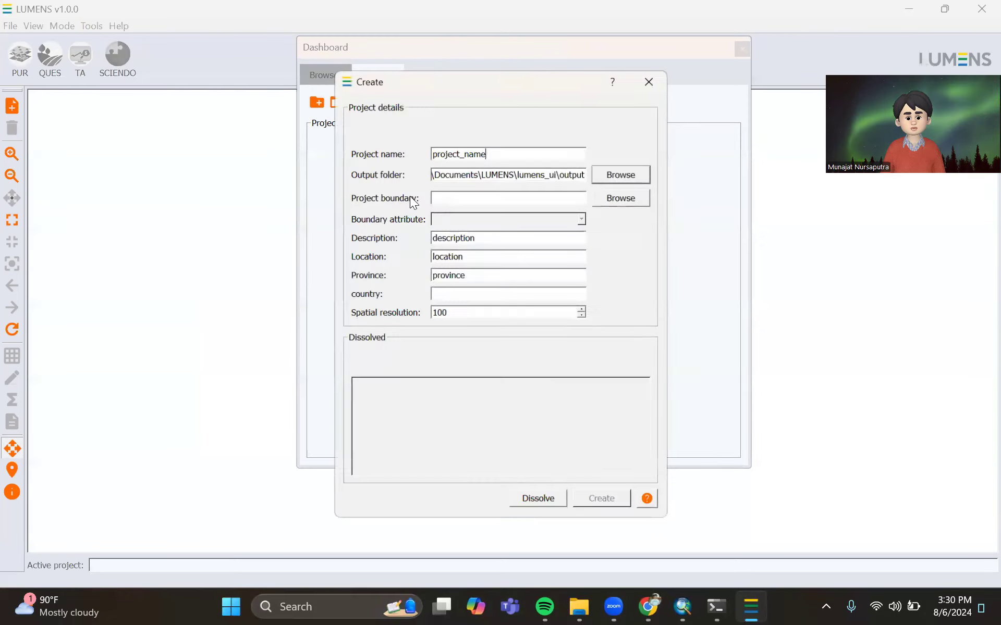
- Set the new project's output folder to Simulasi LUMENS inside Documents
{"action": "left_click", "coordinate": [620, 176]}
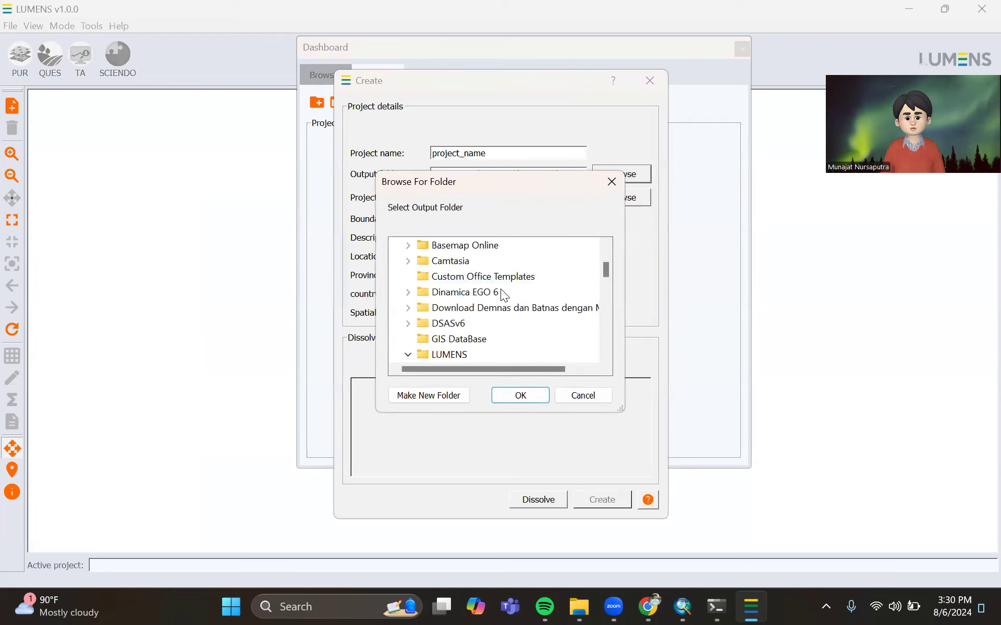
{"action": "scroll", "coordinate": [501, 295], "scroll_direction": "down", "scroll_amount": 1}
{"action": "left_click", "coordinate": [407, 308]}
{"action": "scroll", "coordinate": [471, 328], "scroll_direction": "down", "scroll_amount": 1}
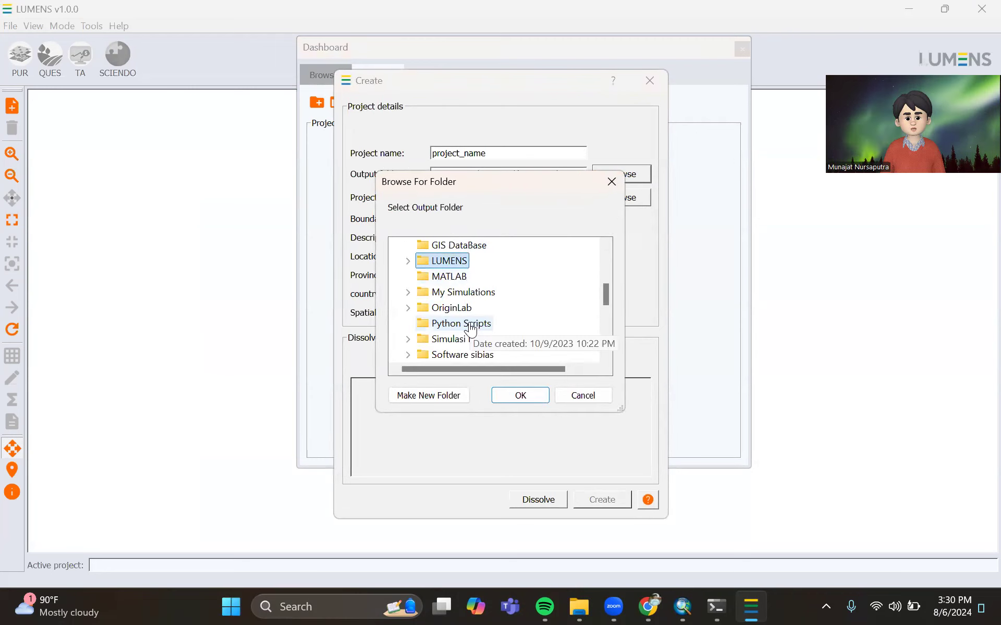
{"action": "scroll", "coordinate": [519, 328], "scroll_direction": "down", "scroll_amount": 1}
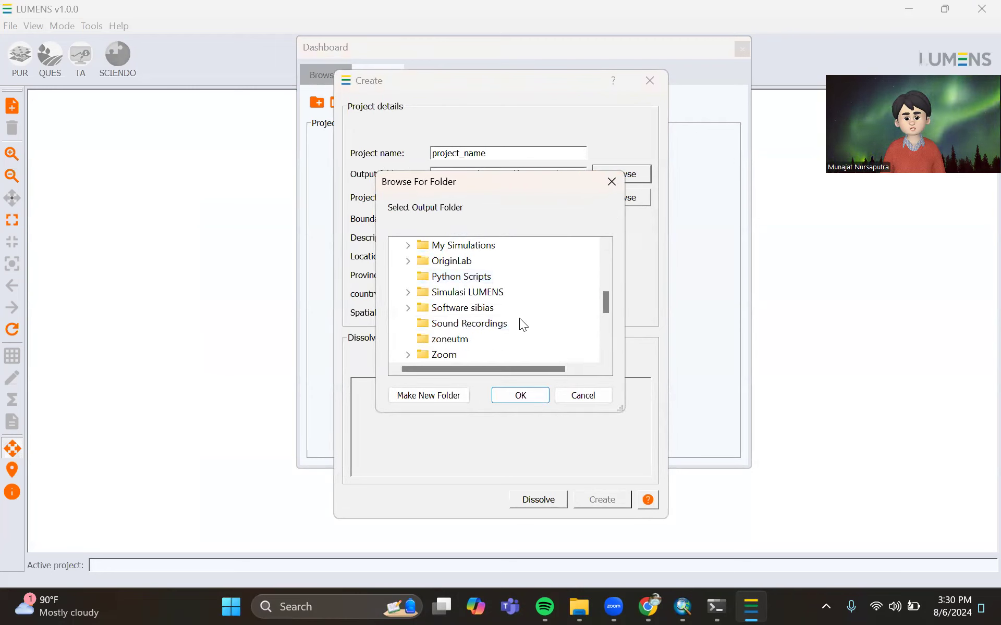
{"action": "left_click", "coordinate": [498, 298]}
{"action": "left_click", "coordinate": [520, 395]}
- Name the new project Simulasi_PS_Rongkong
{"action": "left_click_drag", "start_coordinate": [505, 154], "coordinate": [409, 145]}
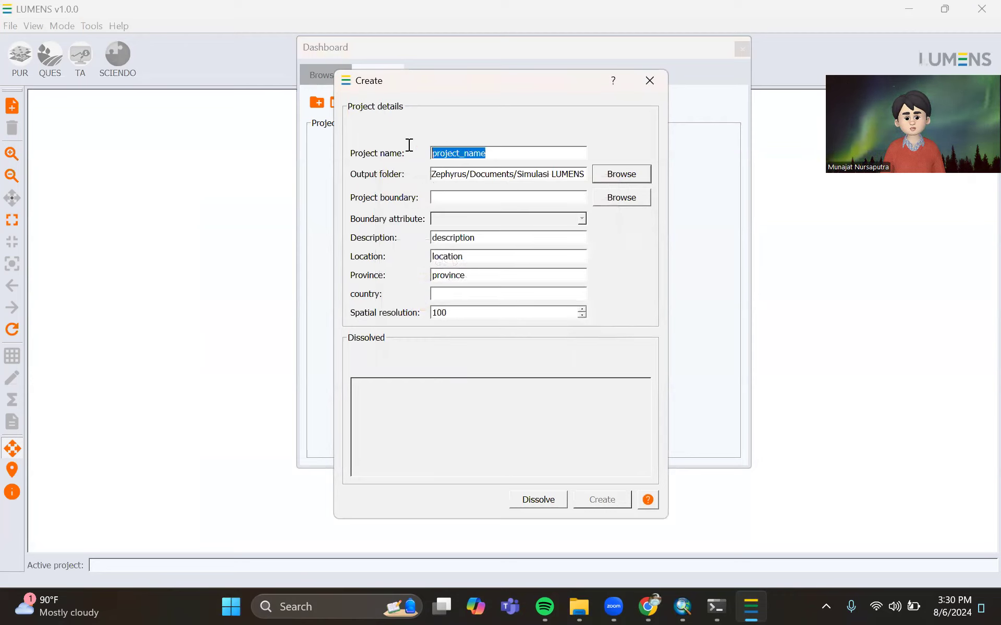
{"action": "type", "text": "Simula"}
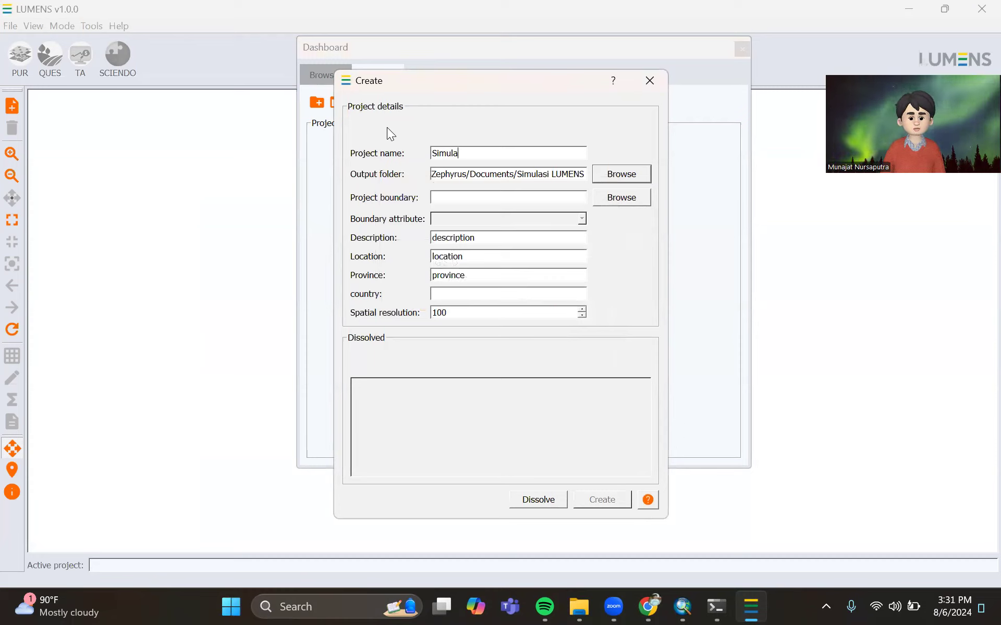
{"action": "type", "text": "si_PS"}
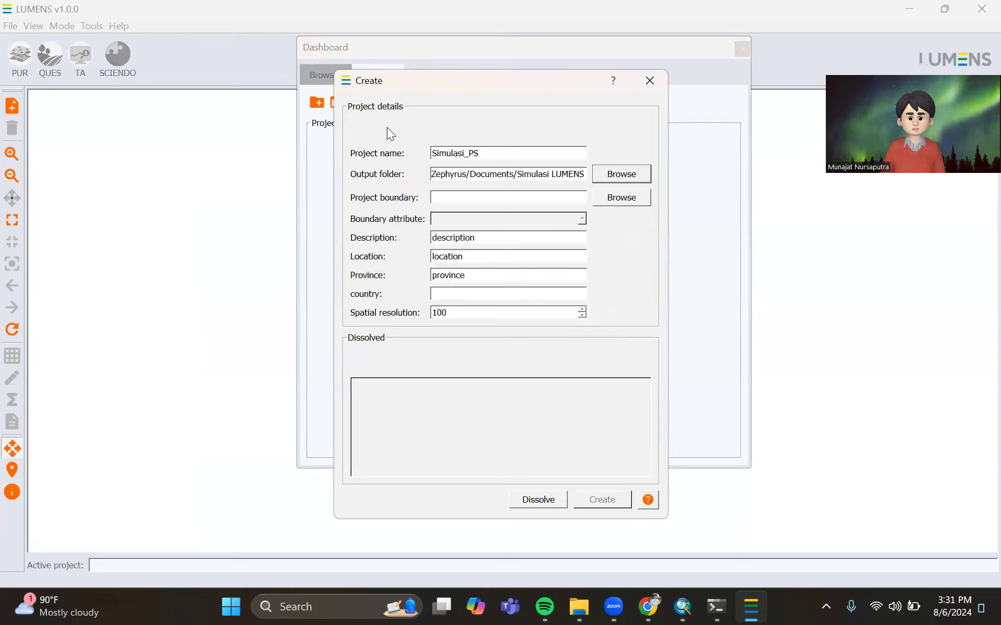
{"action": "type", "text": "_Rongkong"}
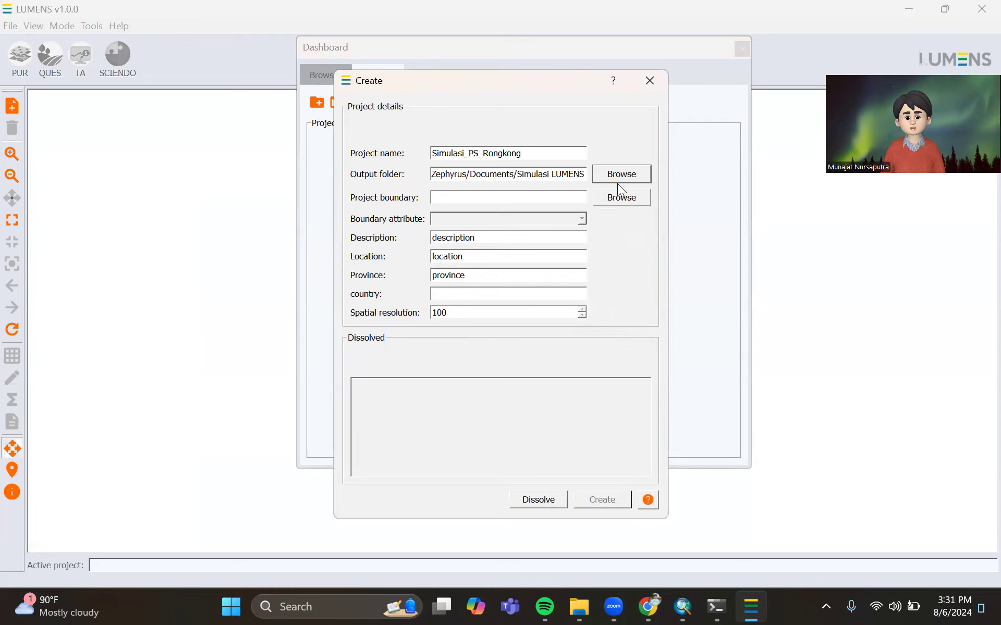
- Load Lokasi_Izin_Perhutanan_Sosial_UTM.shp from the PS Rongkong folder as project boundary, with LEMBAGA as the boundary attribute
{"action": "left_click", "coordinate": [622, 197]}
{"action": "left_click", "coordinate": [513, 137]}
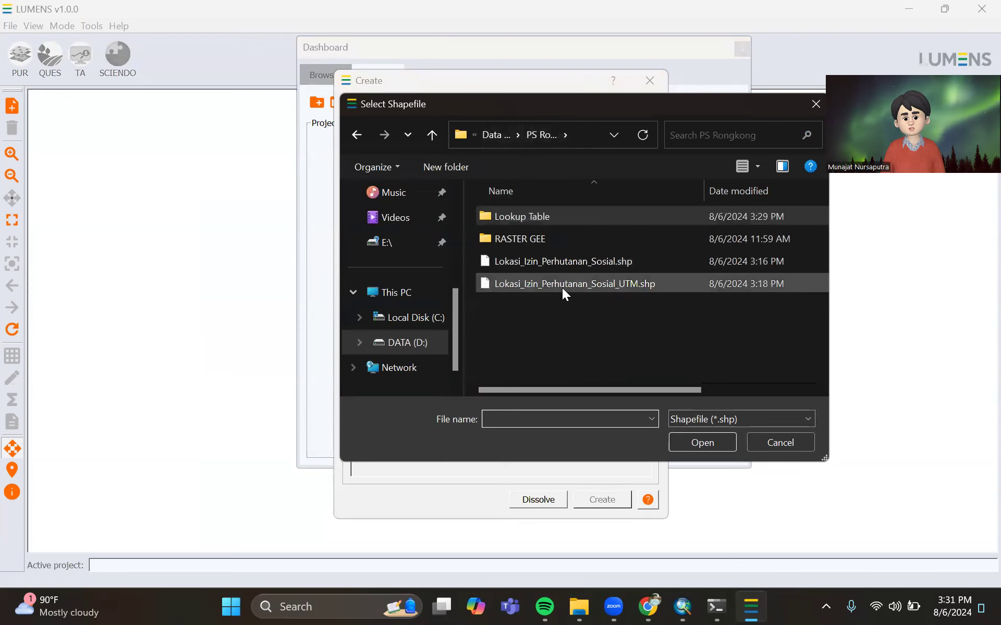
{"action": "left_click", "coordinate": [589, 284]}
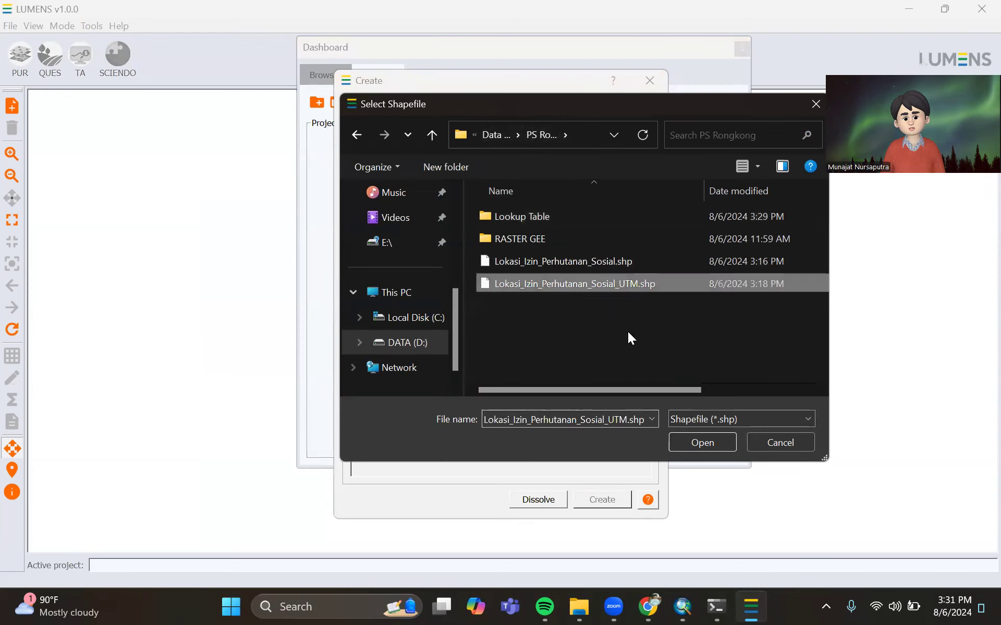
{"action": "left_click", "coordinate": [683, 441]}
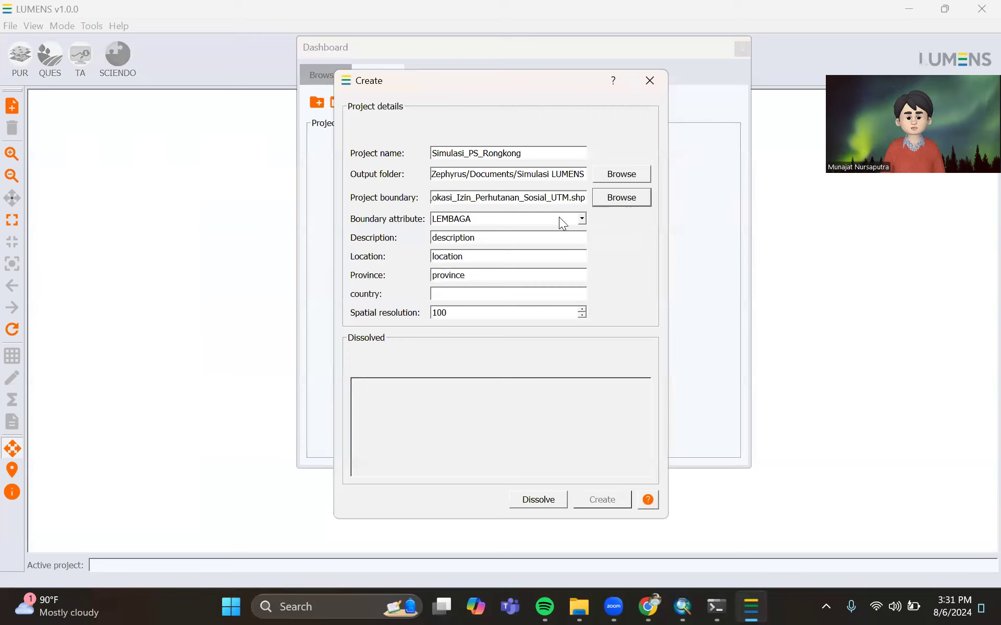
{"action": "left_click", "coordinate": [559, 217]}
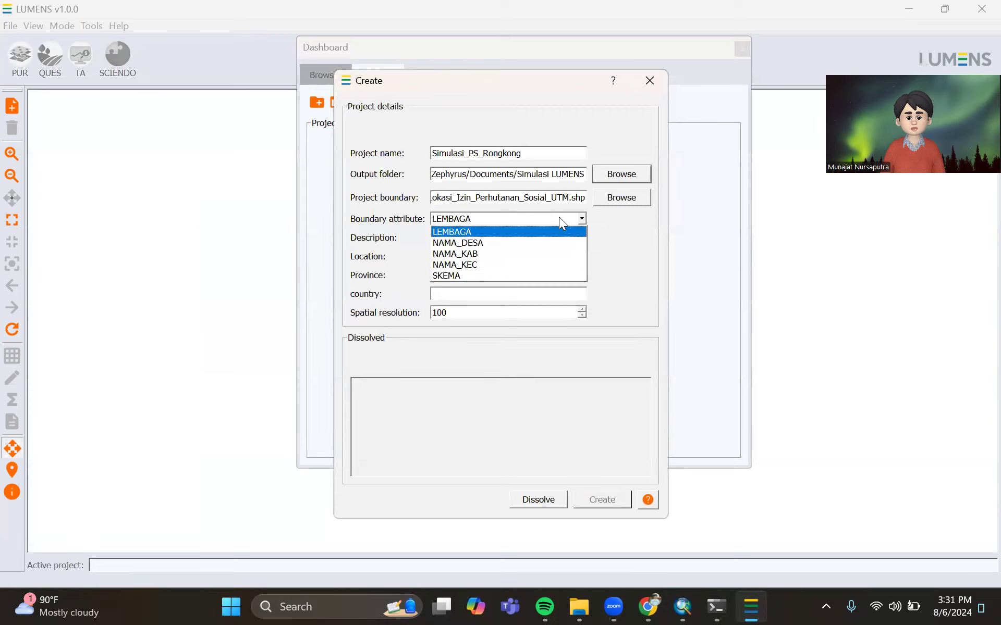
{"action": "left_click", "coordinate": [502, 231]}
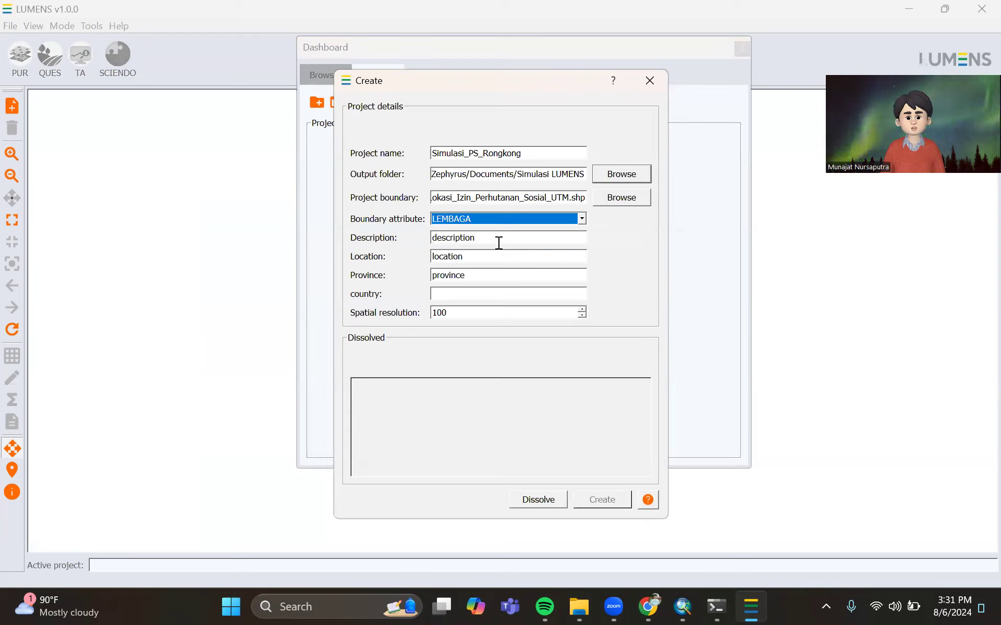
- Enter the project description "Lokasi izin Perhutanan Sosial" and the location "KPH Rongkong"
{"action": "left_click_drag", "start_coordinate": [482, 233], "coordinate": [408, 239]}
{"action": "type", "text": "L"}
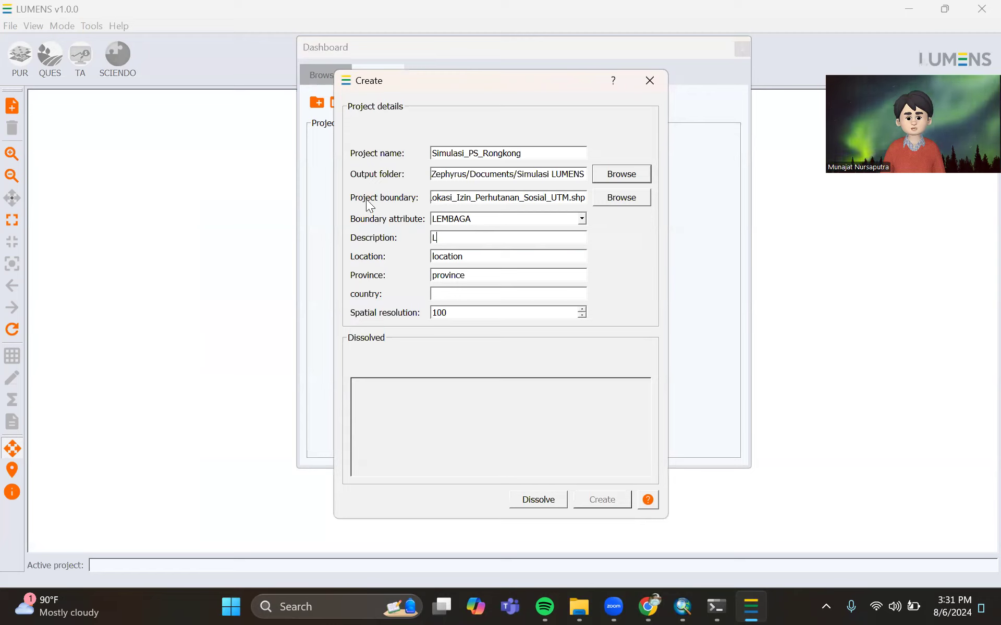
{"action": "type", "text": "okasi izin "}
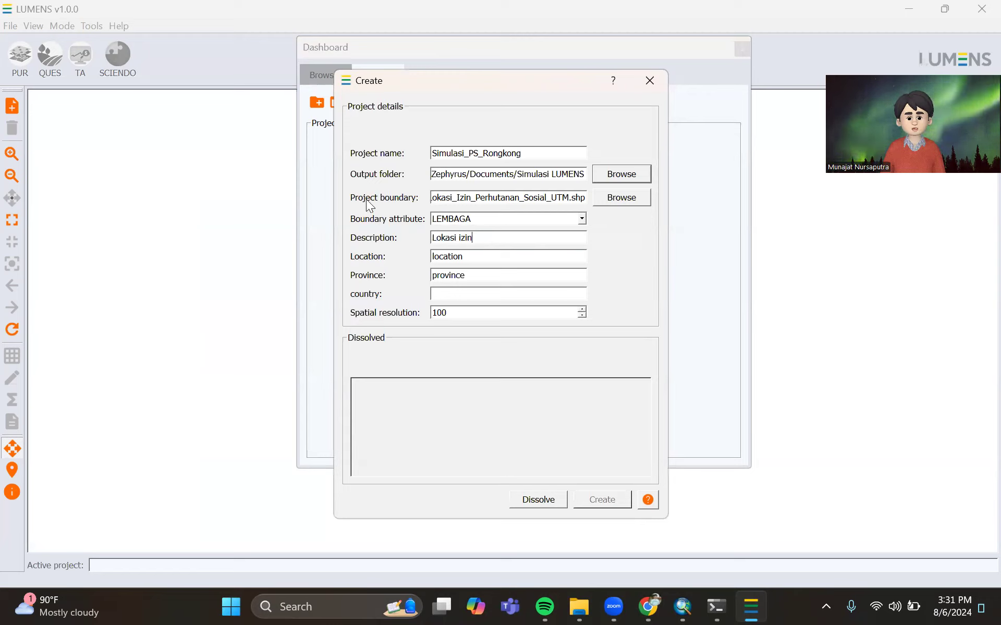
{"action": "type", "text": "Perhuta"}
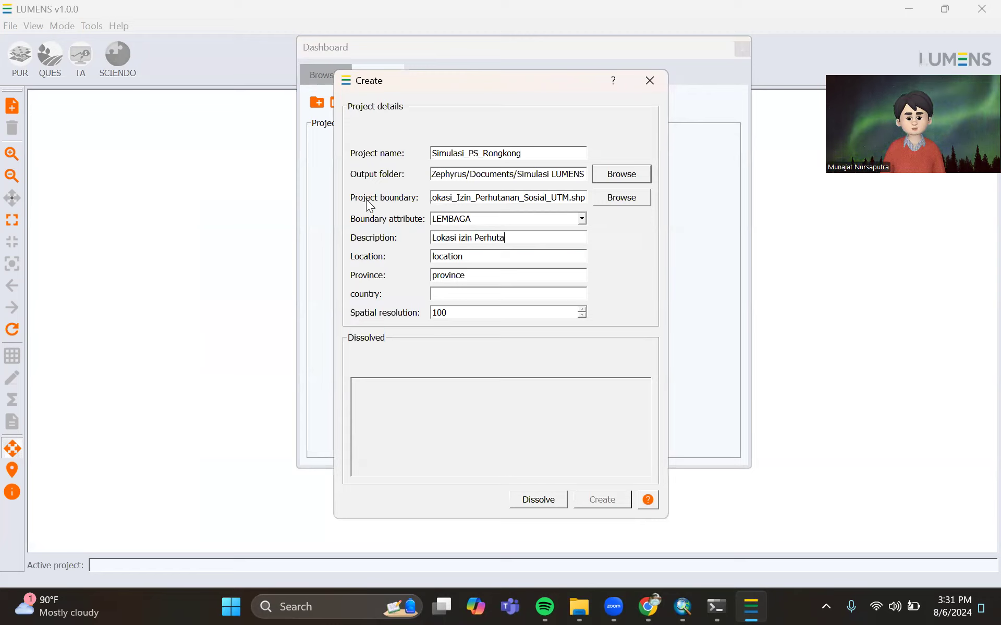
{"action": "type", "text": "nan Sosial"}
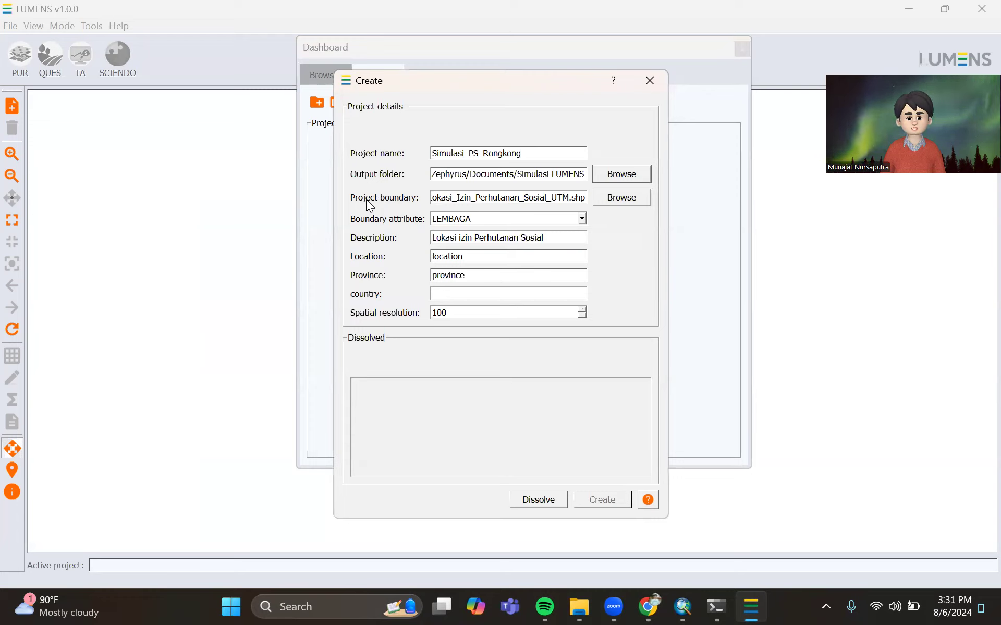
{"action": "key", "text": "Tab"}
{"action": "type", "text": "KPH Rongkong"}
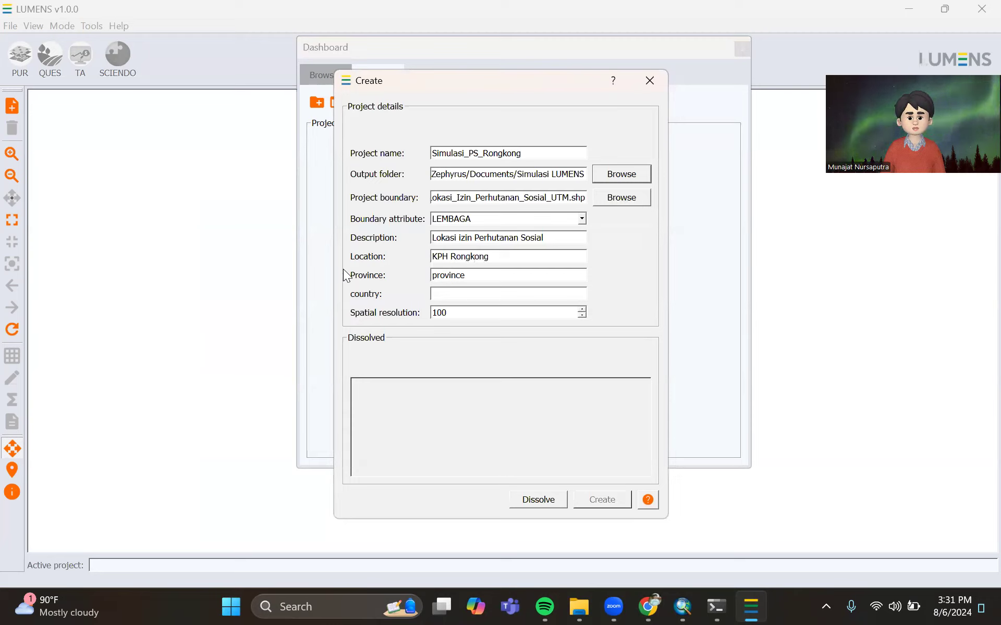
- Set the project's province to Sulawesi Selatan and its country to Indonesia
{"action": "key", "text": "Tab"}
{"action": "type", "text": "Sulawesi"}
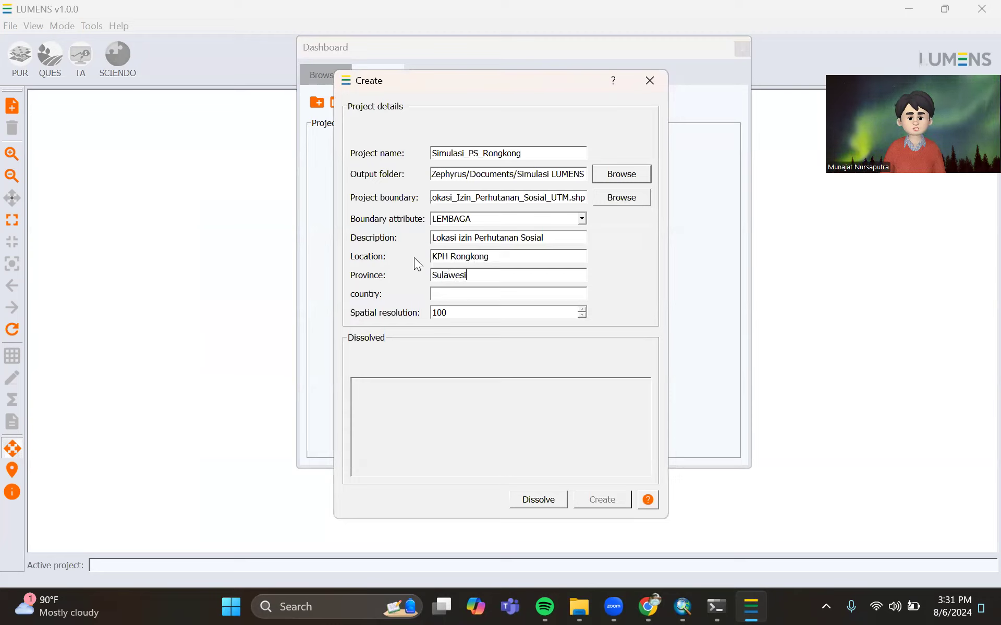
{"action": "type", "text": " Selatan"}
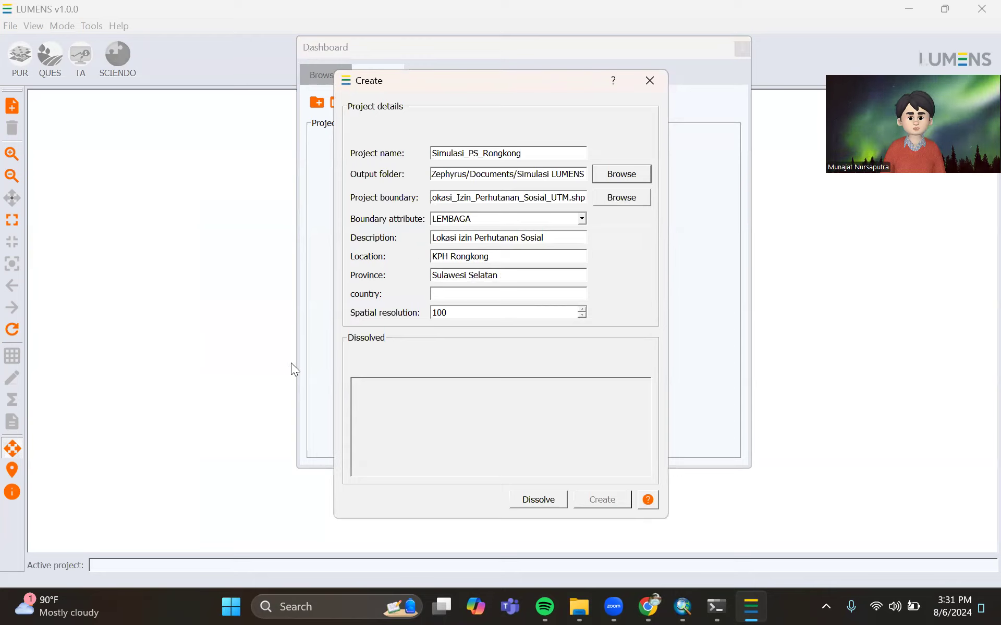
{"action": "left_click", "coordinate": [453, 295]}
{"action": "type", "text": "Indo"}
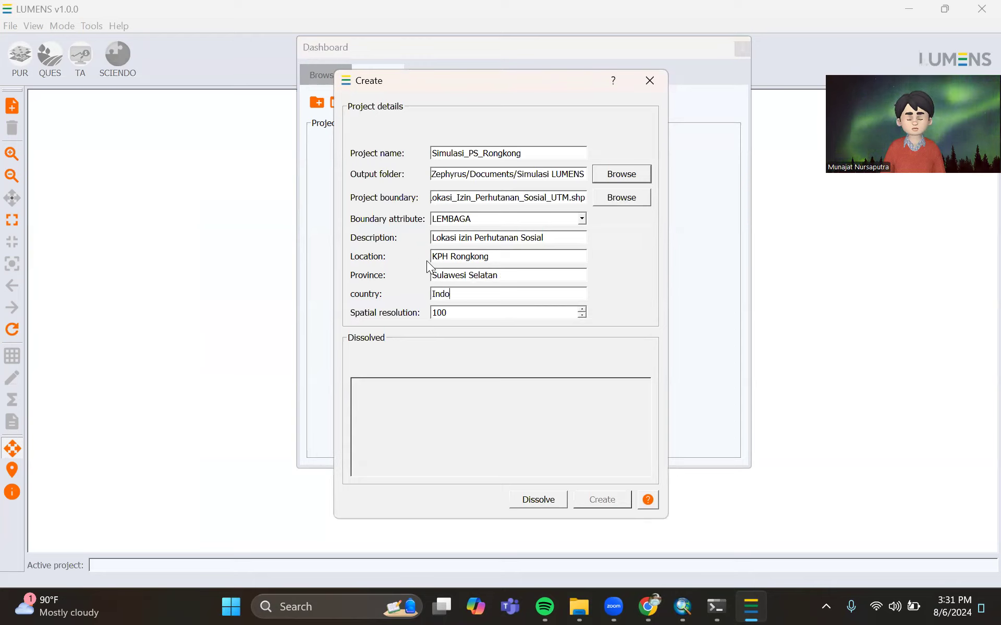
{"action": "type", "text": "nesia"}
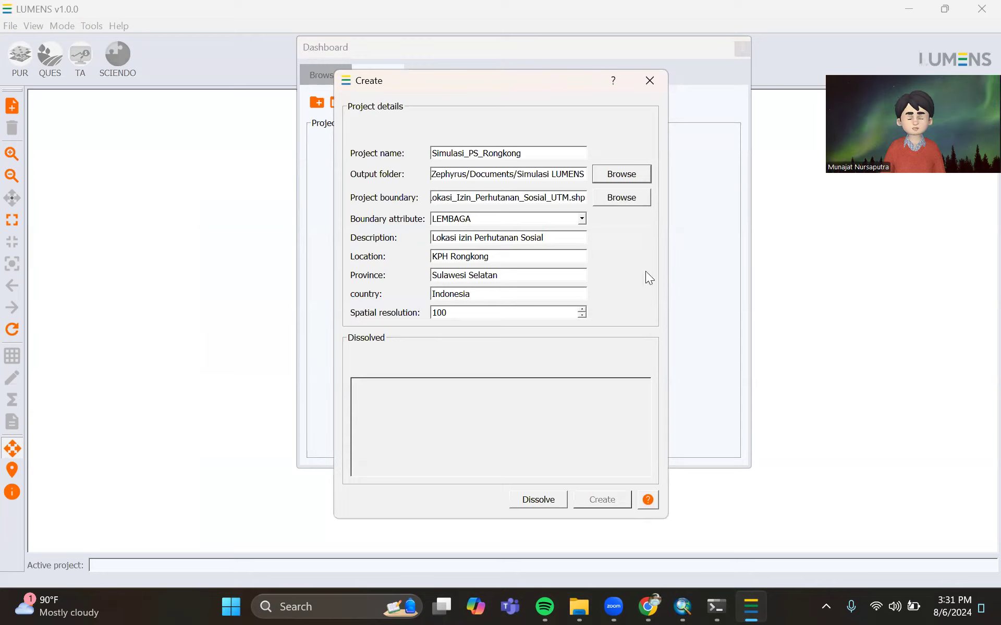
- Set the project's spatial resolution to 10
{"action": "left_click_drag", "start_coordinate": [531, 313], "coordinate": [325, 288]}
{"action": "type", "text": "1"}
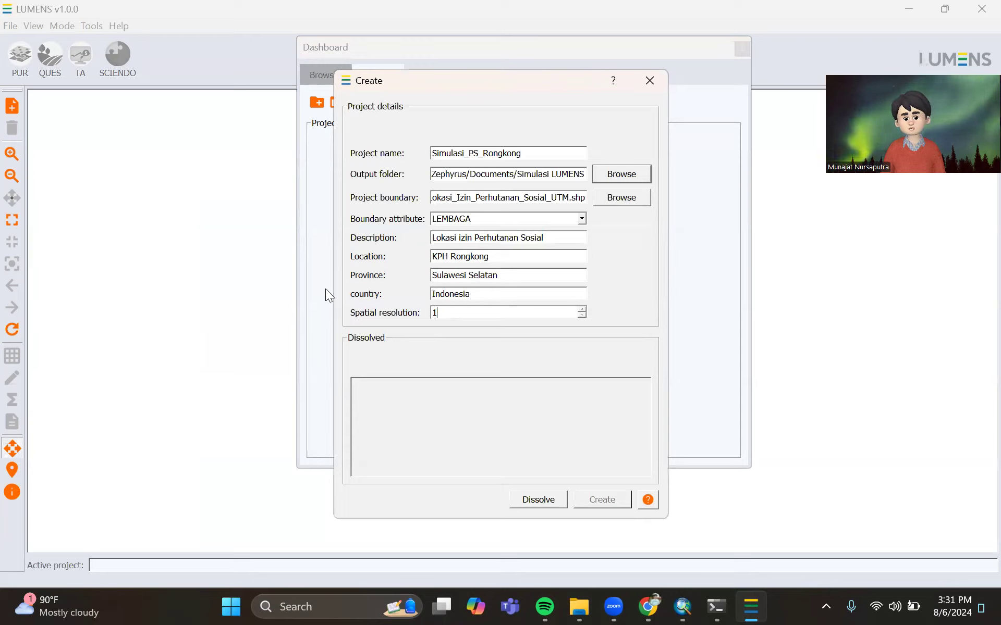
{"action": "type", "text": "0"}
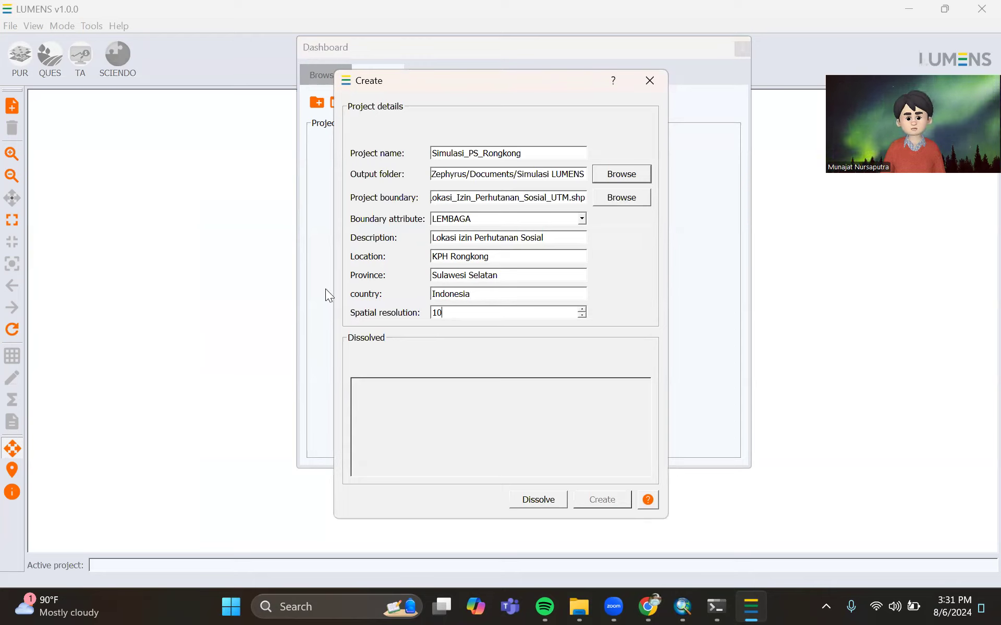
{"action": "left_click", "coordinate": [582, 308]}
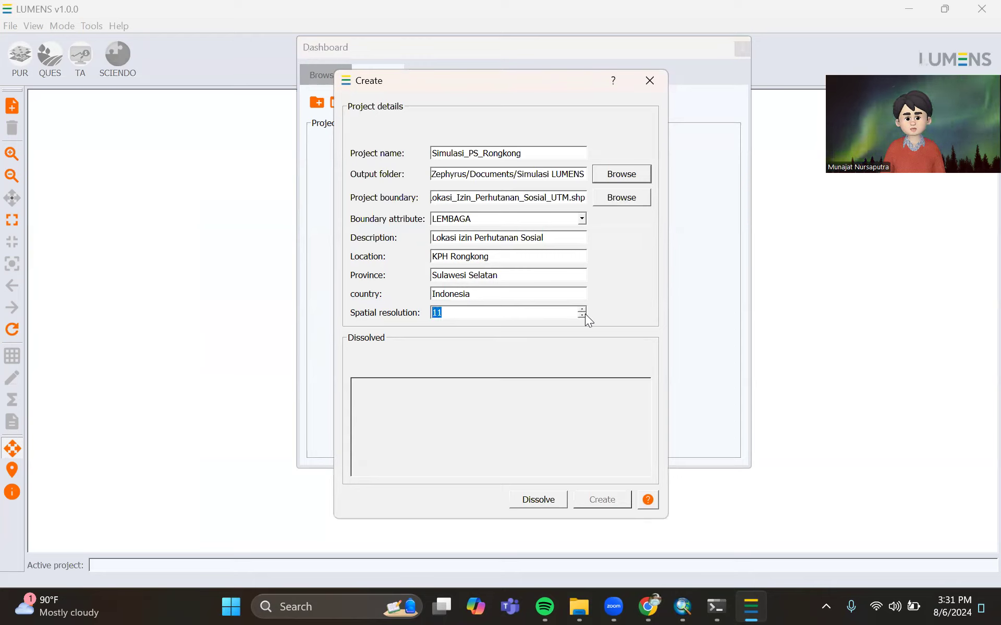